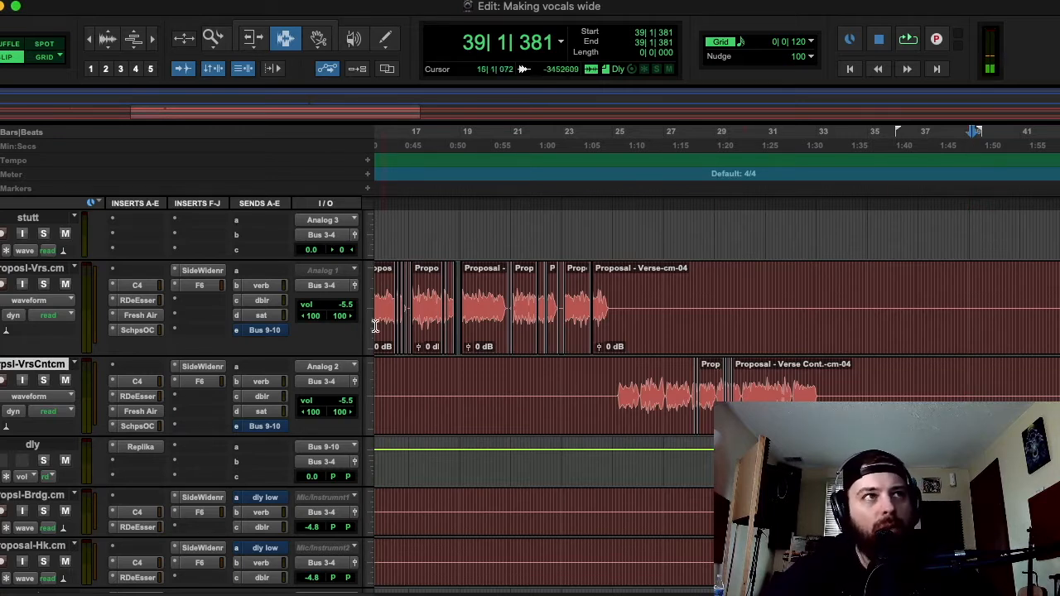
# Open the SideWidener on the verse continuation vocal track and play its first clip from bar 25, bypassing the effect partway through.
pyautogui.click(202, 366)
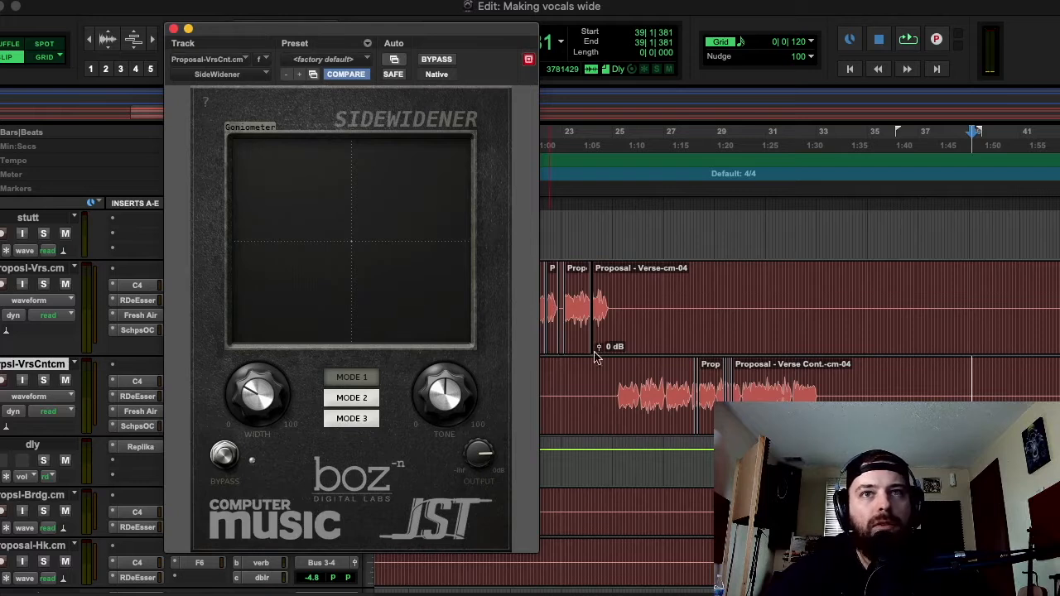
pyautogui.click(617, 375)
pyautogui.press('space')
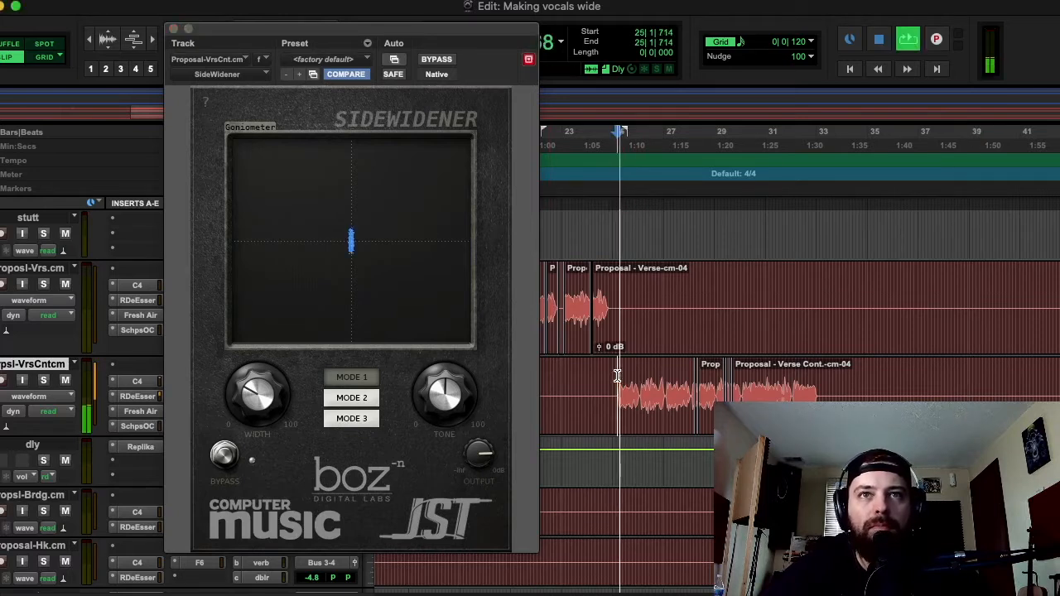
pyautogui.click(445, 63)
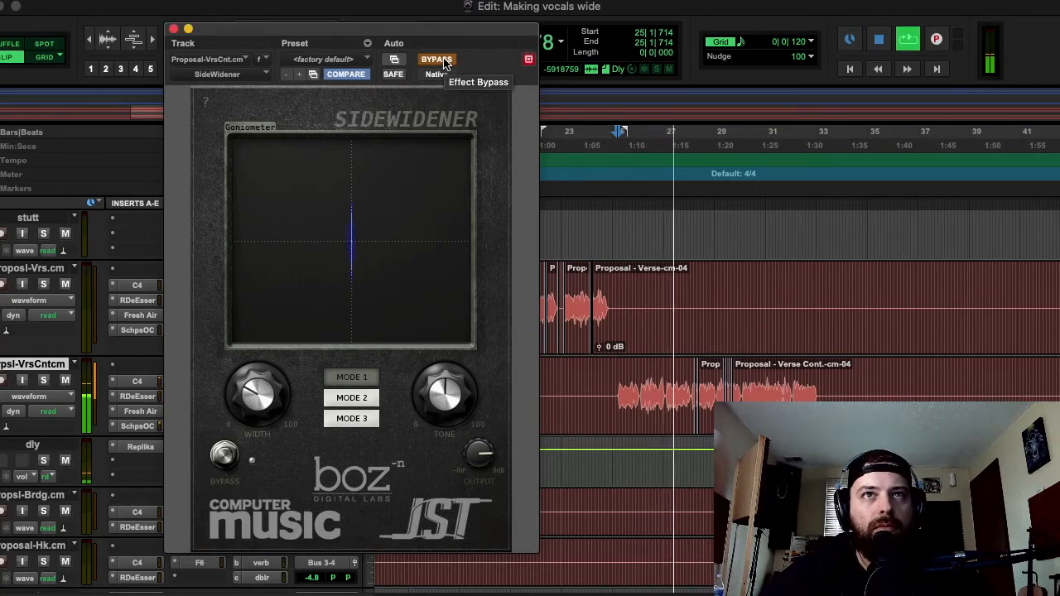
pyautogui.press('space')
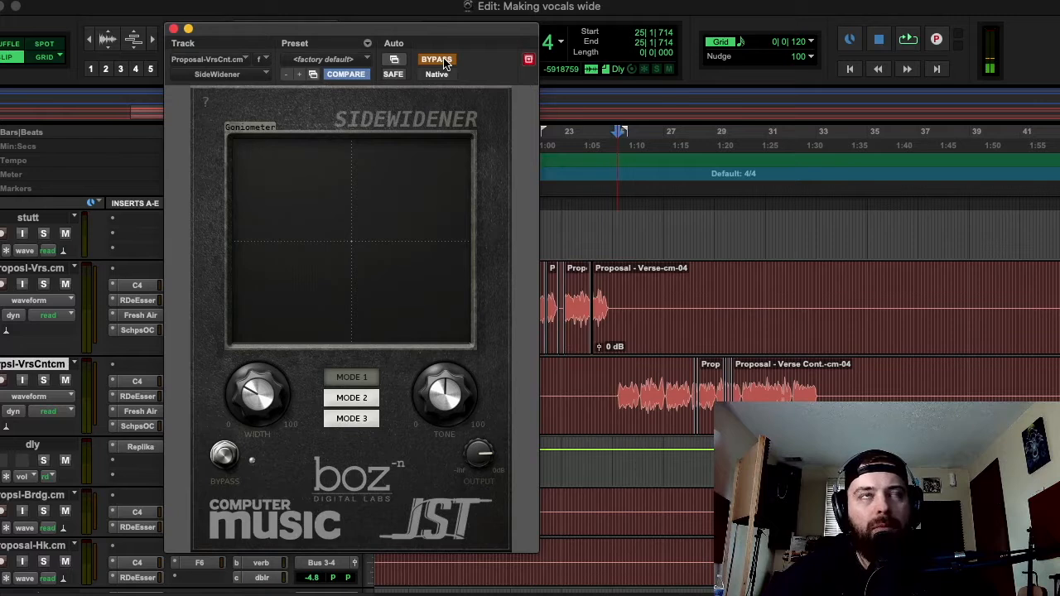
# Play the verse continuation vocal repeatedly, toggling the SideWidener's bypass to compare the mono and widened sound.
pyautogui.press('space')
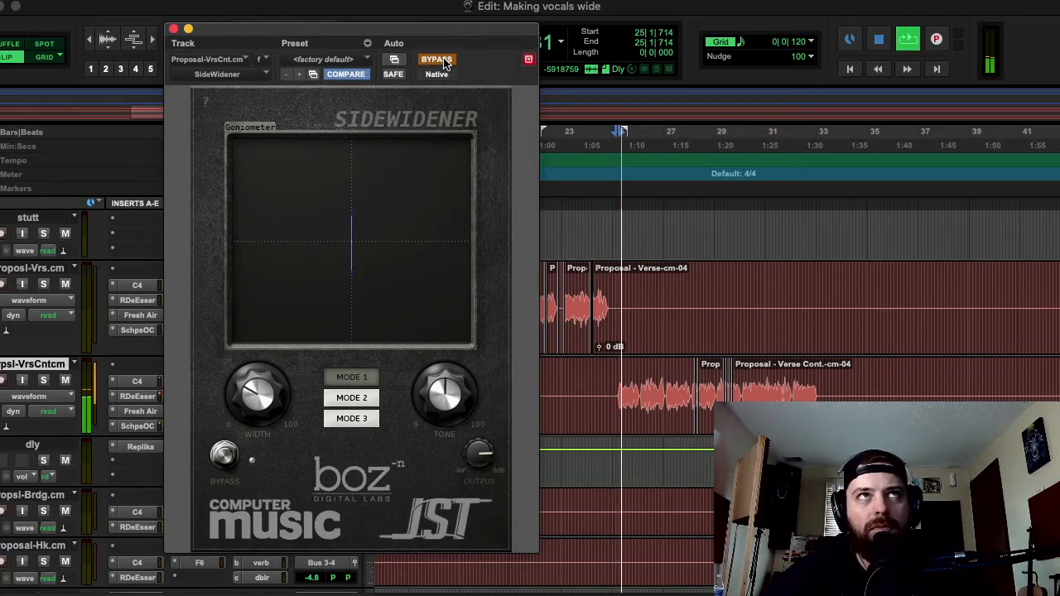
pyautogui.click(436, 60)
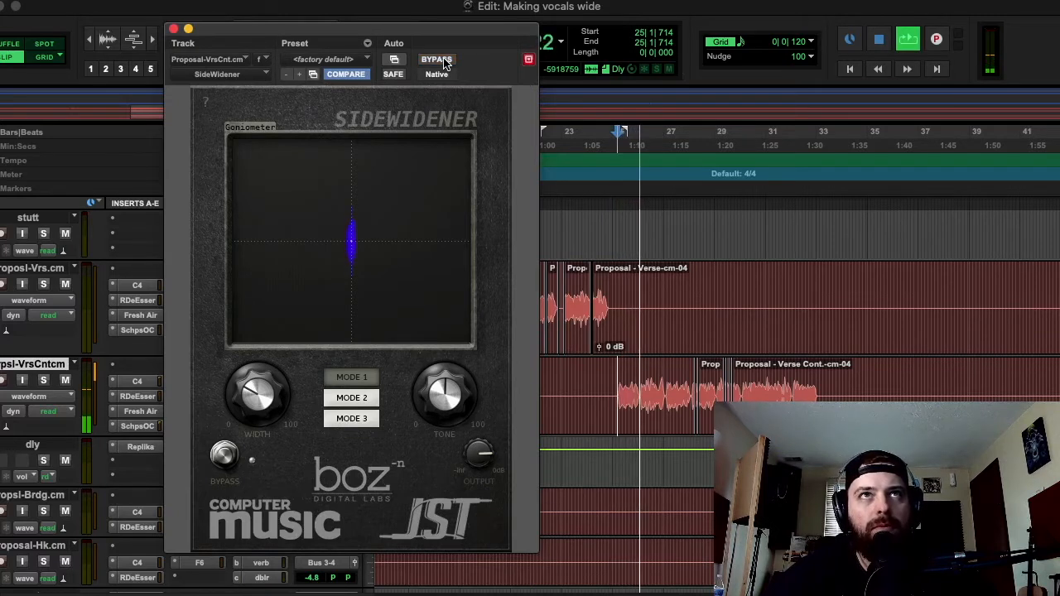
pyautogui.press('space')
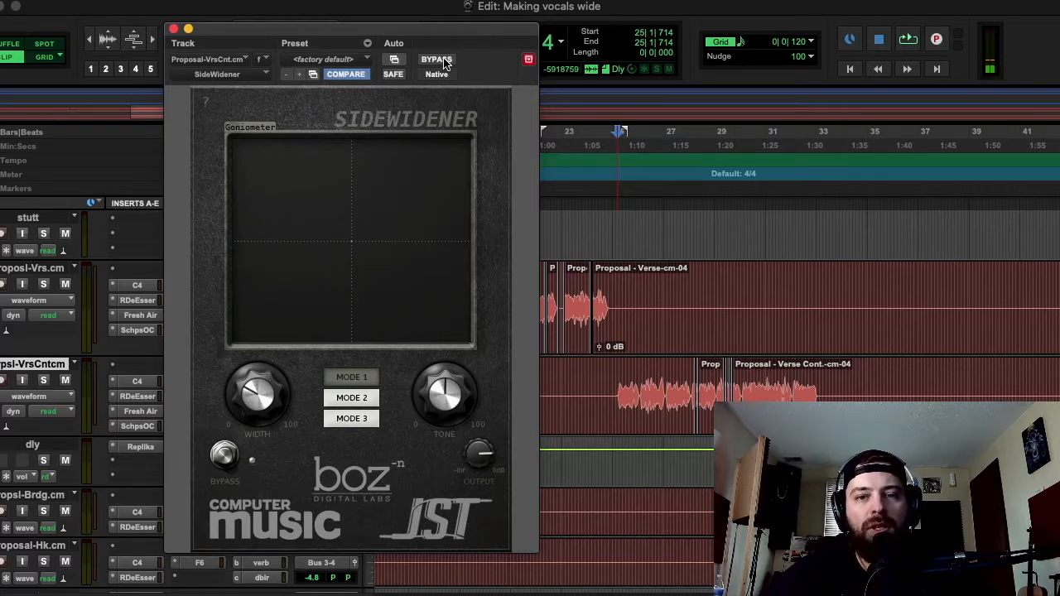
pyautogui.press('space')
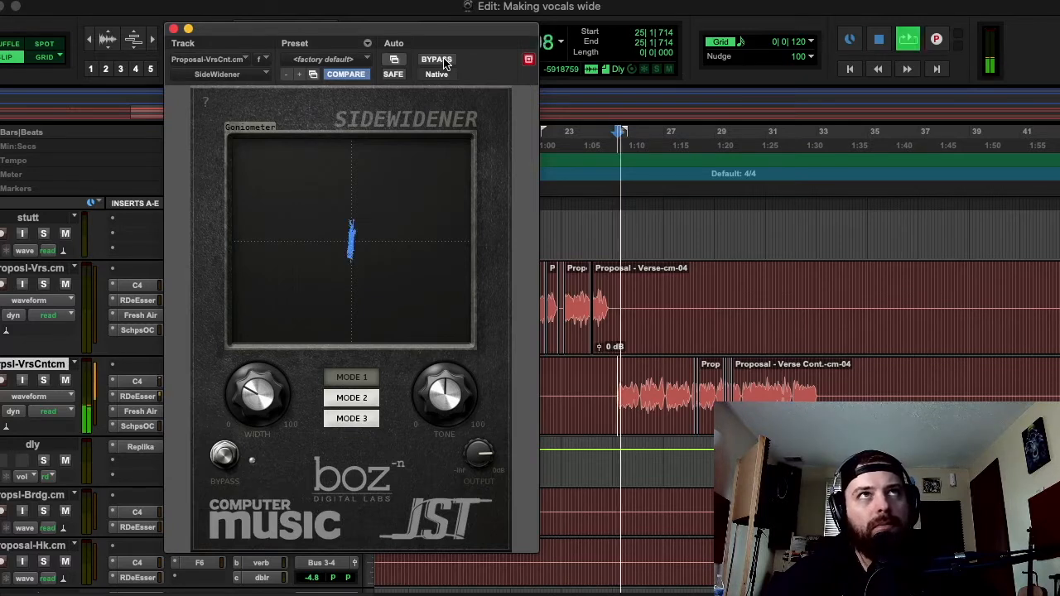
pyautogui.click(439, 59)
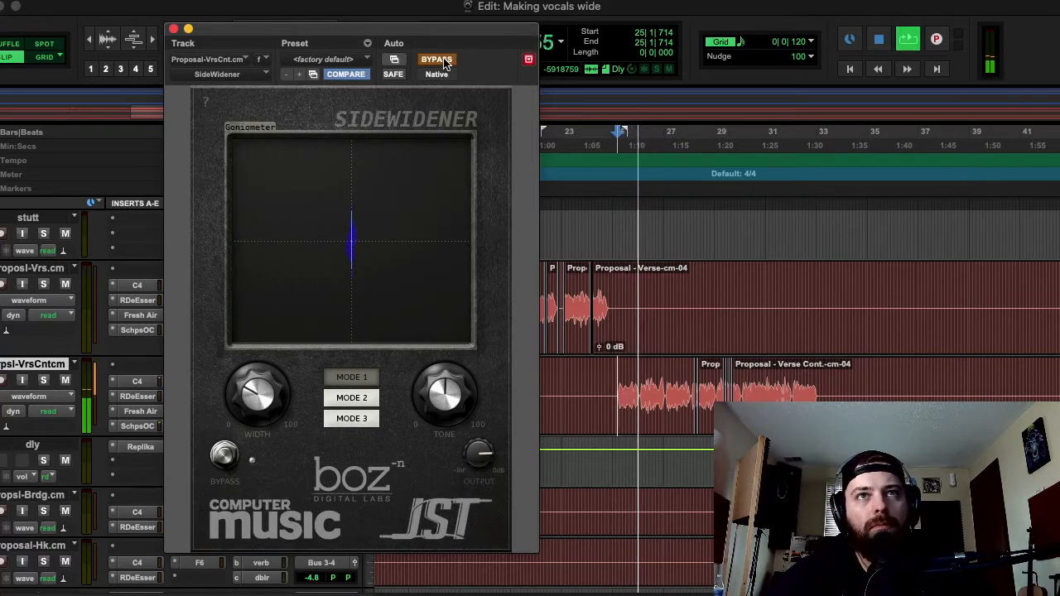
pyautogui.click(439, 59)
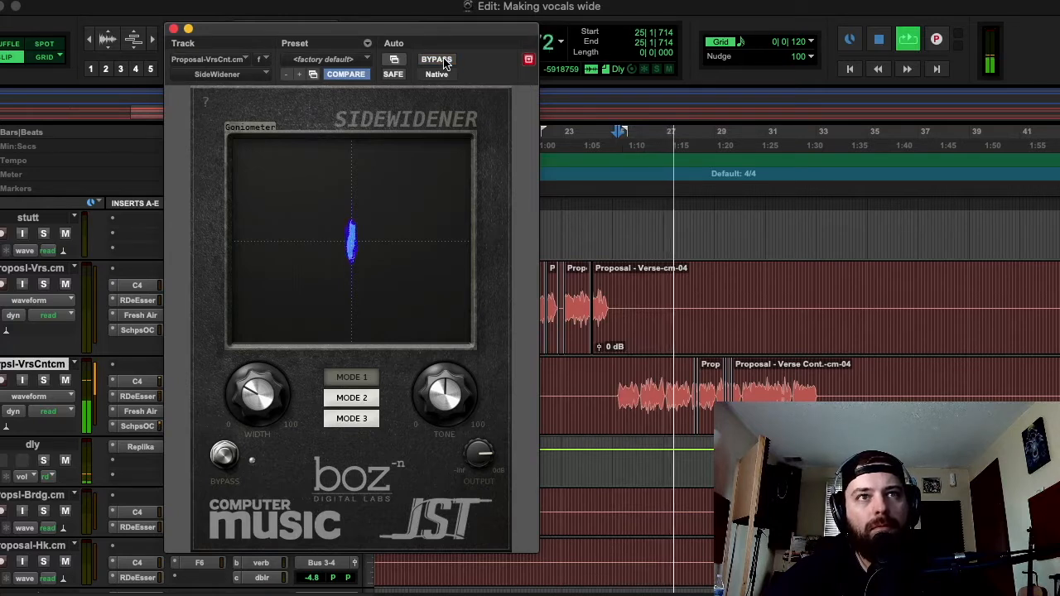
pyautogui.press('space')
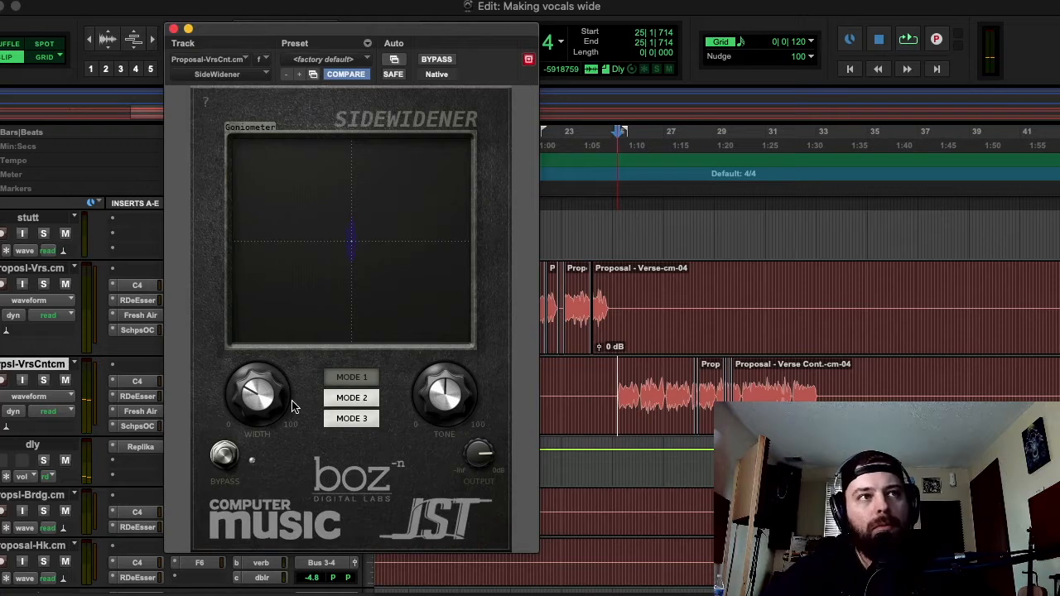
# Raise the SideWidener's Width strongly during playback to audition an exaggerated widening of the vocal.
pyautogui.moveTo(263, 397)
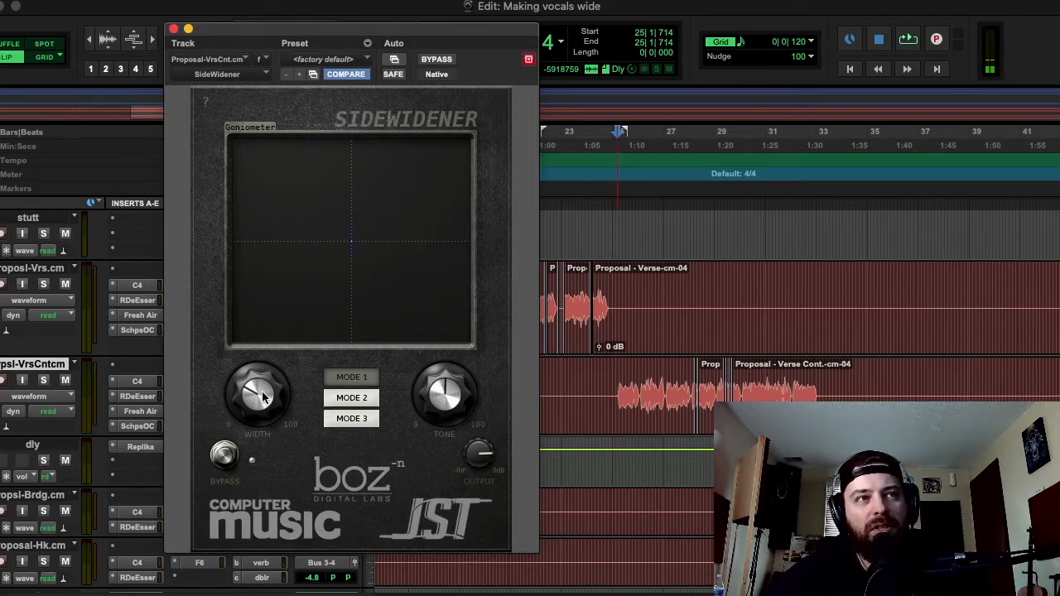
pyautogui.moveTo(262, 393); pyautogui.dragTo(268, 389)
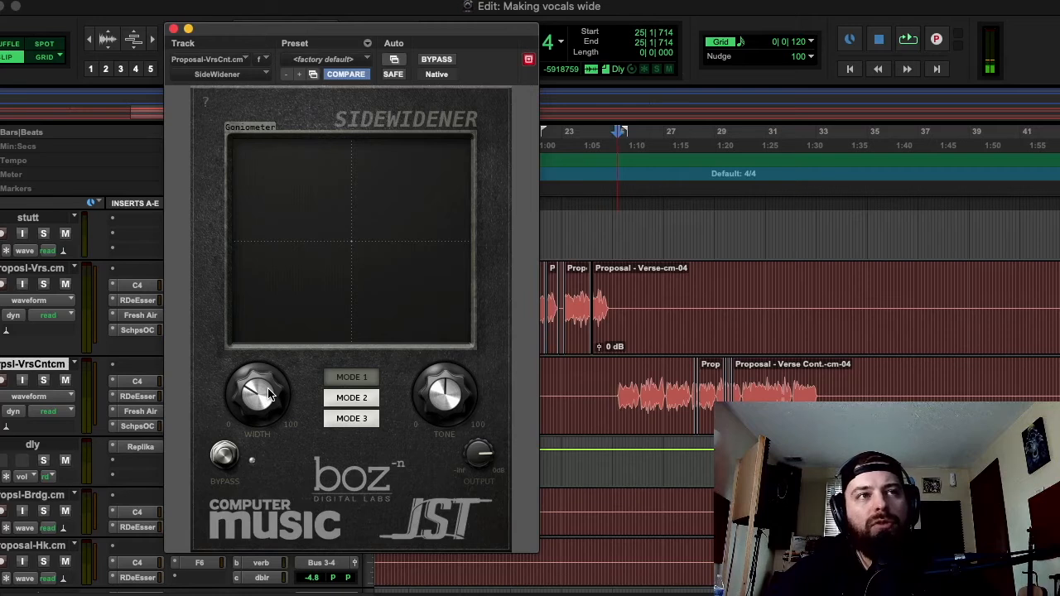
pyautogui.press('space')
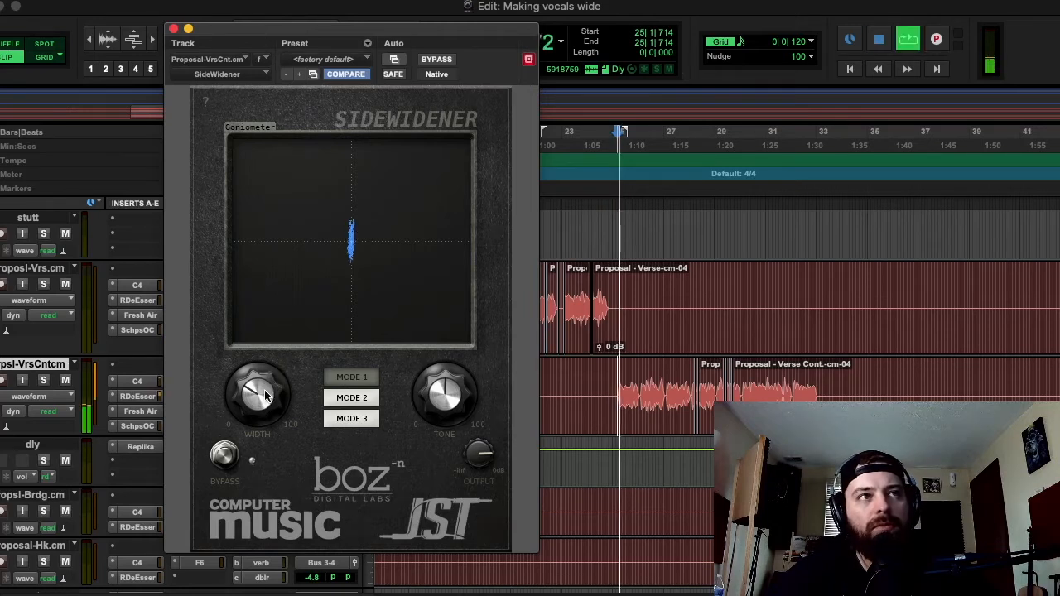
pyautogui.moveTo(263, 400); pyautogui.dragTo(243, 201)
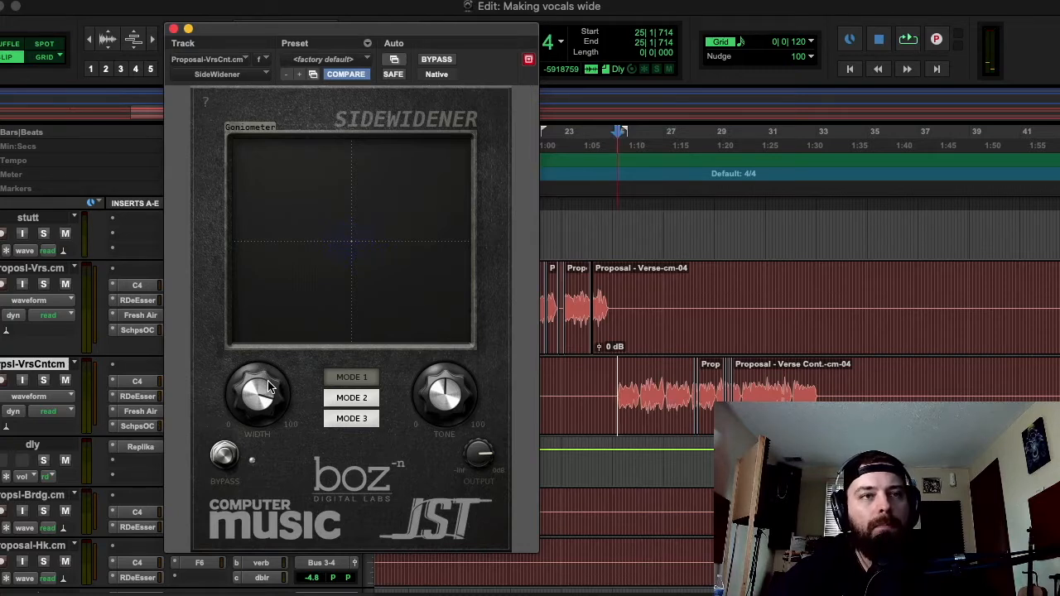
# Bring the SideWidener's Width back down to a subtle amount near the low end of its range.
pyautogui.moveTo(268, 380); pyautogui.dragTo(249, 509)
pyautogui.moveTo(261, 402); pyautogui.dragTo(263, 452)
pyautogui.moveTo(257, 391); pyautogui.dragTo(259, 415)
# Compare the adjusted SideWidener with its bypassed sound during playback, leave the effect active and close the plug-in.
pyautogui.press('space')
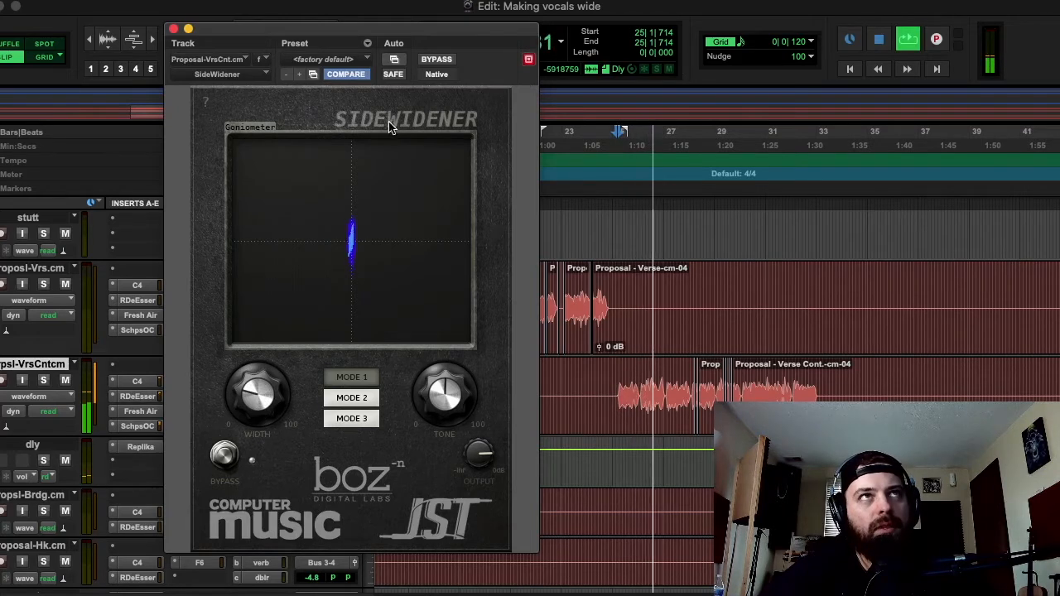
pyautogui.click(437, 61)
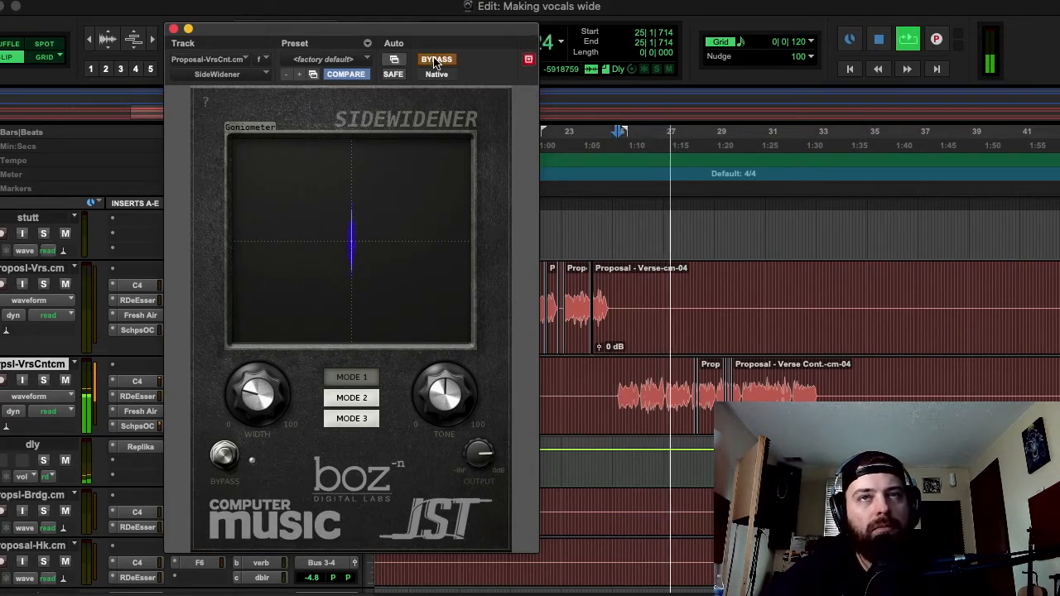
pyautogui.press('space')
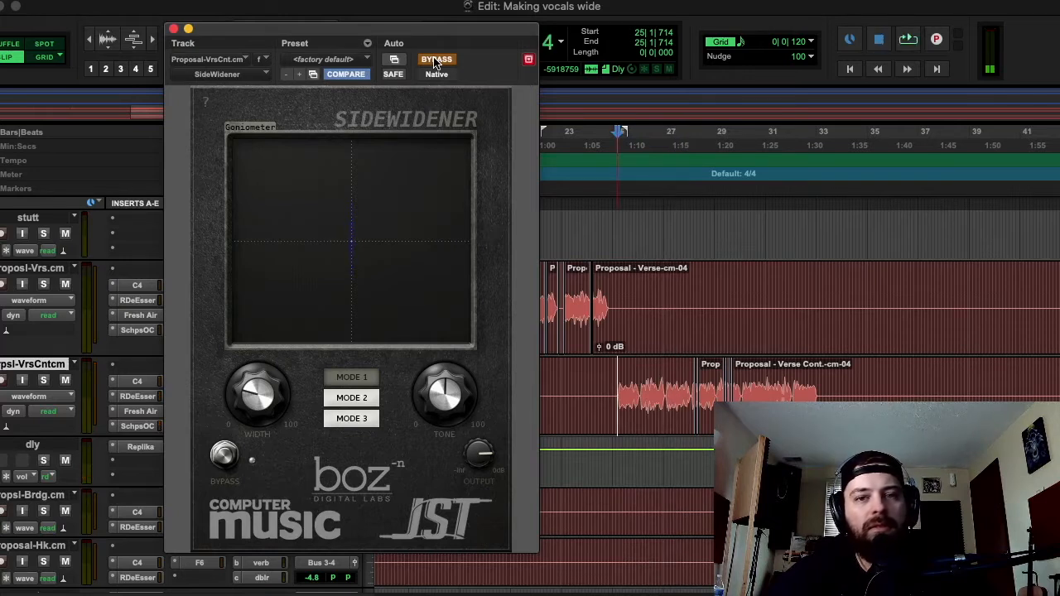
pyautogui.press('space')
pyautogui.click(436, 61)
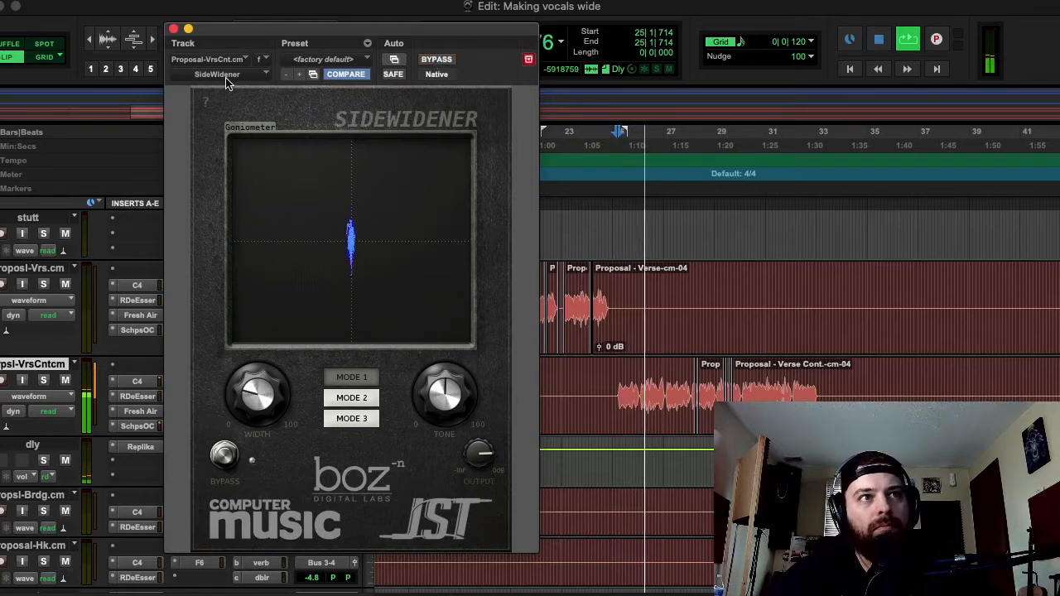
pyautogui.click(174, 31)
# Move the dblr track directly beneath the verse continuation vocal track and open its Doubler4 plug-in.
pyautogui.scroll(-5, 294, 347)
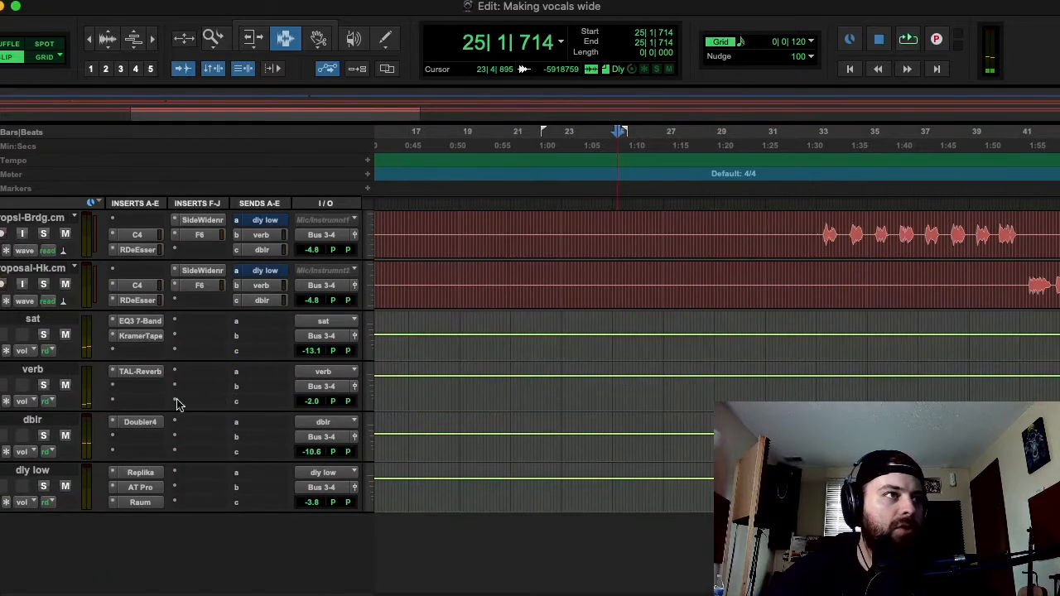
pyautogui.moveTo(43, 422); pyautogui.dragTo(139, 426)
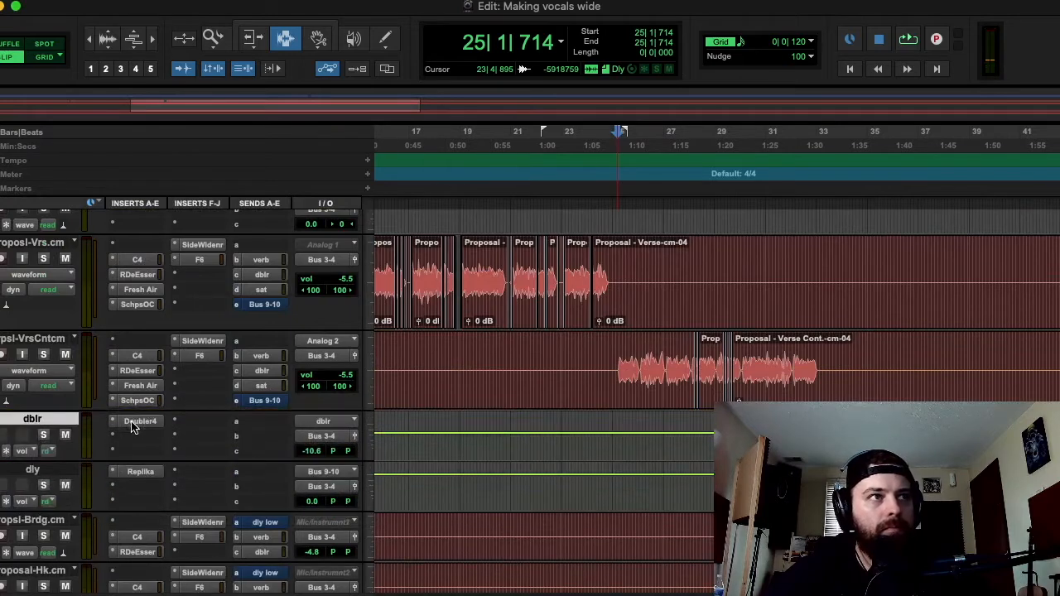
pyautogui.click(143, 422)
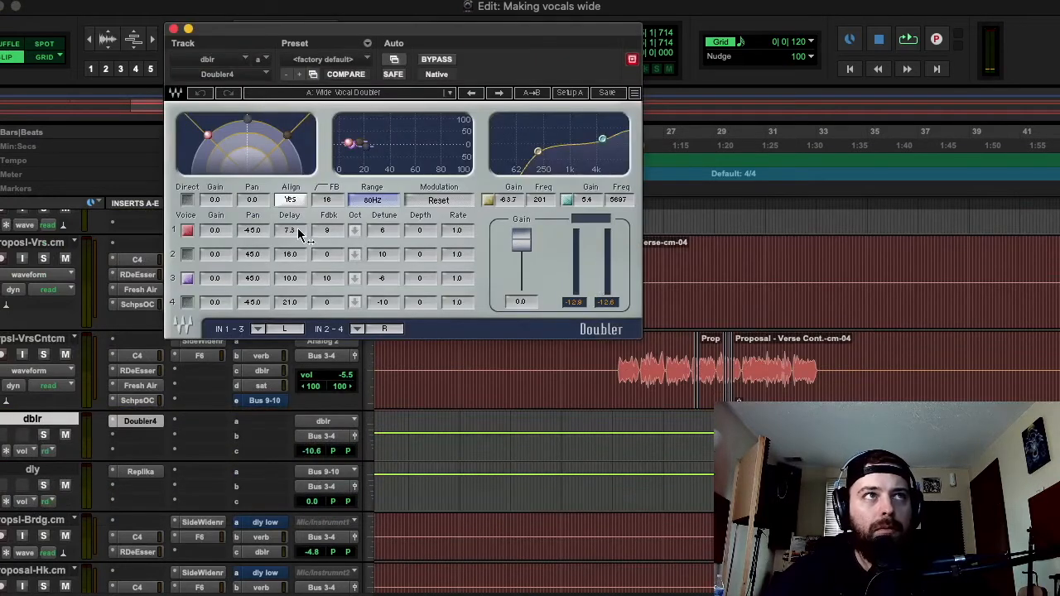
# Check voice 1 of the Doubler off and on, leave it enabled, and play the vocal through the doubler.
pyautogui.click(187, 231)
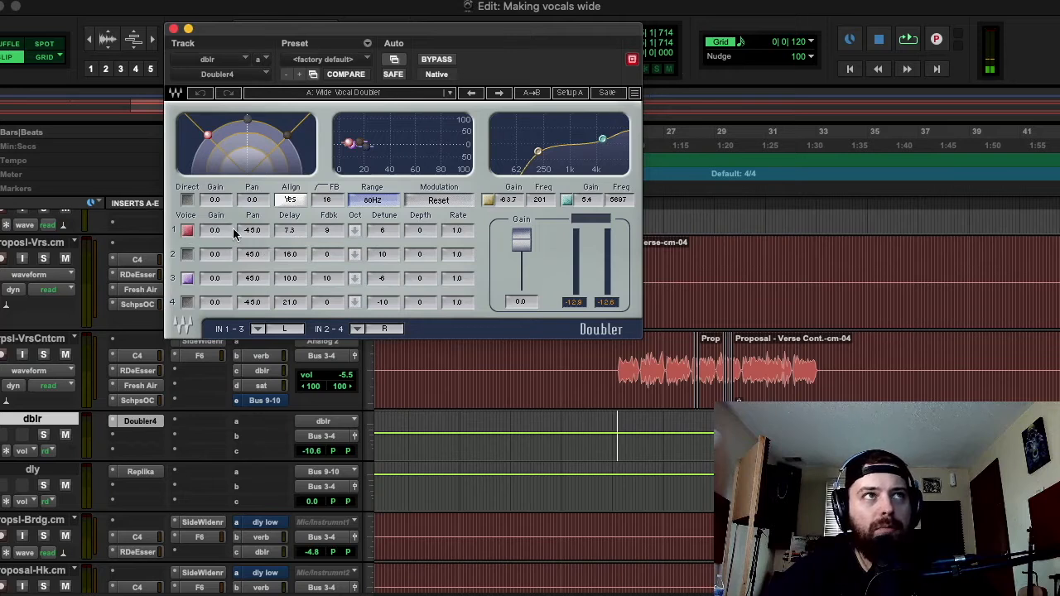
pyautogui.click(187, 231)
pyautogui.press('space')
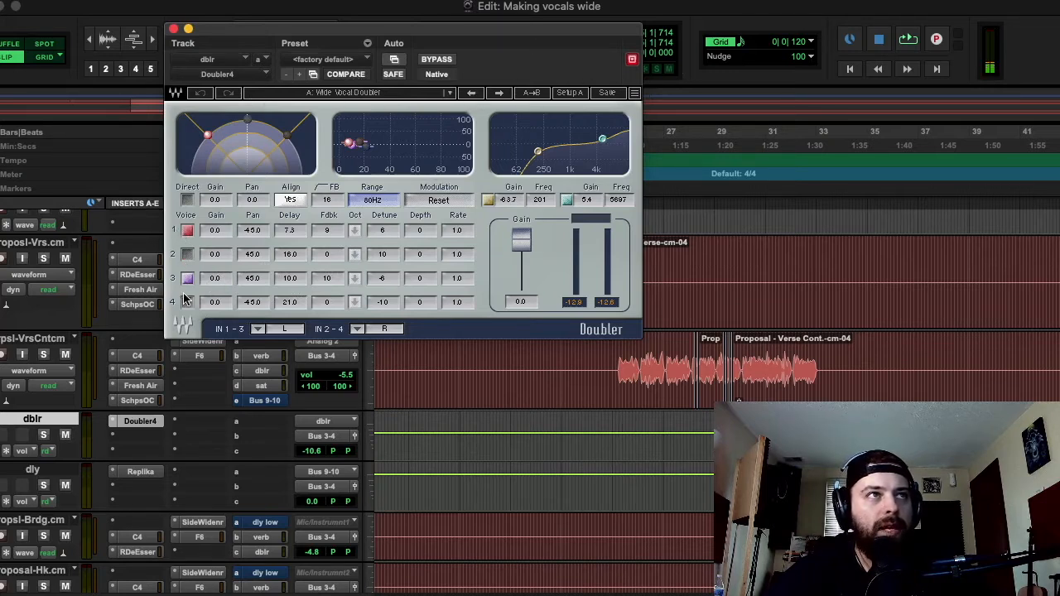
pyautogui.click(187, 231)
pyautogui.click(187, 231)
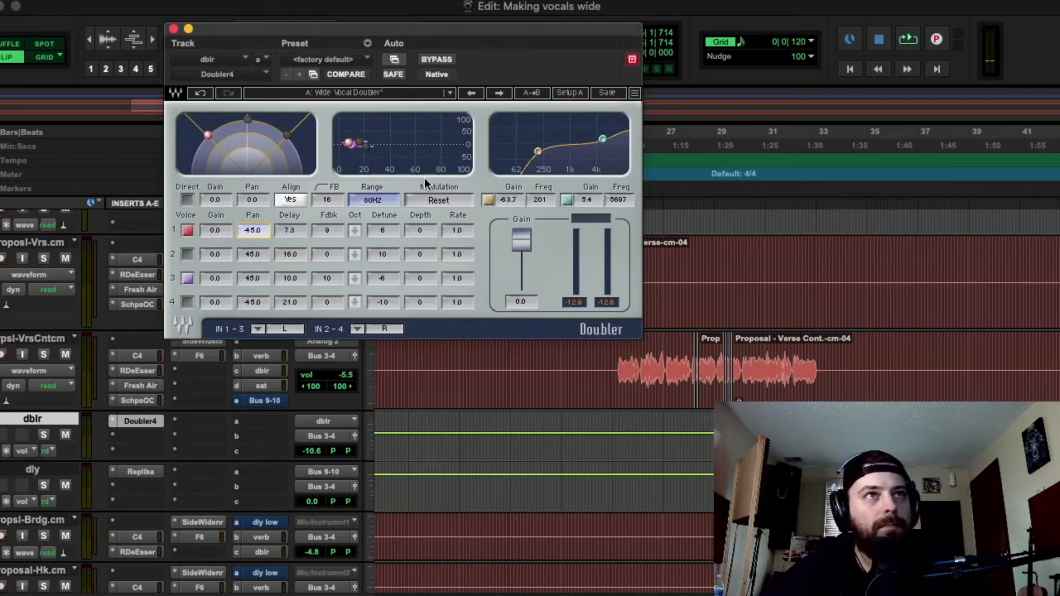
pyautogui.press('space')
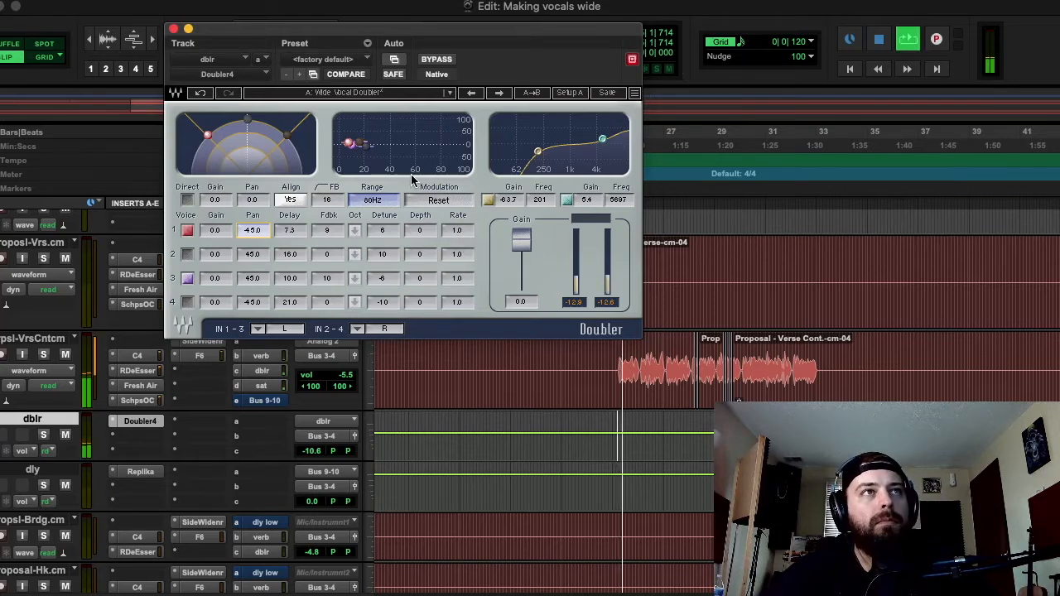
pyautogui.press('space')
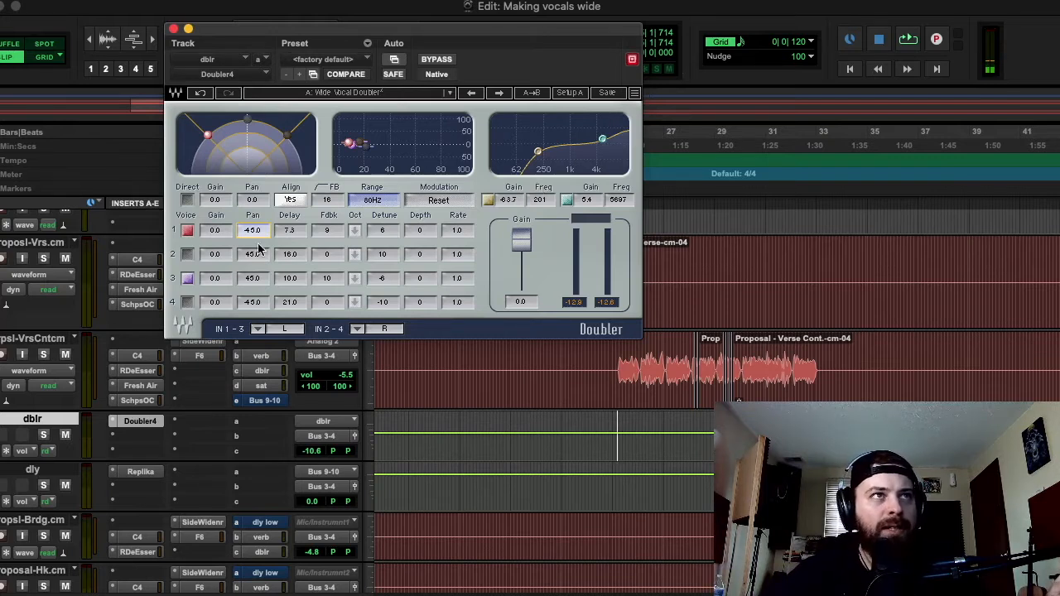
# Set the pan of Doubler voice 1 to -44.9.
pyautogui.scroll(1, 255, 237)
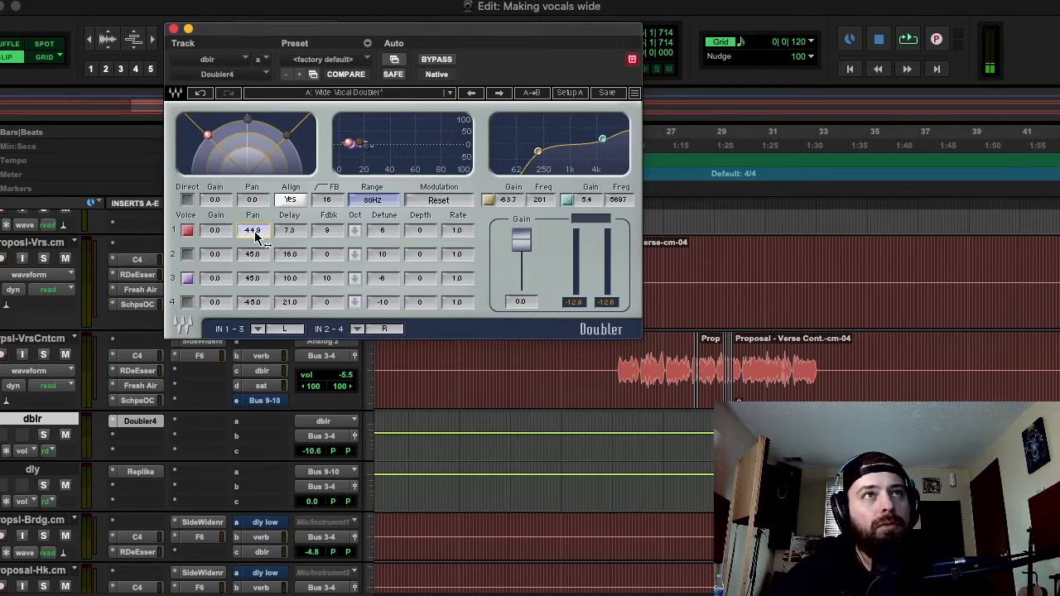
pyautogui.press('space')
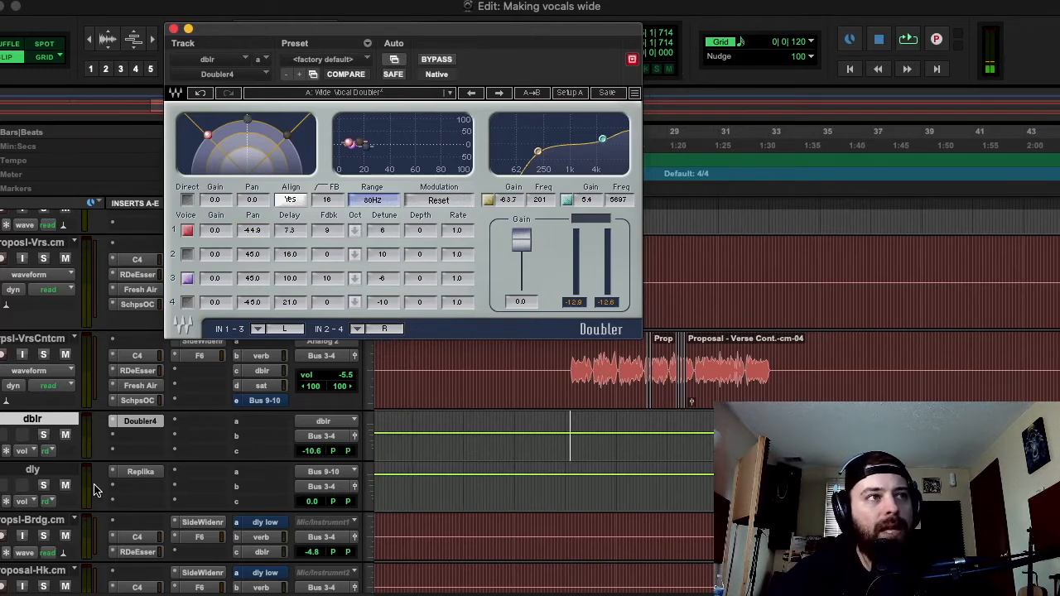
# Move the Doubler window aside and play the verse continuation vocal, muting and unmuting the dblr track to compare.
pyautogui.click(65, 436)
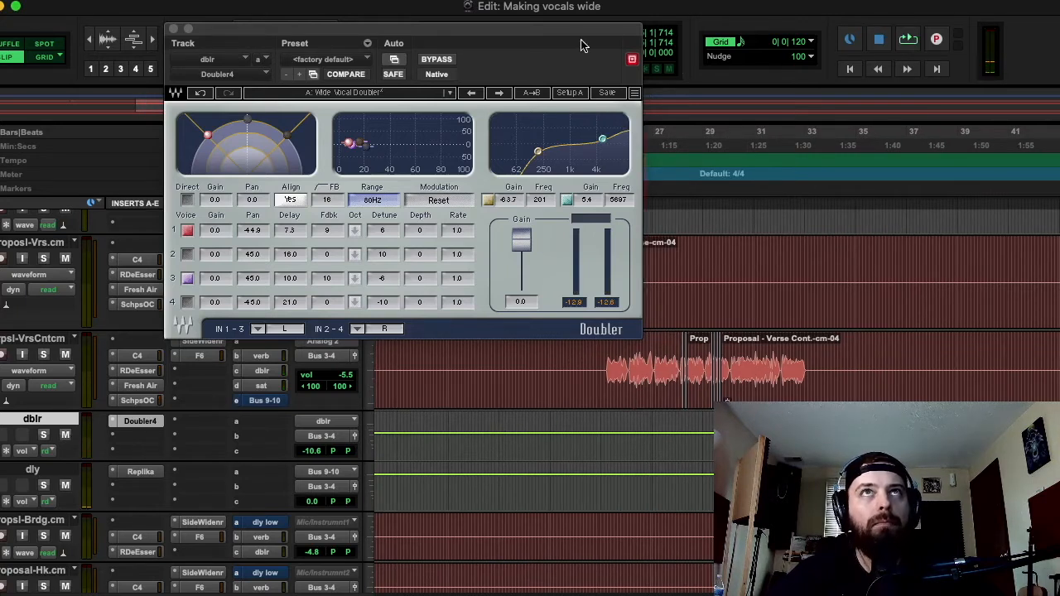
pyautogui.moveTo(615, 35); pyautogui.dragTo(582, 33)
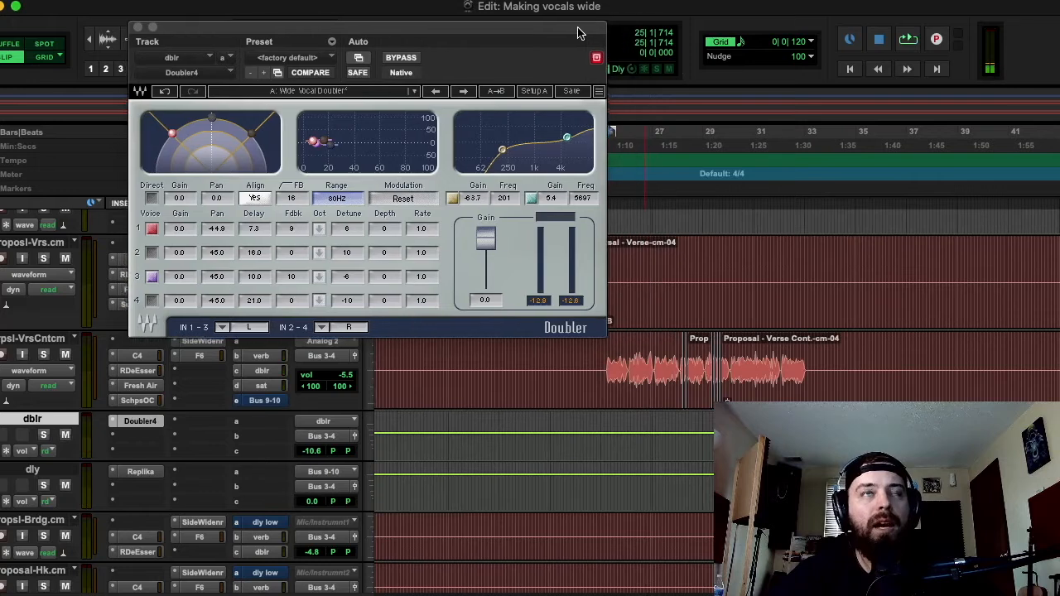
pyautogui.click(604, 349)
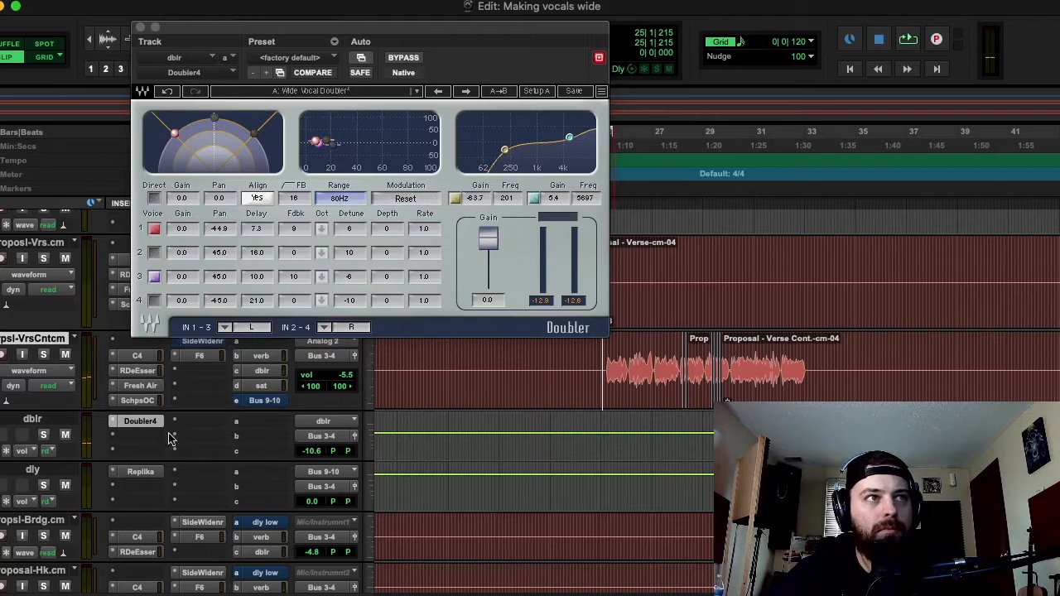
pyautogui.press('space')
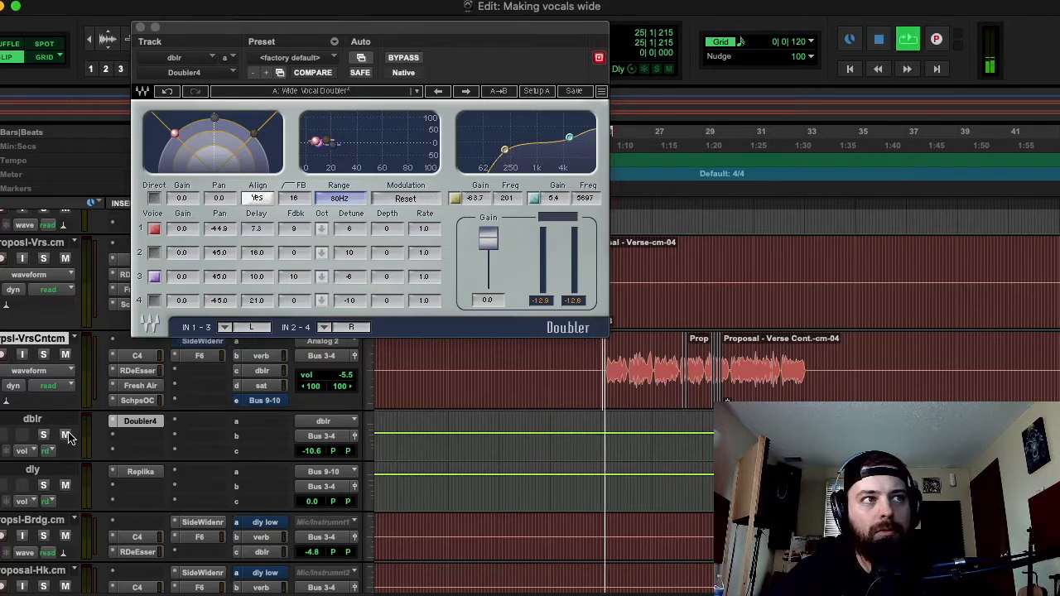
pyautogui.click(65, 436)
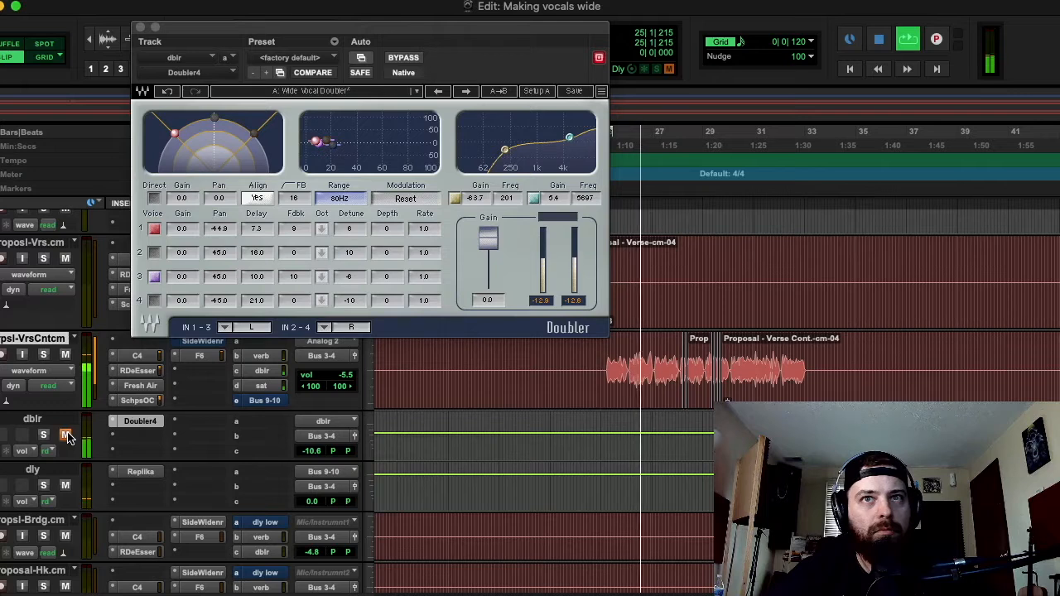
pyautogui.click(66, 435)
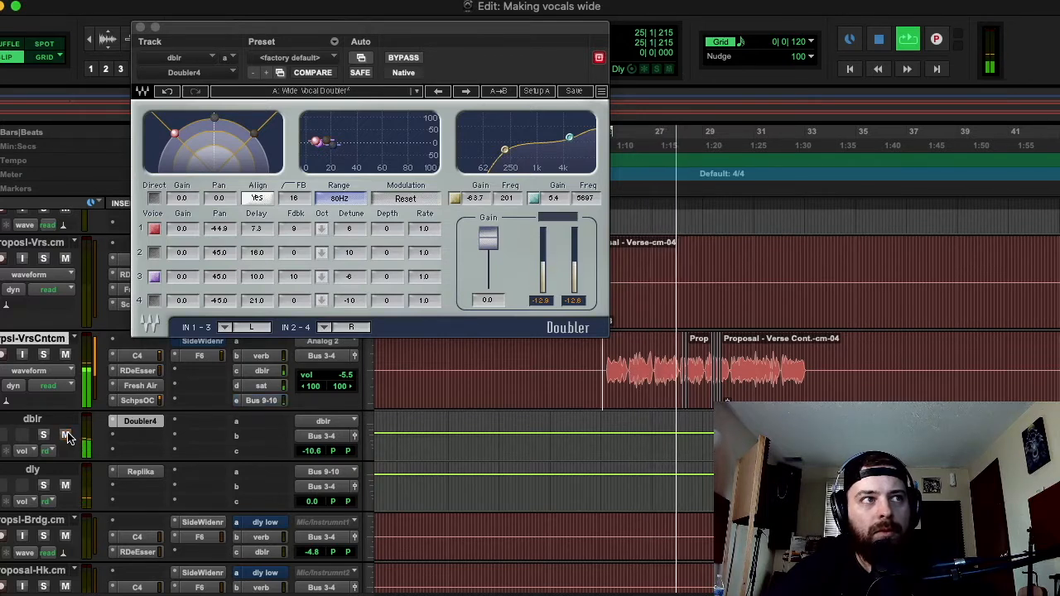
# Play the verse continuation vocal with its SideWidener insert bypassed and the Doubler4 plug-in open.
pyautogui.press('space')
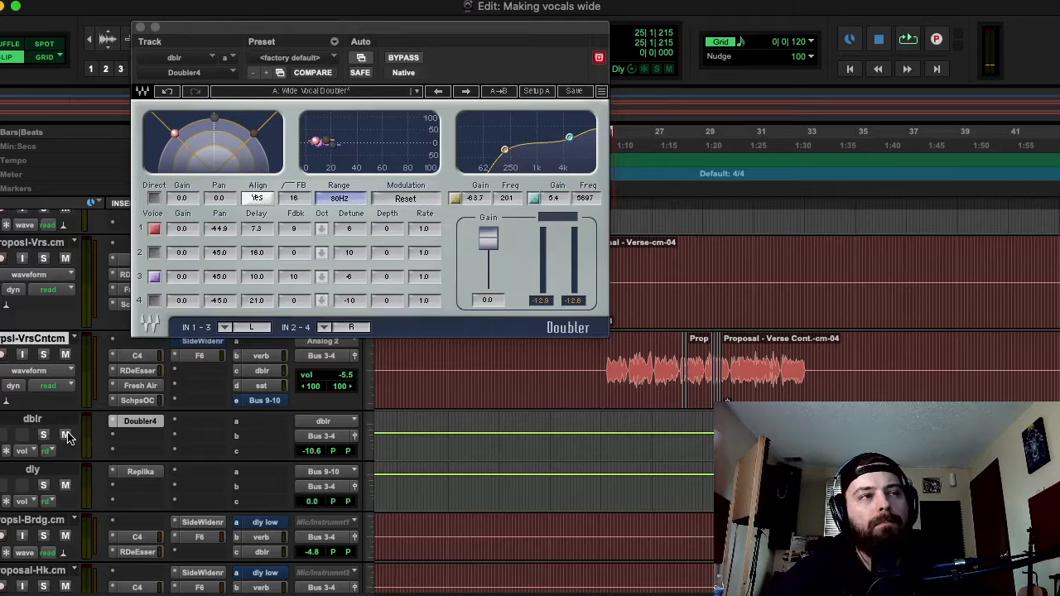
pyautogui.click(140, 29)
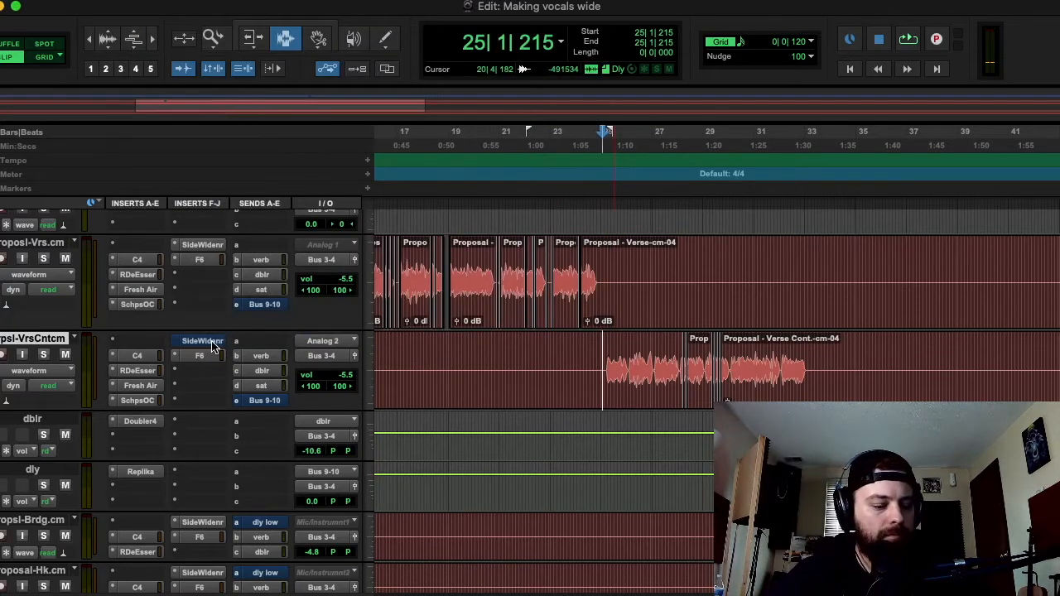
pyautogui.press('space')
pyautogui.click(148, 423)
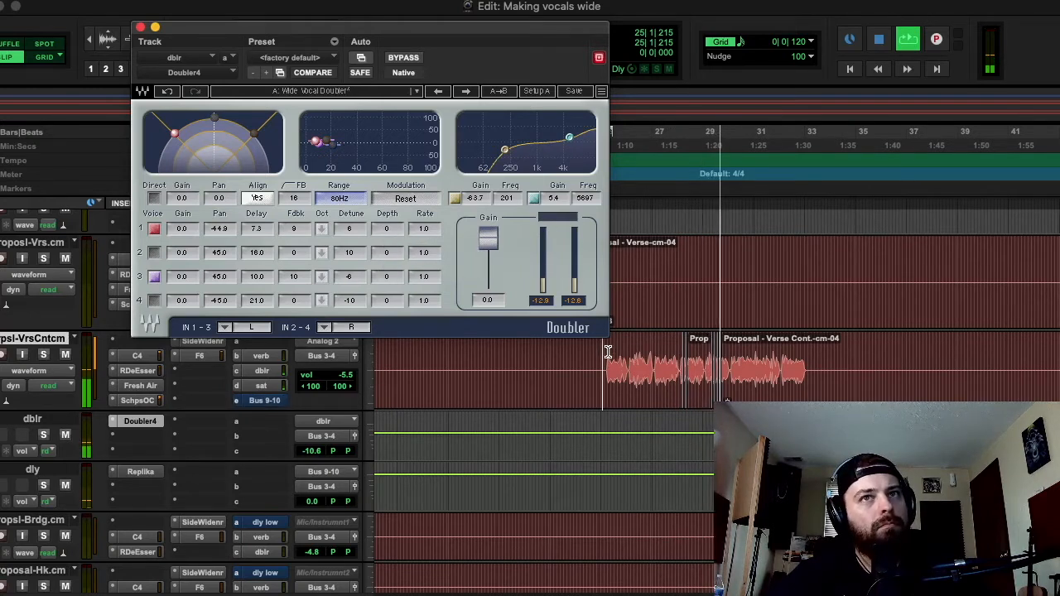
pyautogui.press('space')
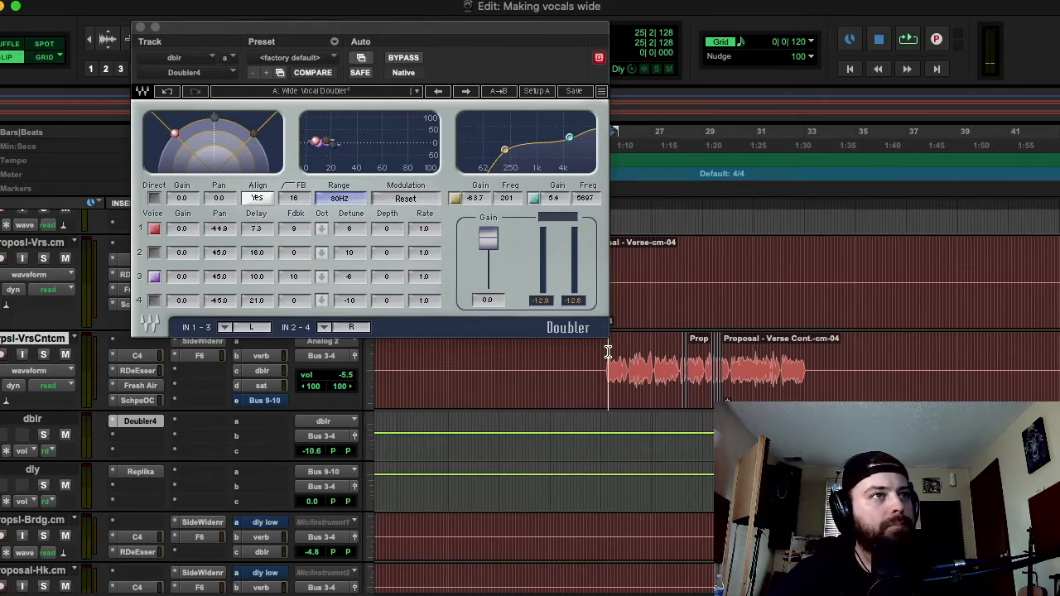
# Replay the opening of the verse continuation vocal through the Doubler, and close the plug-in window.
pyautogui.press('space')
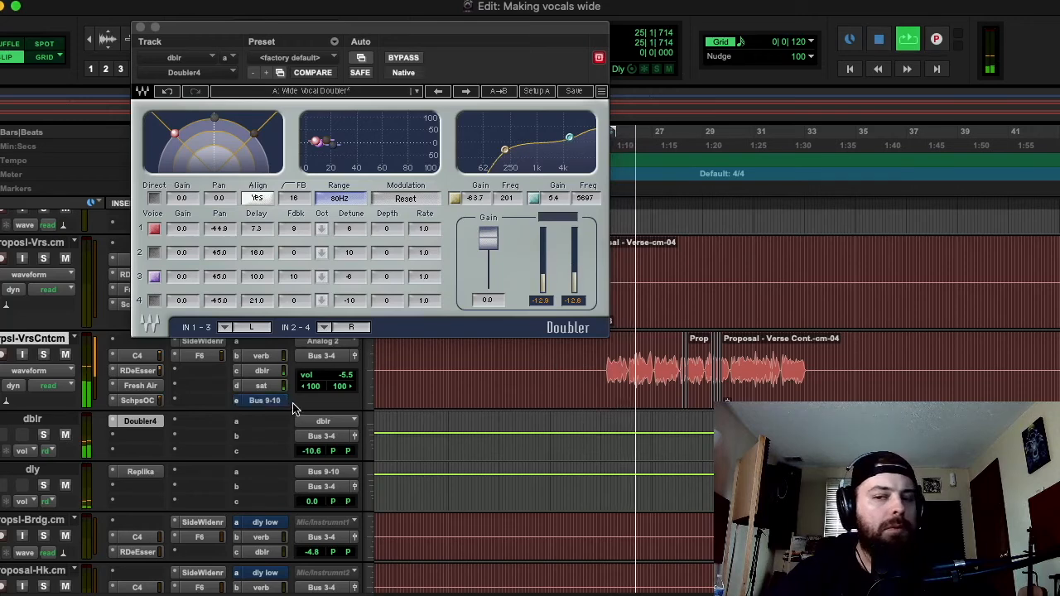
pyautogui.press('space')
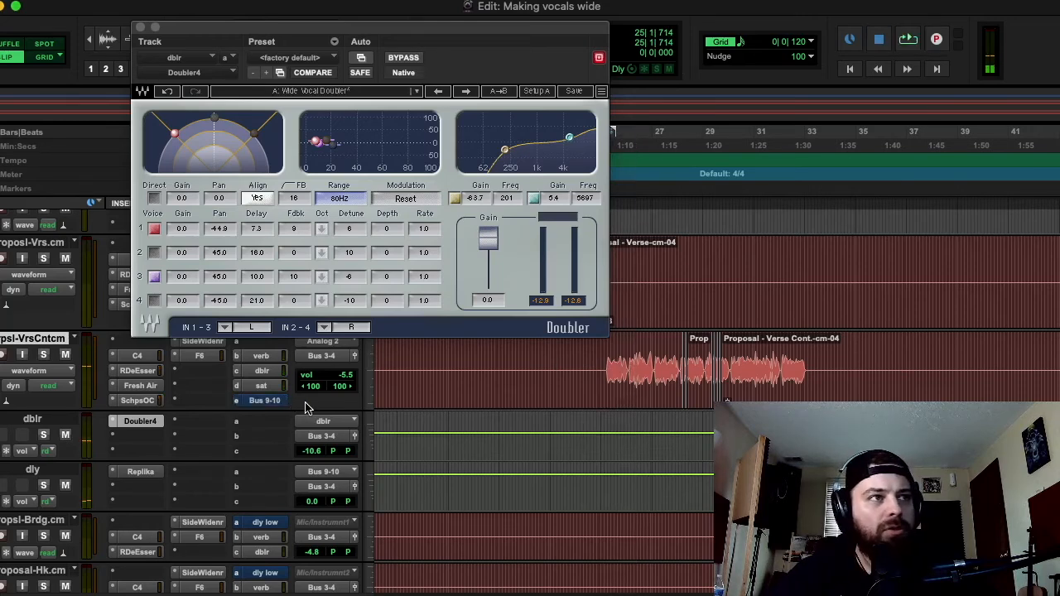
pyautogui.click(141, 27)
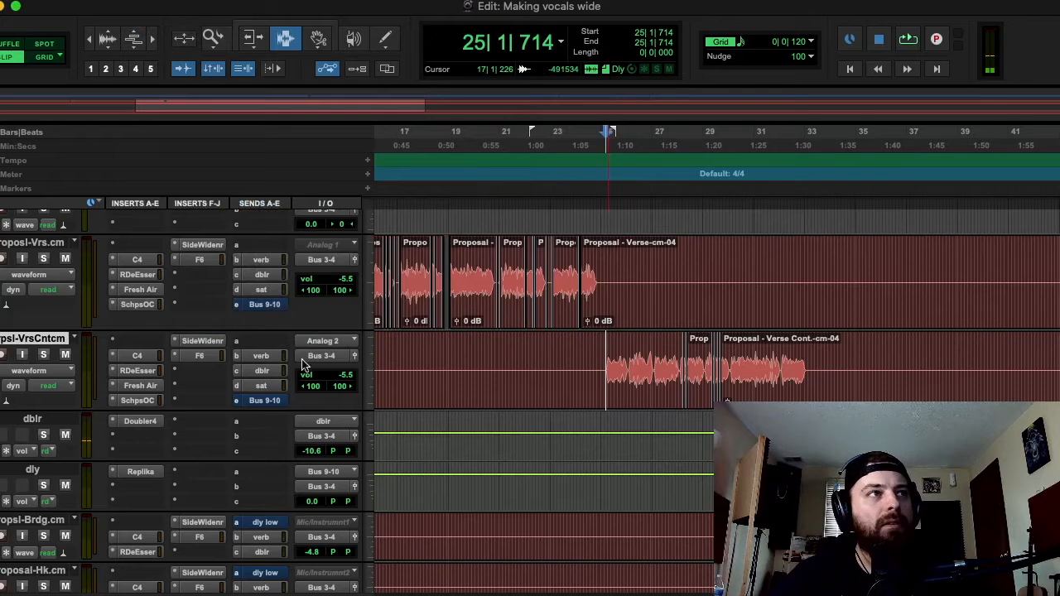
# Move the verb track directly beneath the verse continuation vocal track and start playback.
pyautogui.scroll(-5, 315, 372)
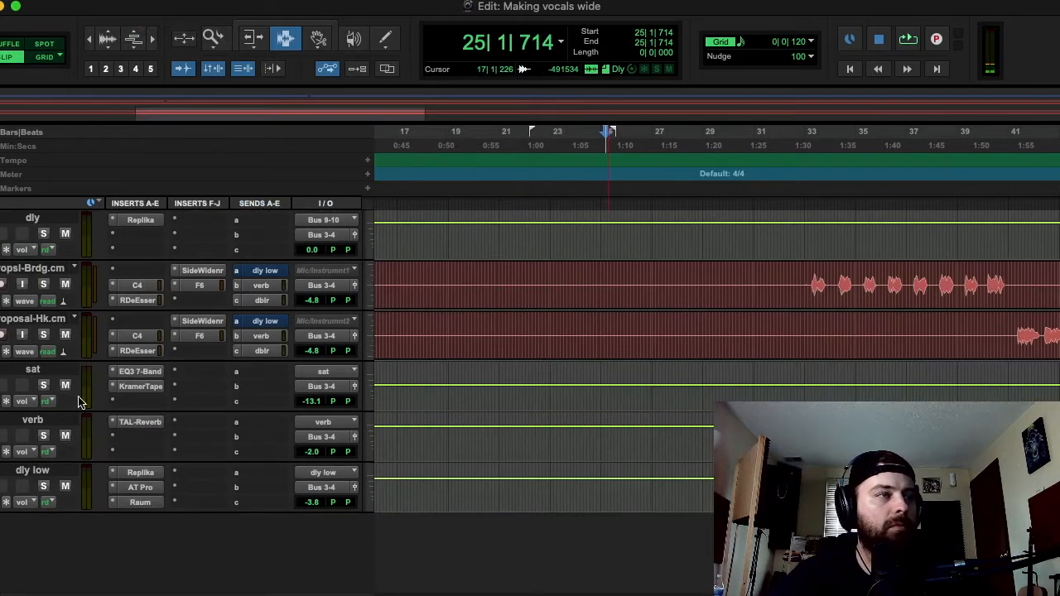
pyautogui.moveTo(46, 429); pyautogui.dragTo(237, 406)
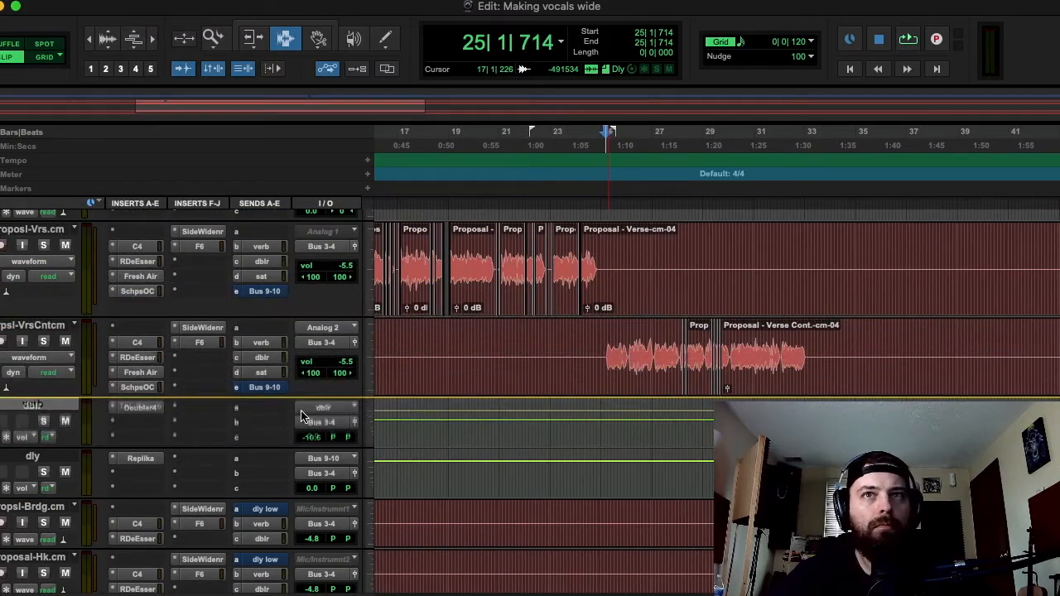
pyautogui.press('space')
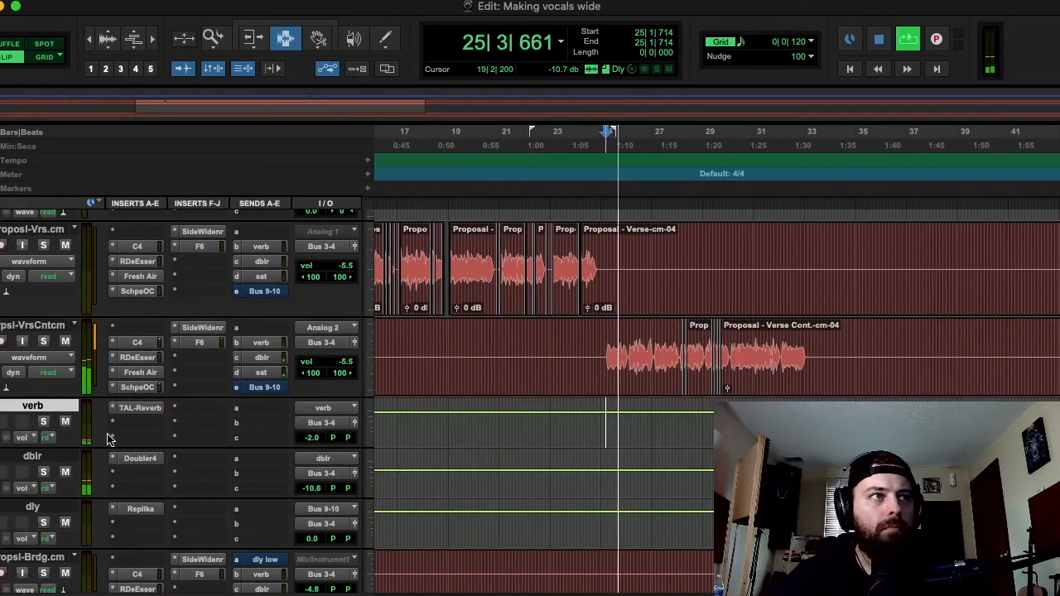
# Mute the beat track and play the verse continuation vocal from its start with the reverb.
pyautogui.scroll(4, 70, 319)
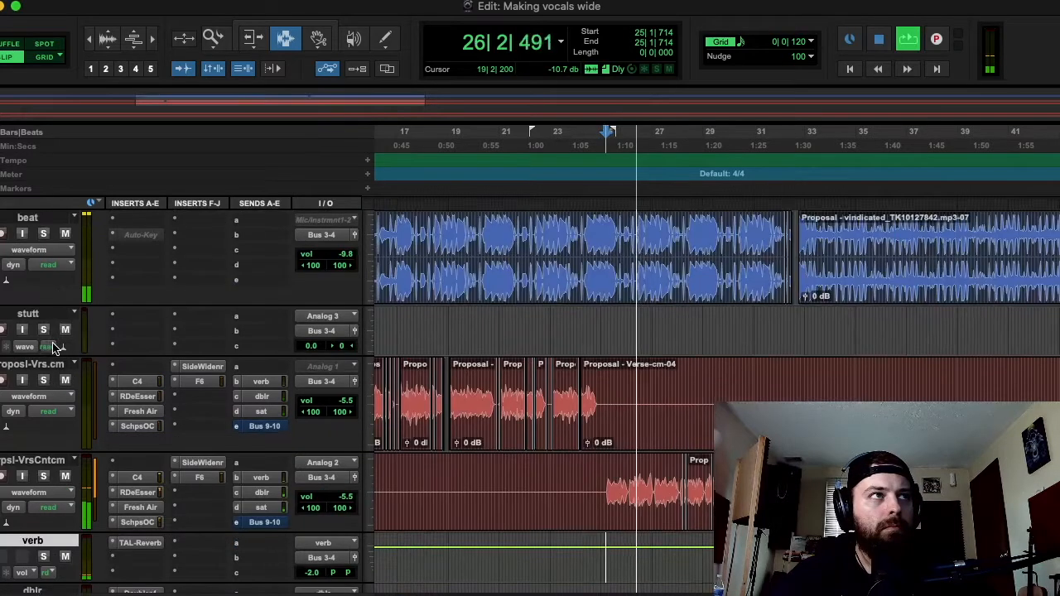
pyautogui.press('space')
pyautogui.press('space')
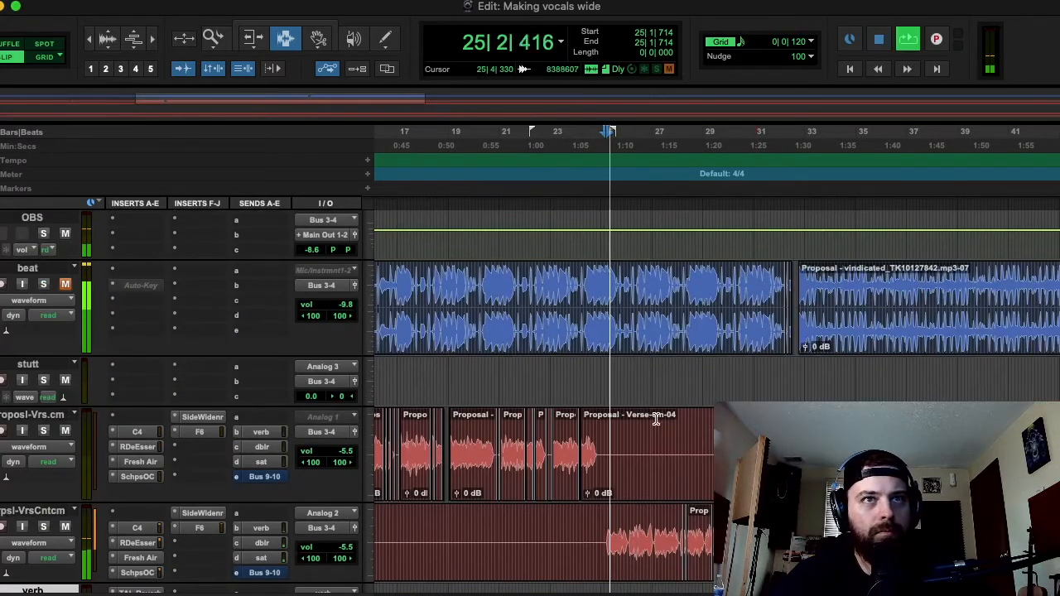
pyautogui.scroll(-10, 677, 422)
pyautogui.scroll(8, 677, 422)
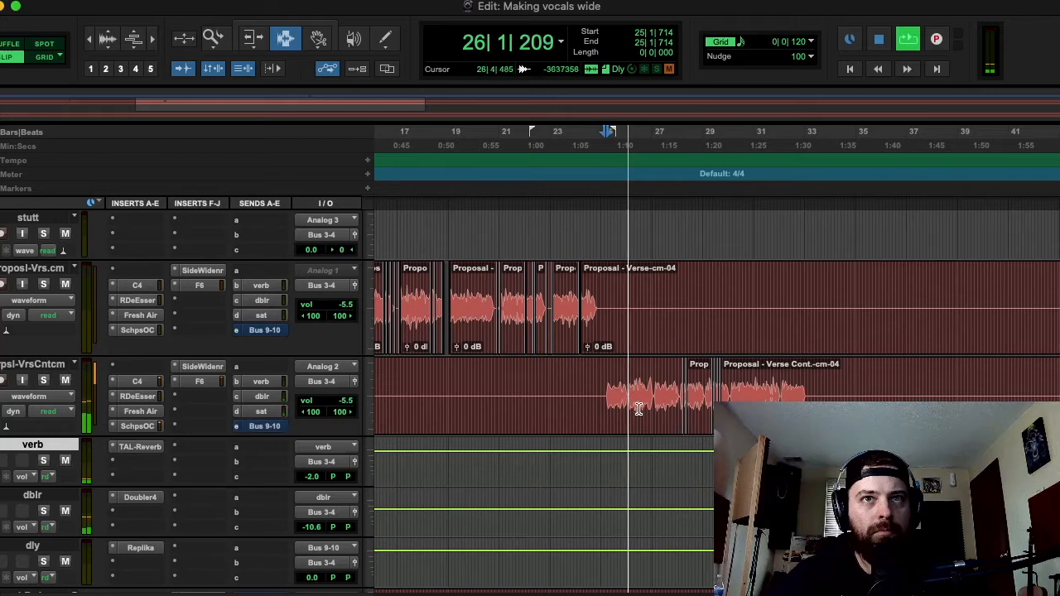
pyautogui.click(610, 391)
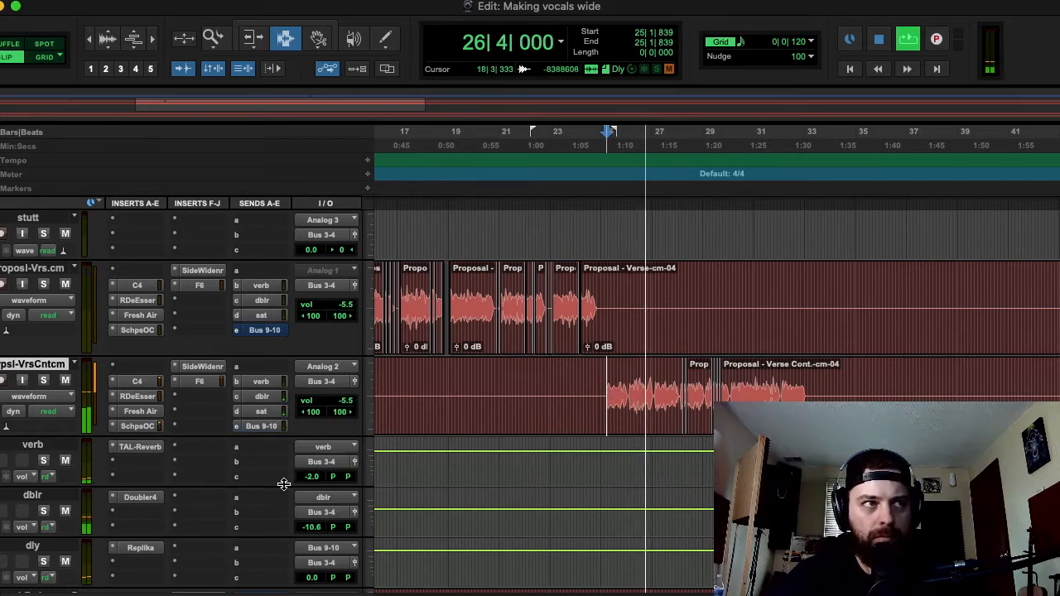
pyautogui.press('space')
# Insert the stereo SideWidener plug-in on the verb track, directly after TAL-Reverb.
pyautogui.click(141, 465)
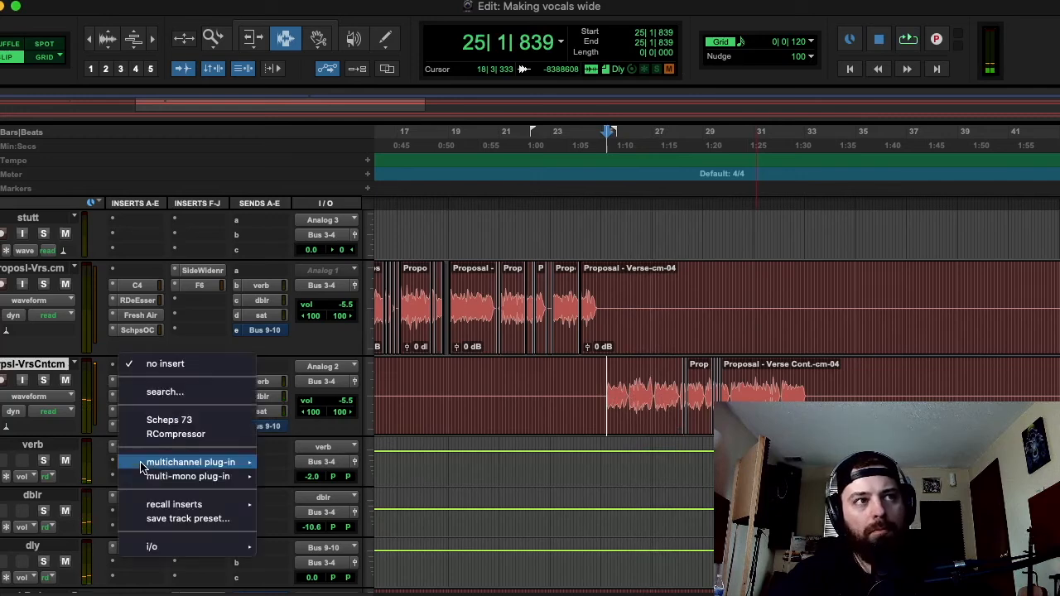
pyautogui.moveTo(191, 462)
pyautogui.moveTo(348, 530)
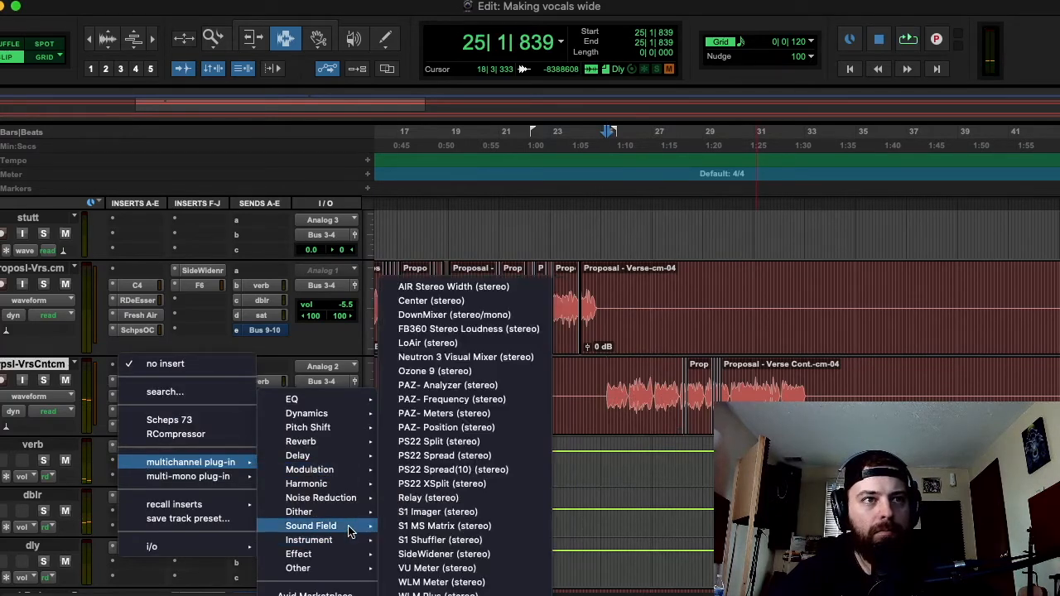
pyautogui.click(439, 554)
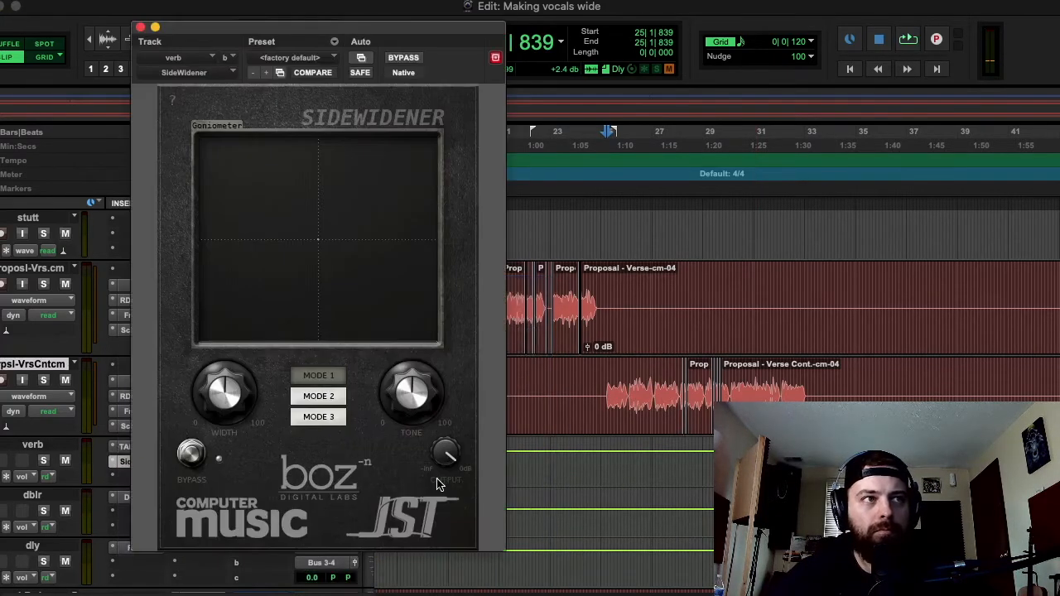
# Set the reverb's SideWidener to Mode 3 and raise its width to roughly three quarters during playback.
pyautogui.press('space')
pyautogui.click(318, 417)
pyautogui.moveTo(225, 393); pyautogui.dragTo(240, 327)
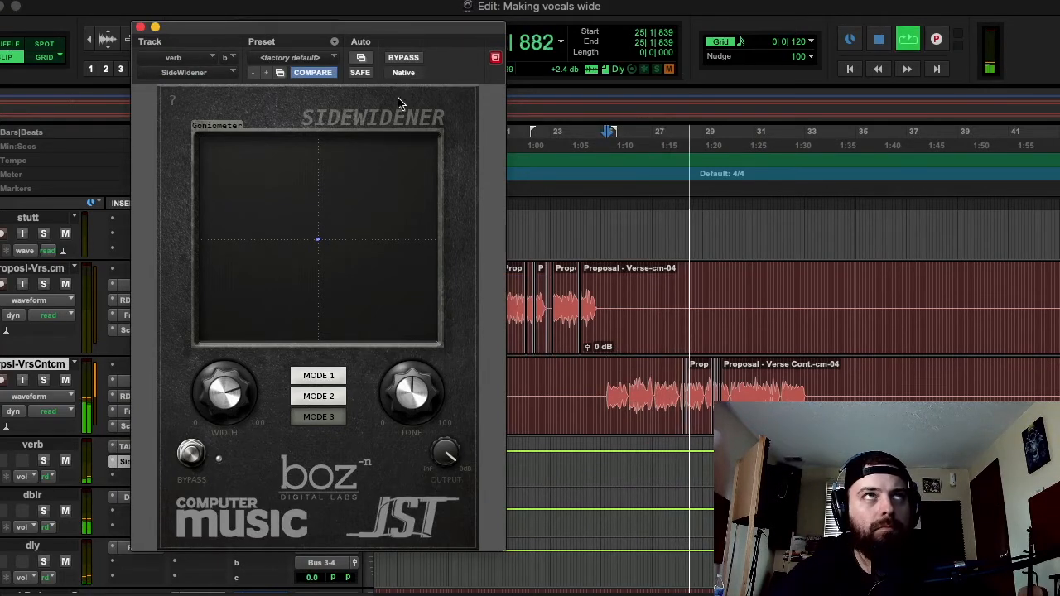
# Check the reverb with SideWidener bypassed and re-enabled, and set the plug-in's output to about -2.90 dB.
pyautogui.moveTo(350, 33); pyautogui.dragTo(554, 33)
pyautogui.click(611, 60)
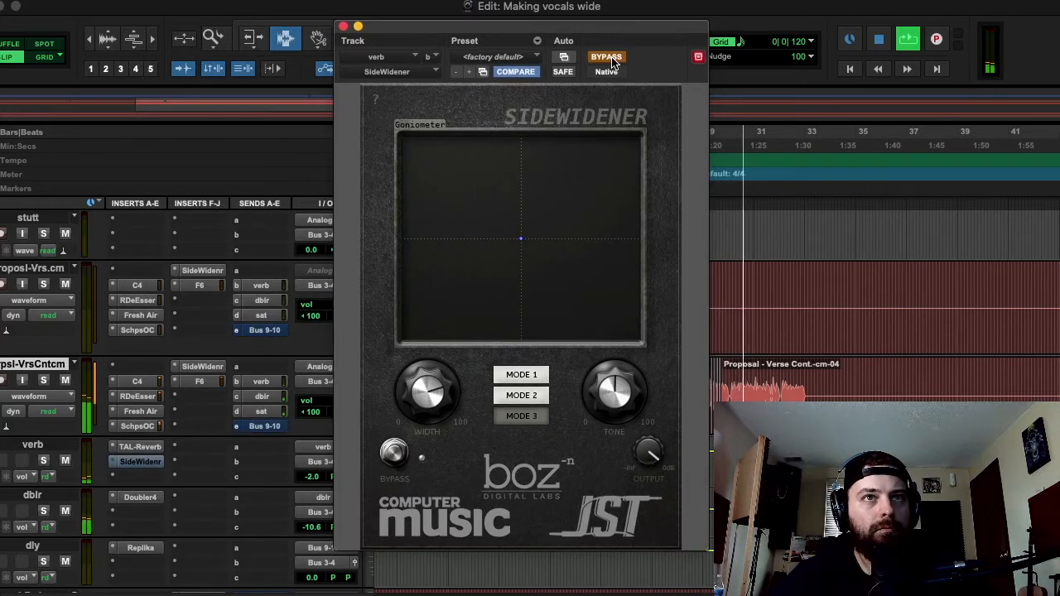
pyautogui.click(611, 59)
pyautogui.moveTo(649, 452); pyautogui.dragTo(647, 472)
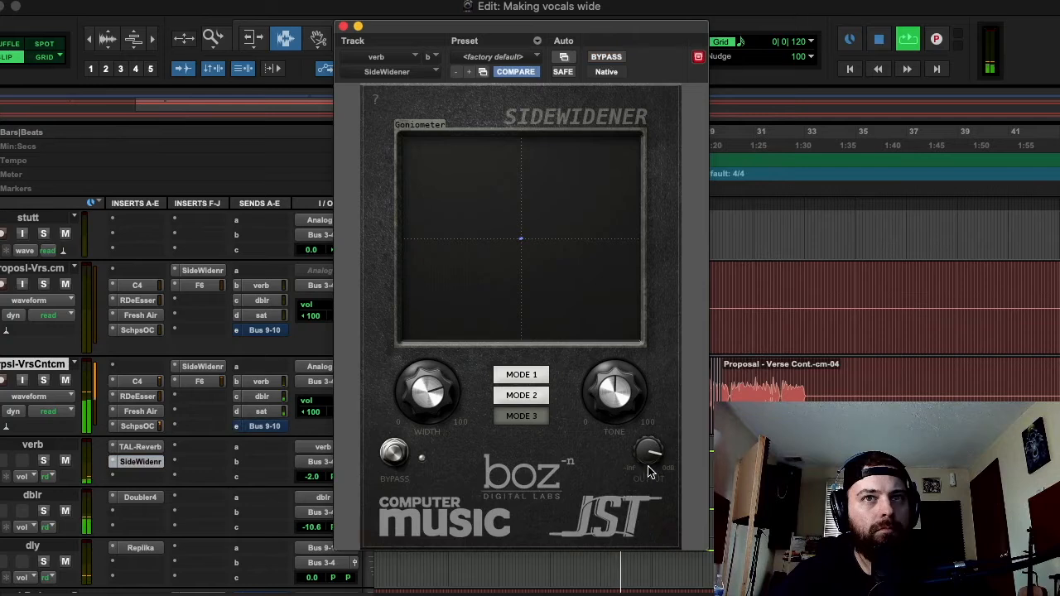
pyautogui.moveTo(655, 456); pyautogui.dragTo(657, 457)
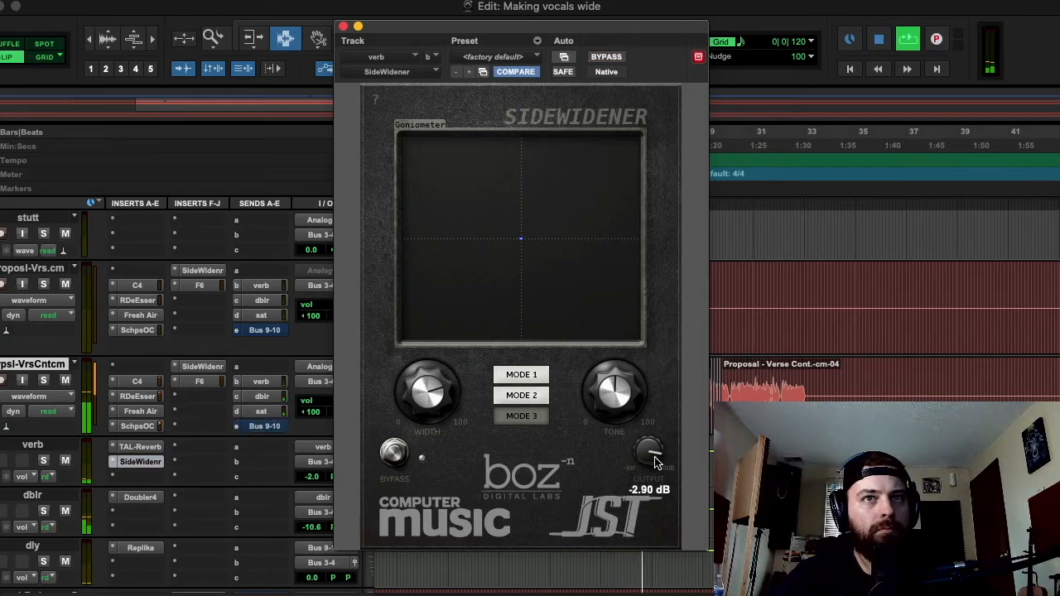
# Compare the vocal's reverb with SideWidener bypassed and active during playback, leave it active, and close its window.
pyautogui.click(606, 58)
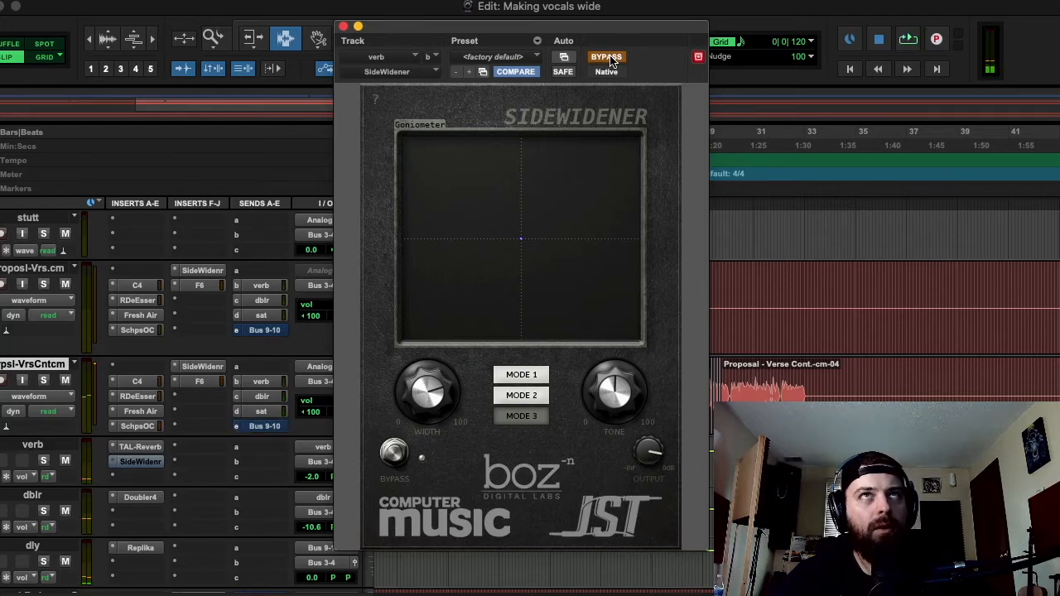
pyautogui.press('space')
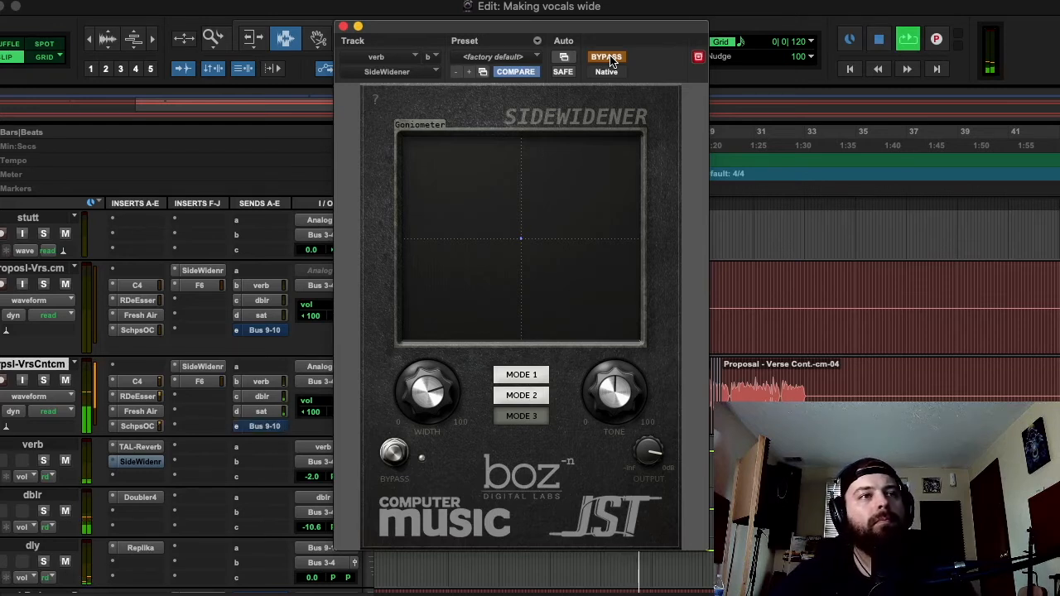
pyautogui.click(609, 58)
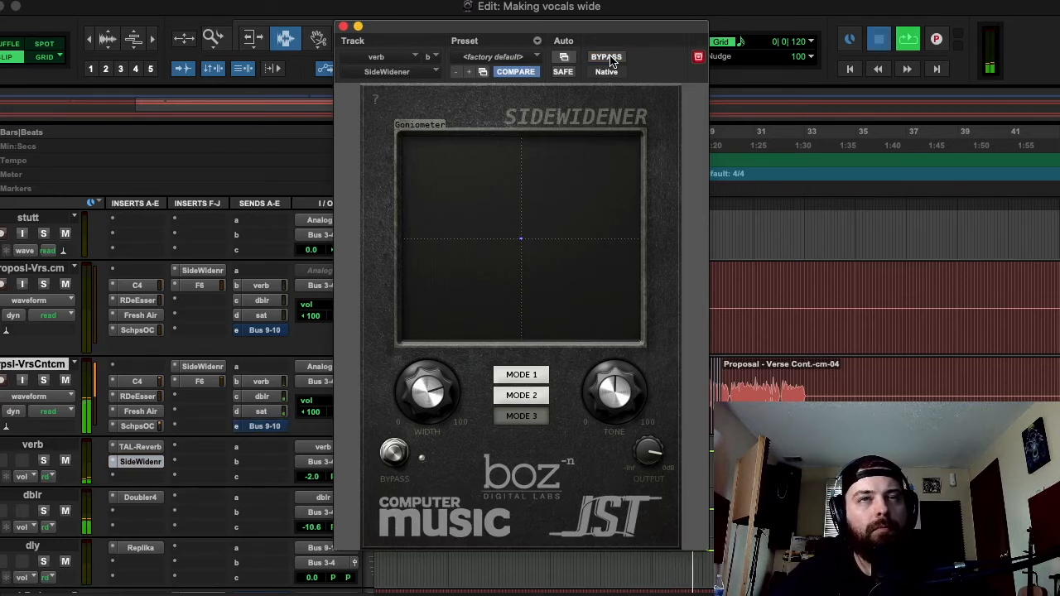
pyautogui.press('space')
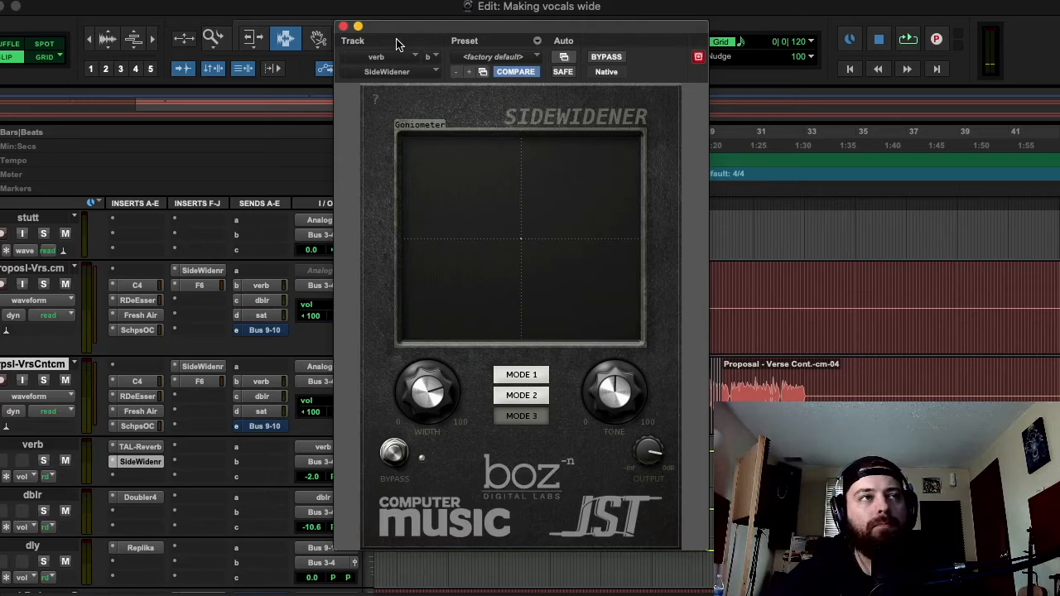
pyautogui.click(343, 27)
# Zoom out the timeline and examine where the verse, bridge and hook vocals sit in the song.
pyautogui.hscroll(-1, 490, 151)
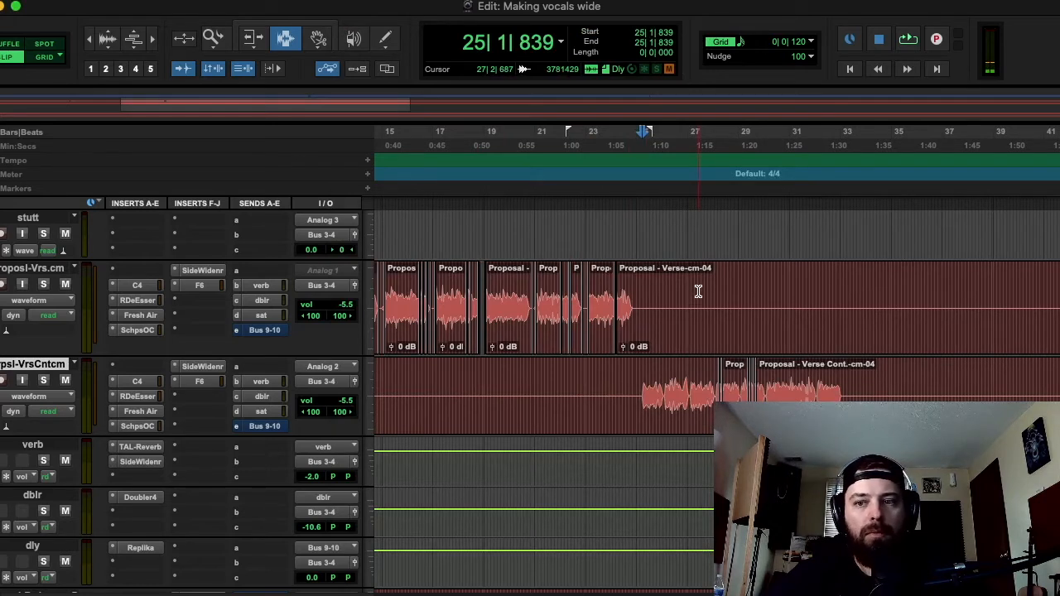
pyautogui.hscroll(-2, 701, 294)
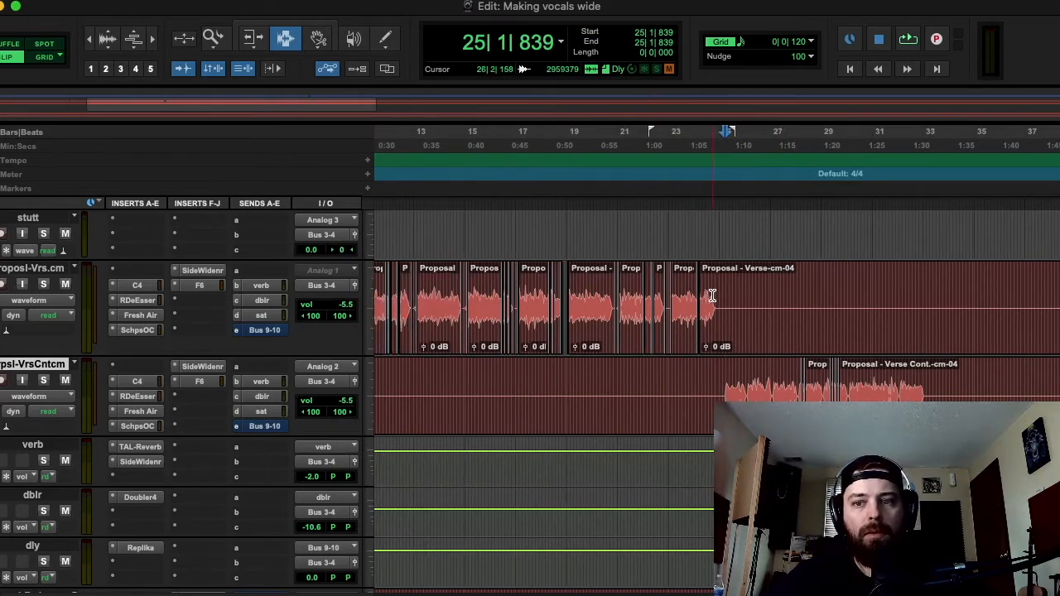
pyautogui.hscroll(-2, 708, 307)
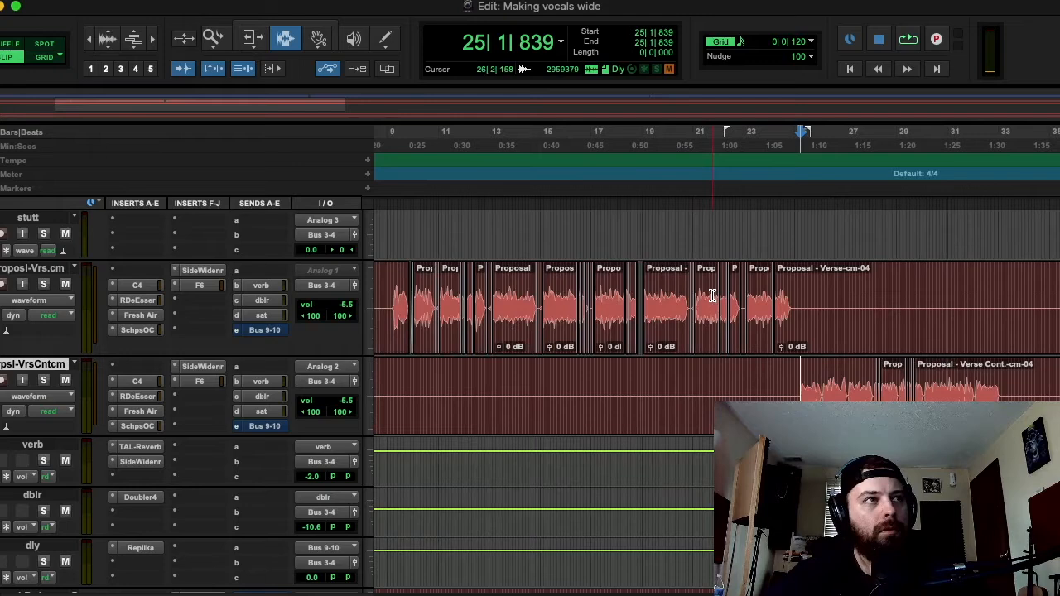
pyautogui.click(802, 341)
pyautogui.press('super+bracketleft')
pyautogui.hscroll(3, 634, 372)
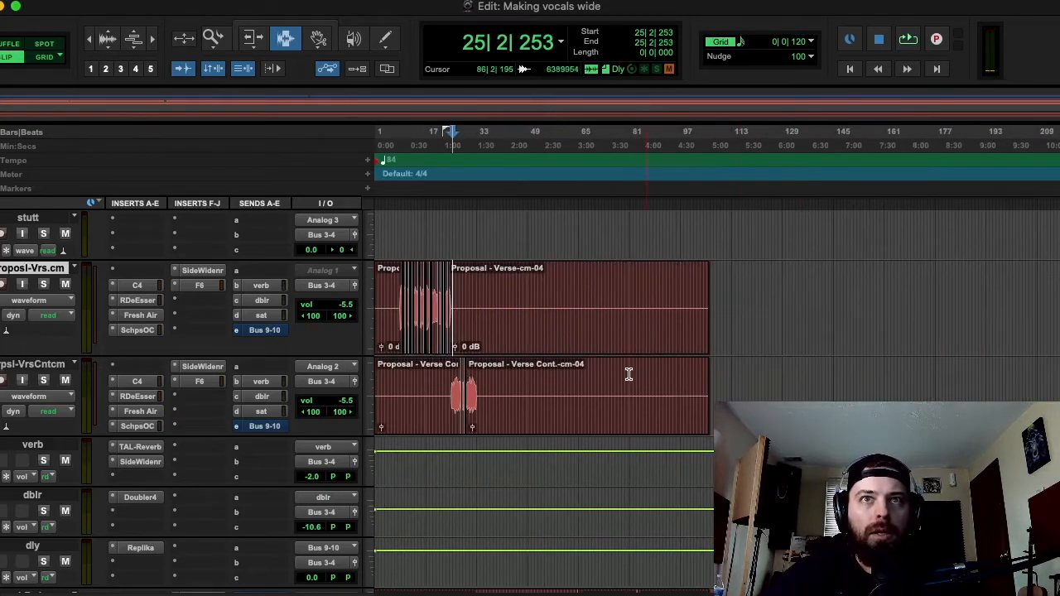
pyautogui.hscroll(-3, 639, 367)
pyautogui.scroll(-5, 677, 374)
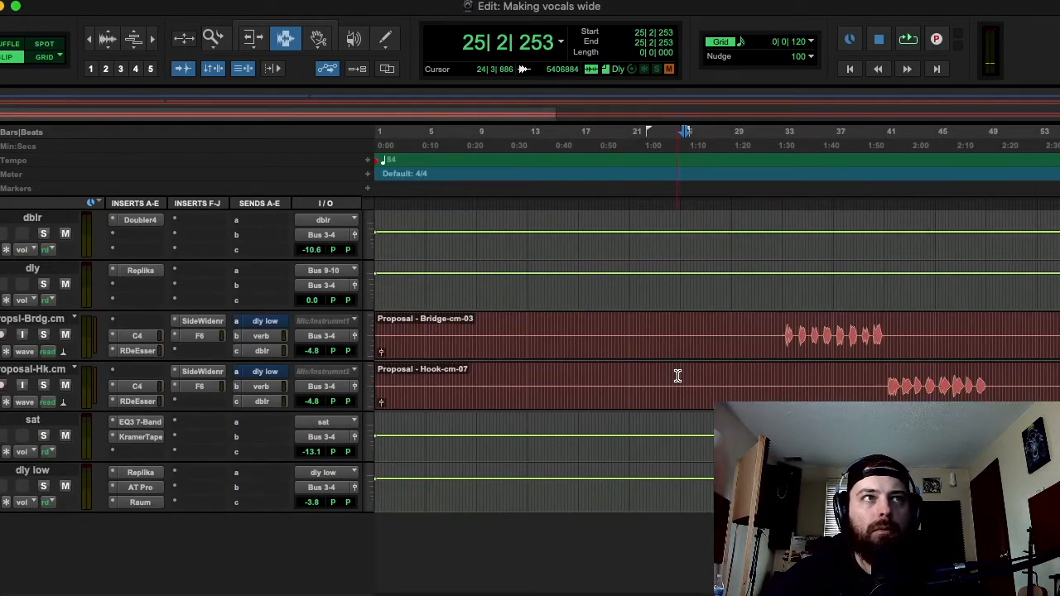
# Place the playback position at the start of the bridge vocal, and return it to the verse continuation's start.
pyautogui.click(782, 330)
pyautogui.scroll(5, 692, 354)
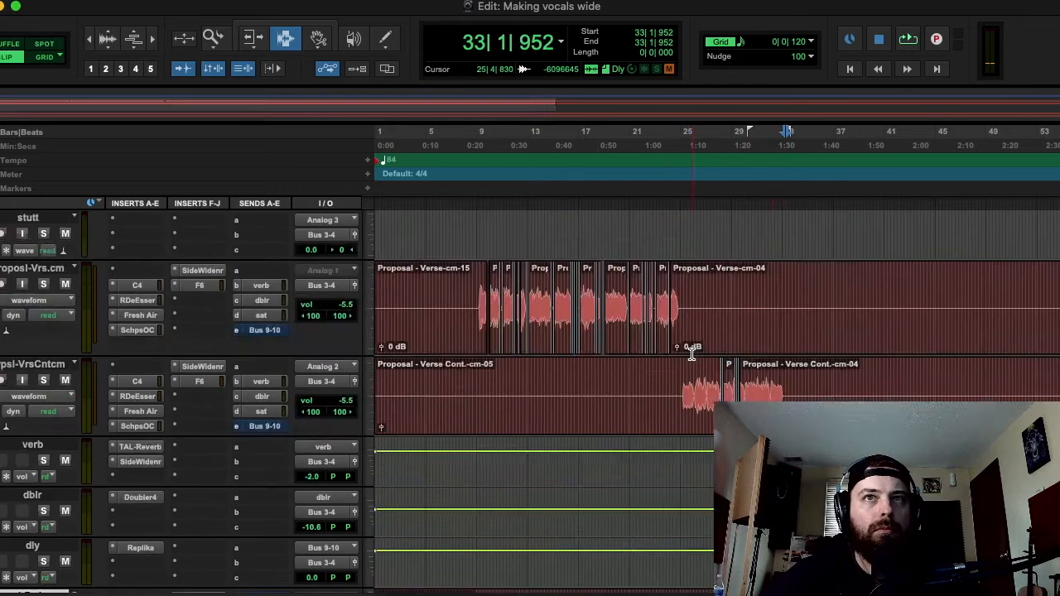
pyautogui.scroll(3, 692, 354)
pyautogui.click(682, 516)
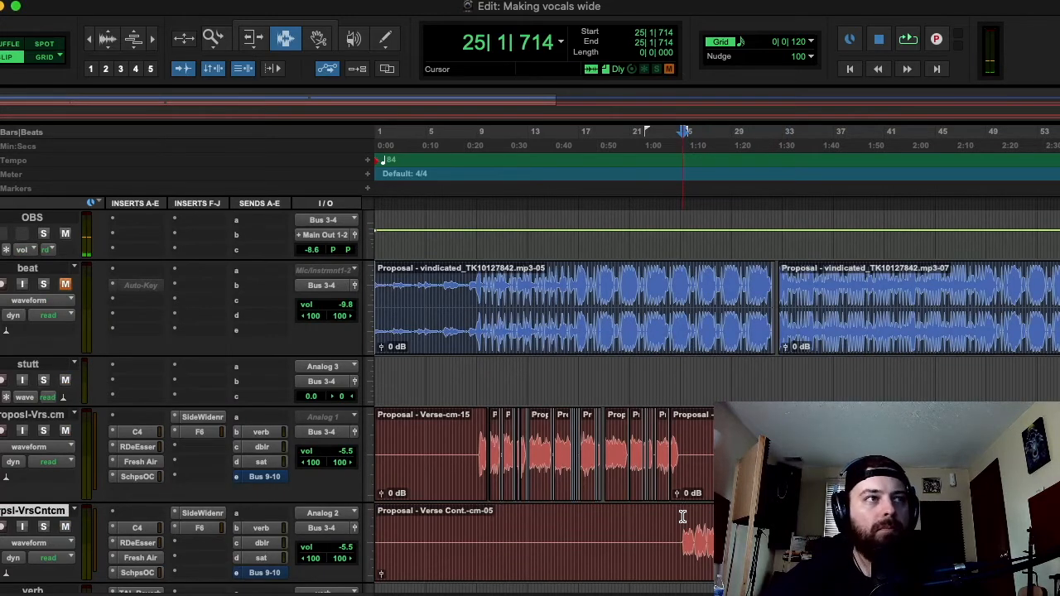
pyautogui.scroll(-6, 682, 516)
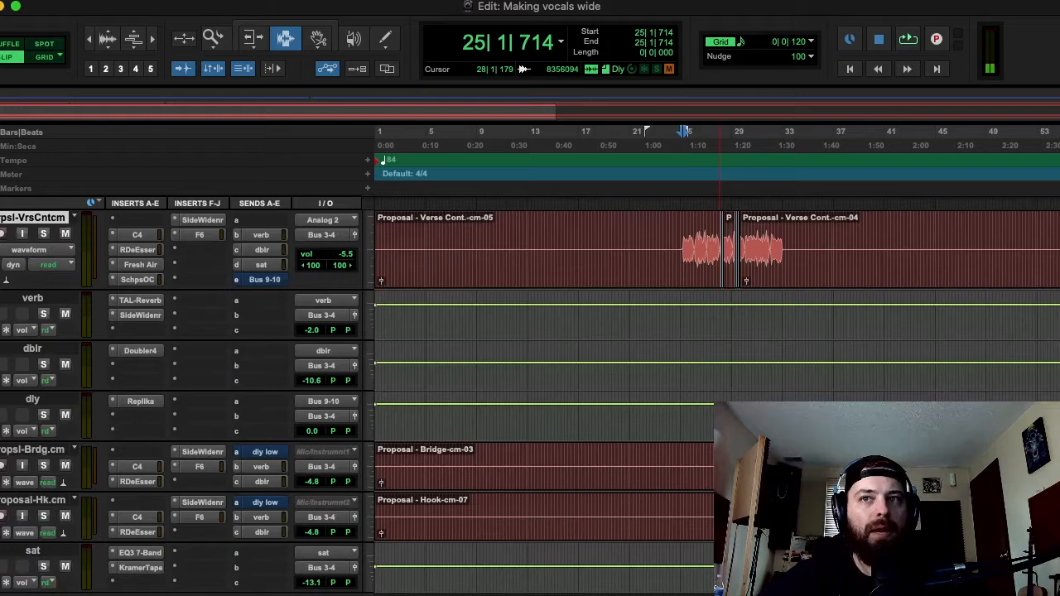
# Play the start of the bridge vocal briefly, and place the playback position back near the verse continuation's start.
pyautogui.click(785, 467)
pyautogui.press('space')
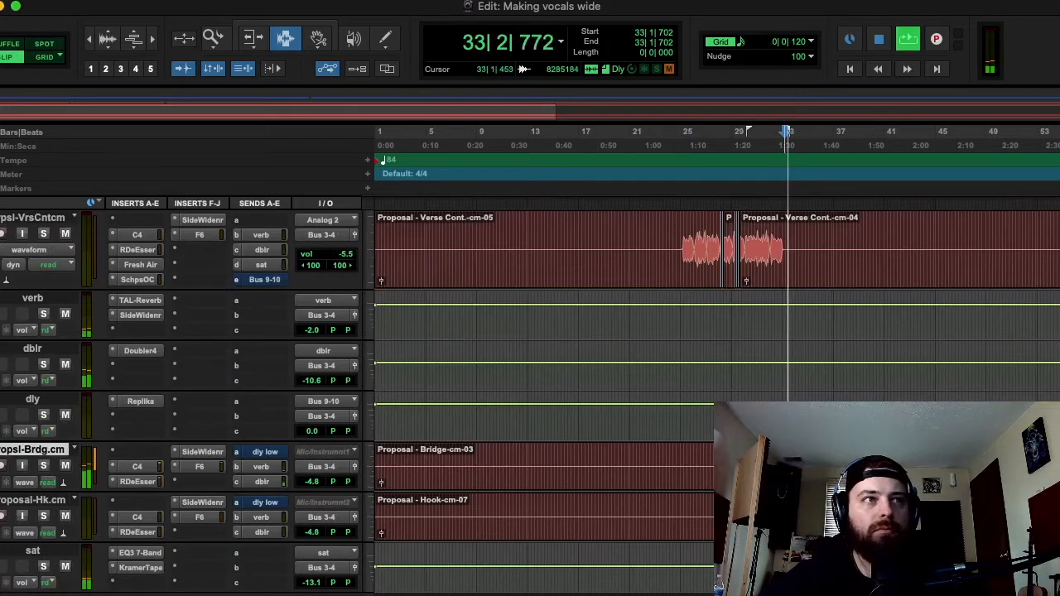
pyautogui.press('space')
pyautogui.scroll(3, 646, 356)
pyautogui.click(687, 314)
pyautogui.scroll(10, 362, 334)
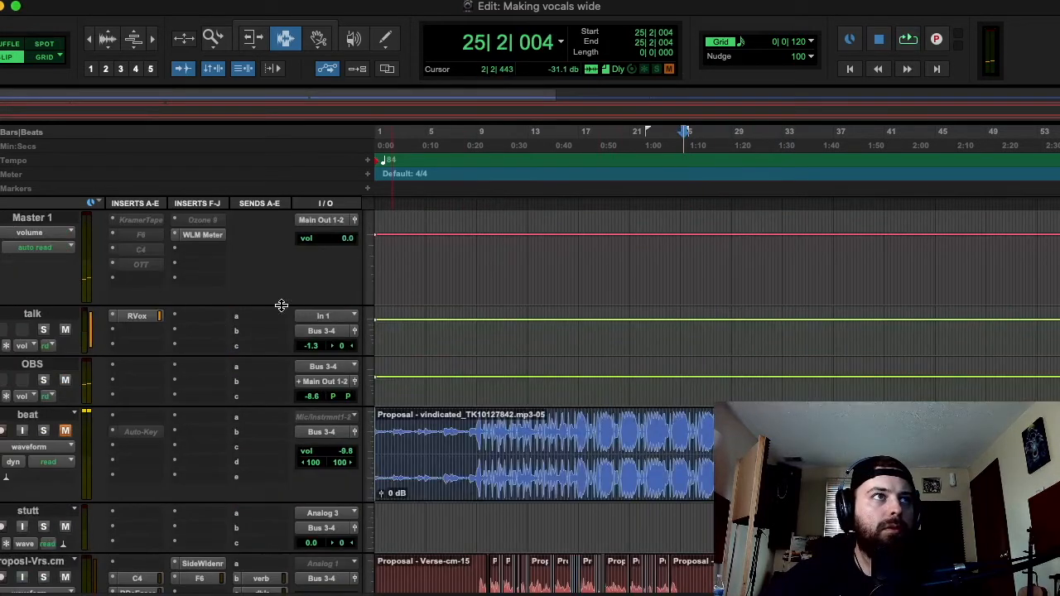
# Play the start of the verse continuation vocal briefly, and place the playback position within its first phrase.
pyautogui.scroll(-8, 712, 437)
pyautogui.press('space')
pyautogui.press('space')
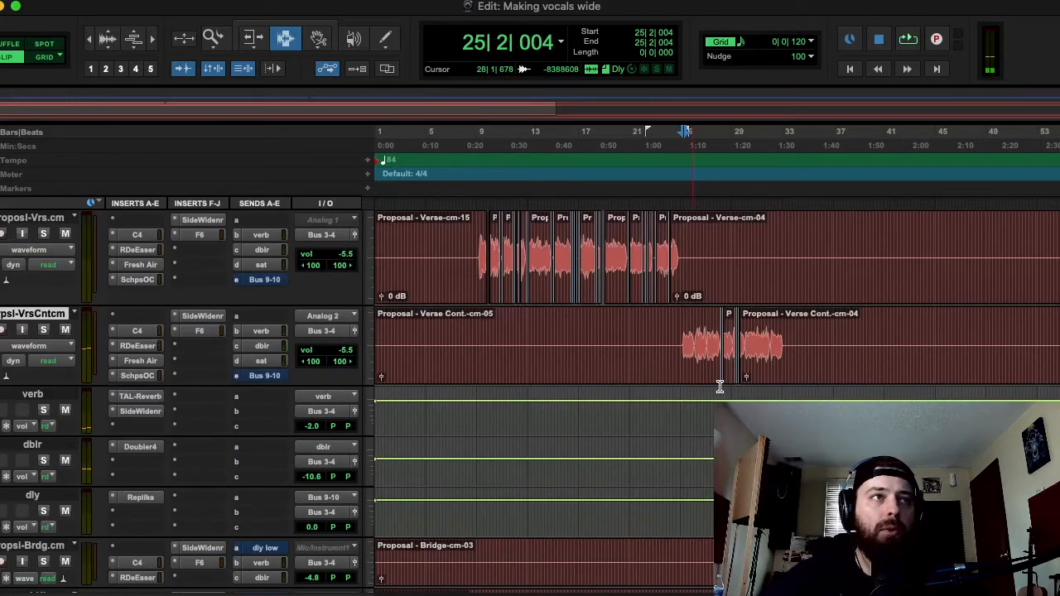
pyautogui.click(686, 328)
pyautogui.hscroll(2, 686, 323)
pyautogui.click(650, 319)
# Duplicate the verse continuation vocal track twice, including its playlists, automation, inserts, sends and group assignments.
pyautogui.click(35, 395)
pyautogui.click(37, 315)
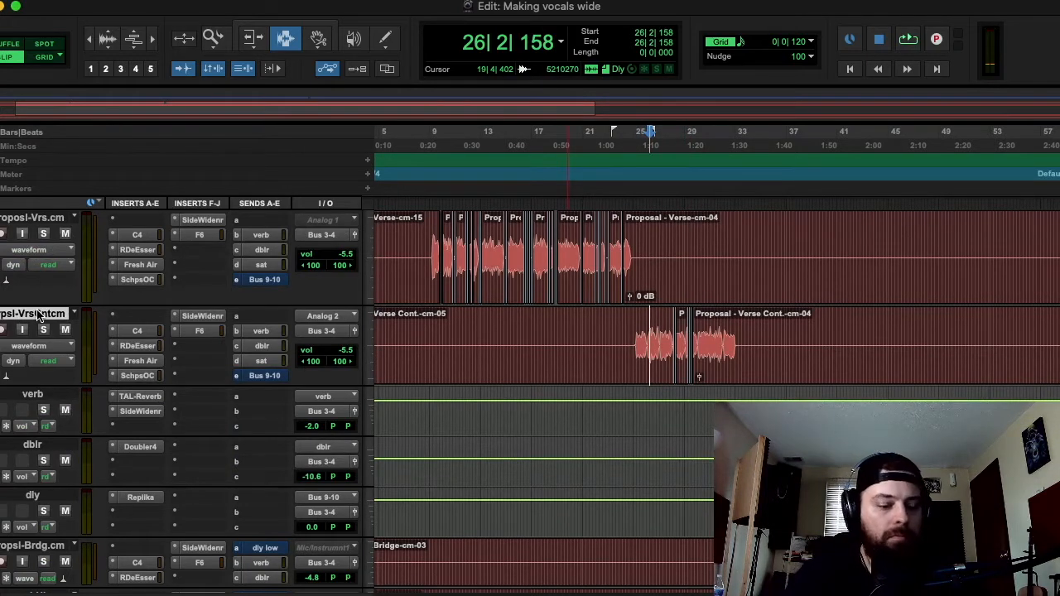
pyautogui.hotkey('alt', 'shift', 'd')
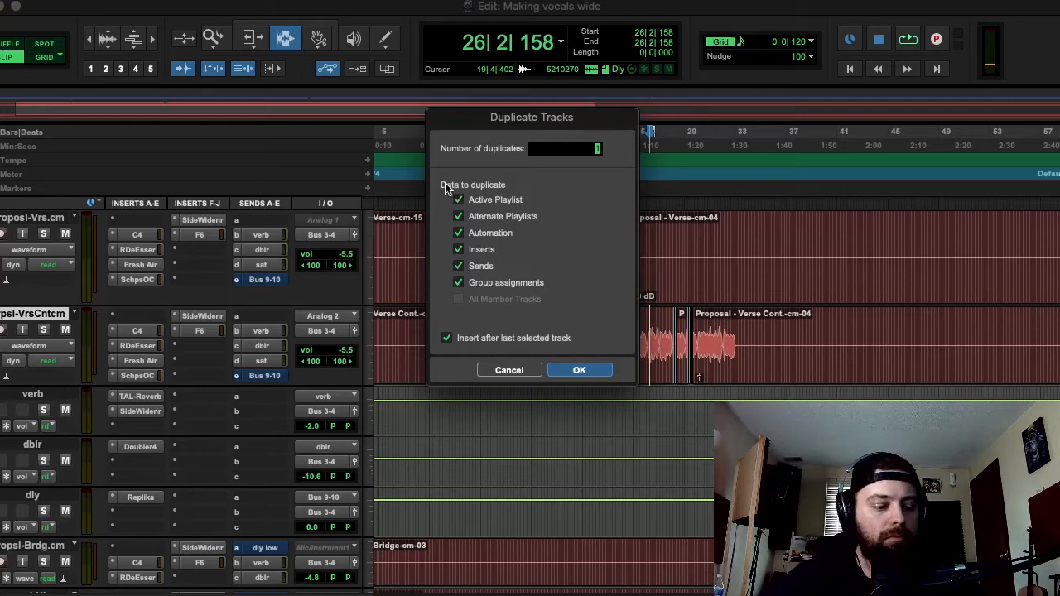
pyautogui.write('2')
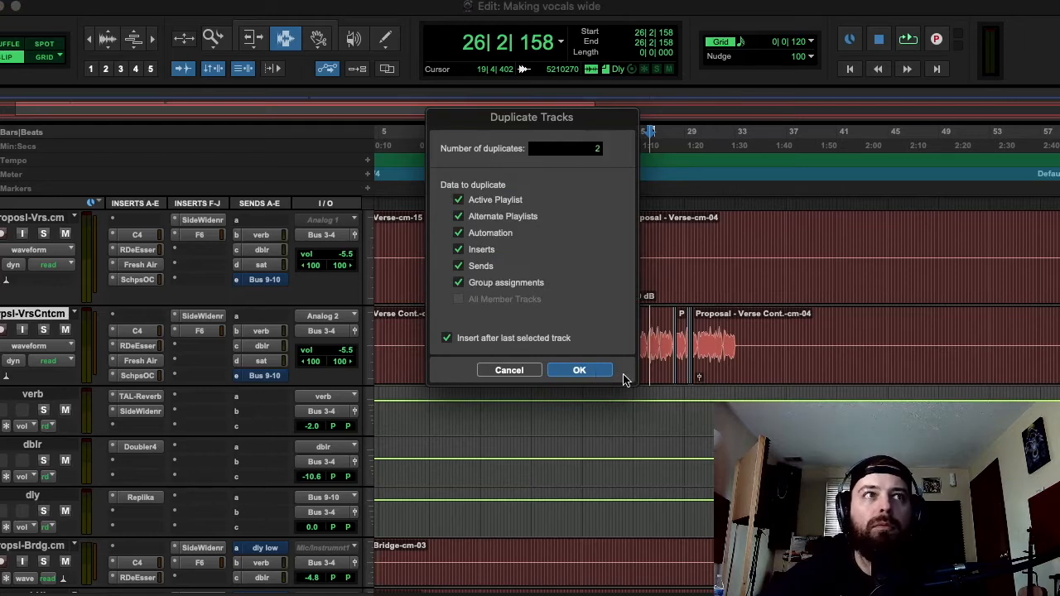
pyautogui.click(617, 376)
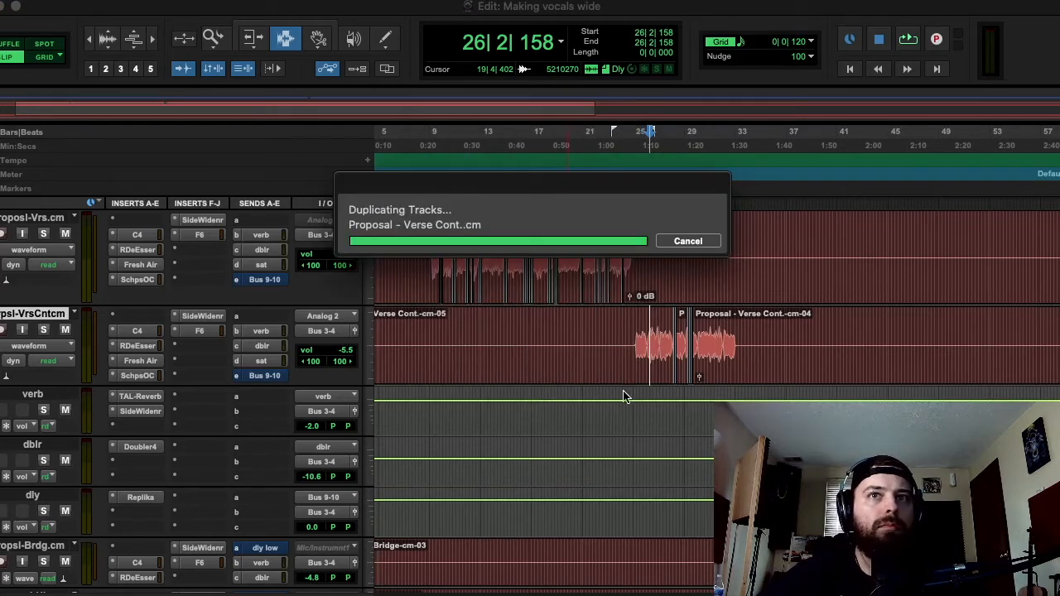
# Insert a stereo Auto-Tune Pro on the first duplicated vocal track with transpose at -12.
pyautogui.click(631, 409)
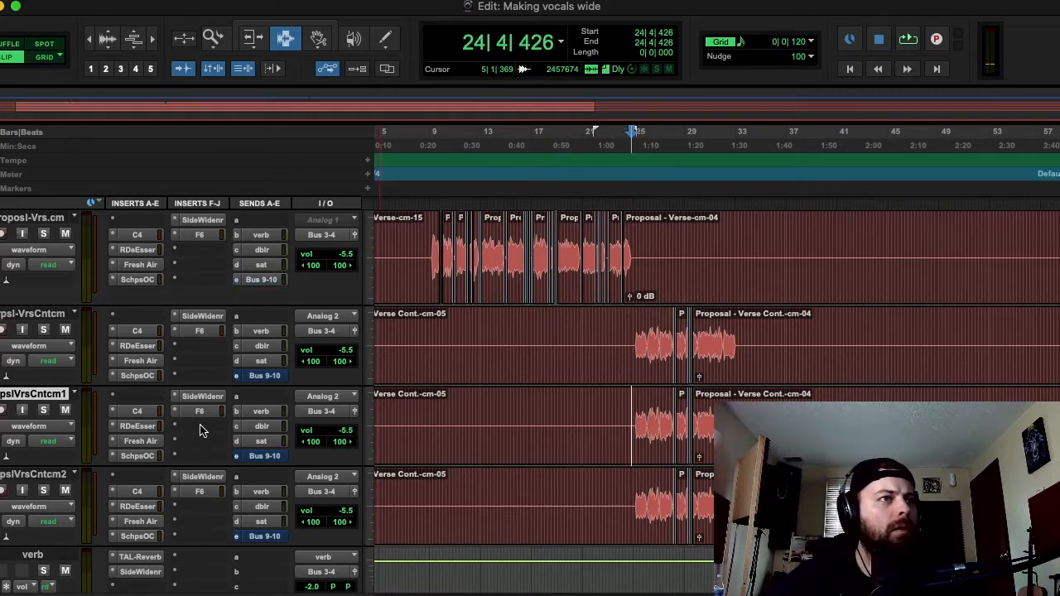
pyautogui.click(200, 428)
pyautogui.moveTo(409, 428)
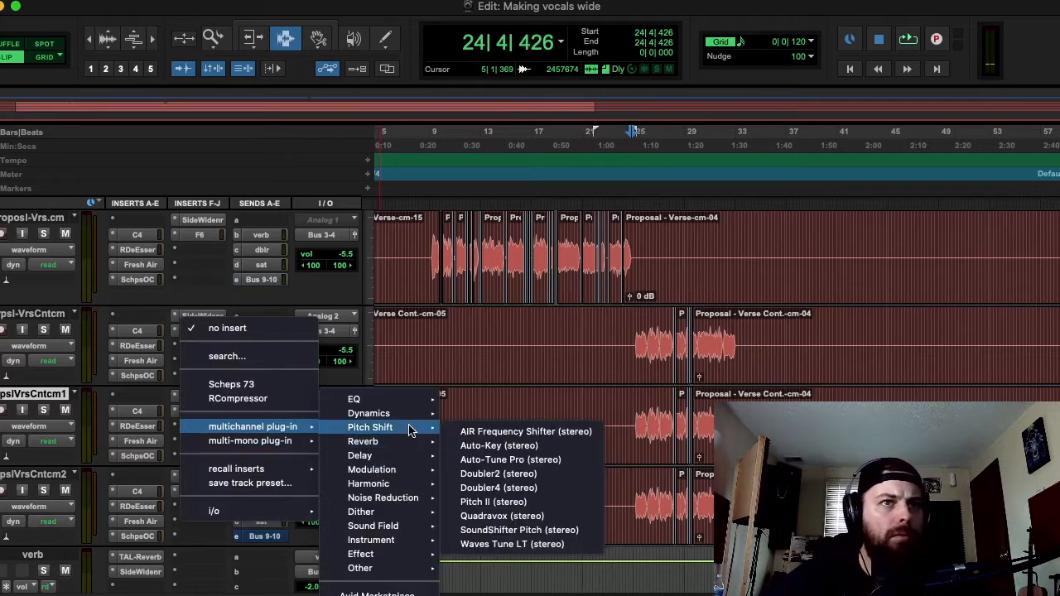
pyautogui.click(549, 460)
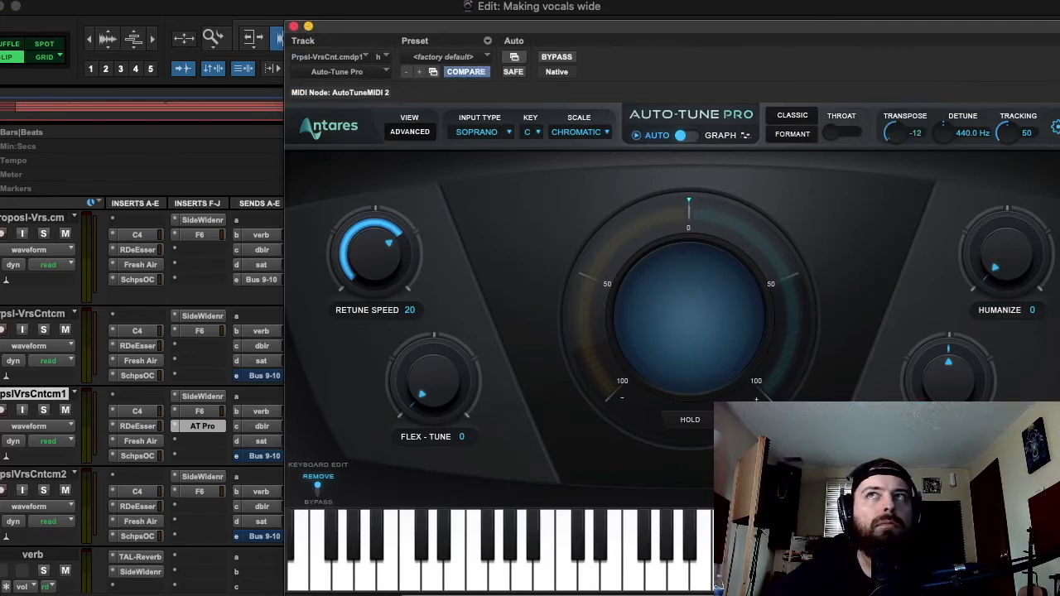
# Enable low latency and set detune to 437.5 Hz in Auto-Tune Pro, and copy the plug-in to the second duplicate track.
pyautogui.click(1054, 126)
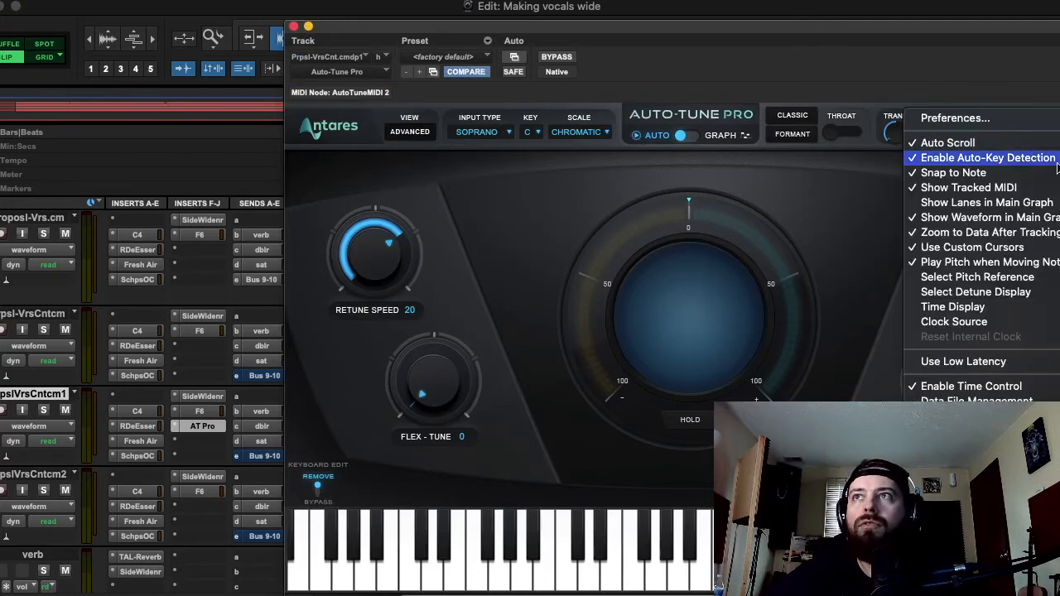
pyautogui.click(993, 362)
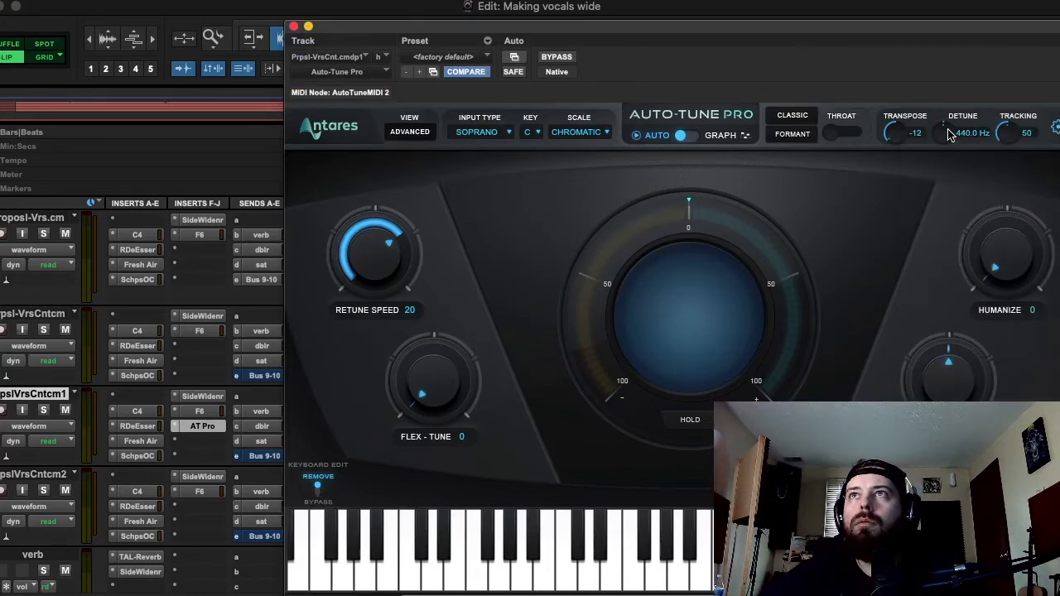
pyautogui.moveTo(946, 133); pyautogui.dragTo(944, 135)
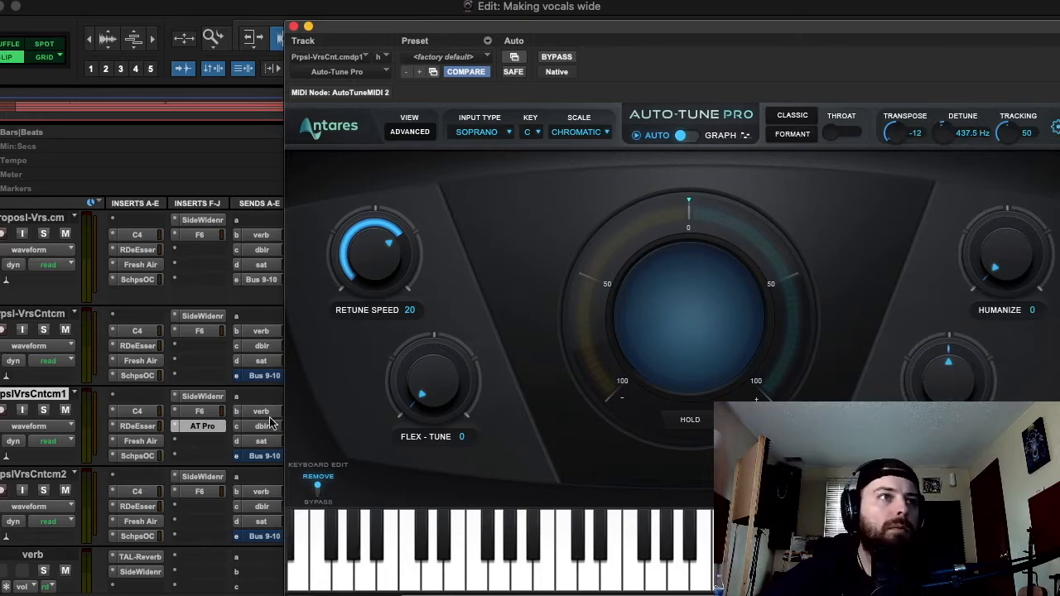
pyautogui.moveTo(196, 426); pyautogui.dragTo(199, 507)
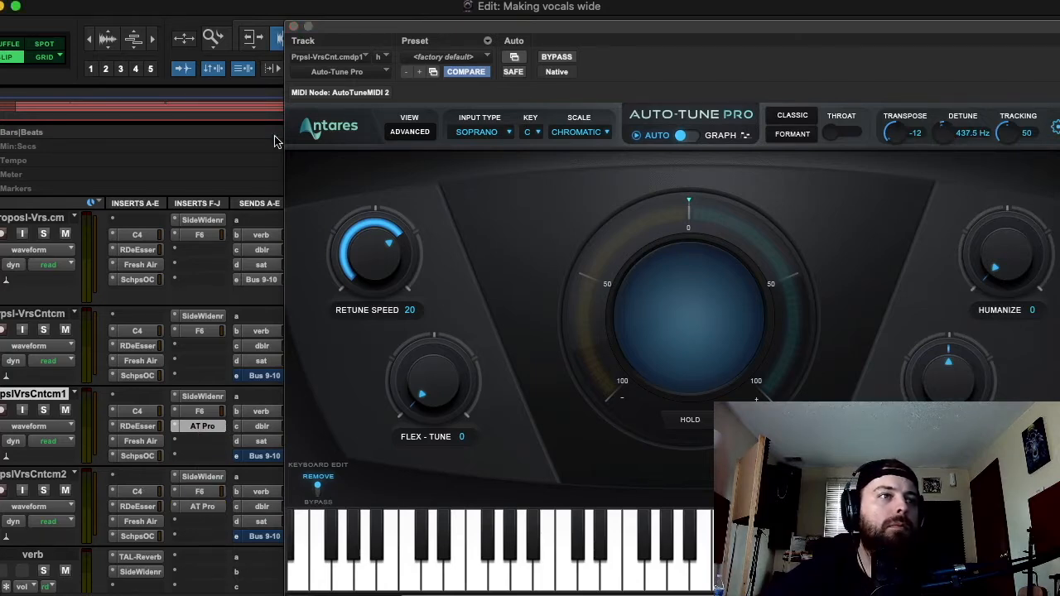
pyautogui.click(294, 26)
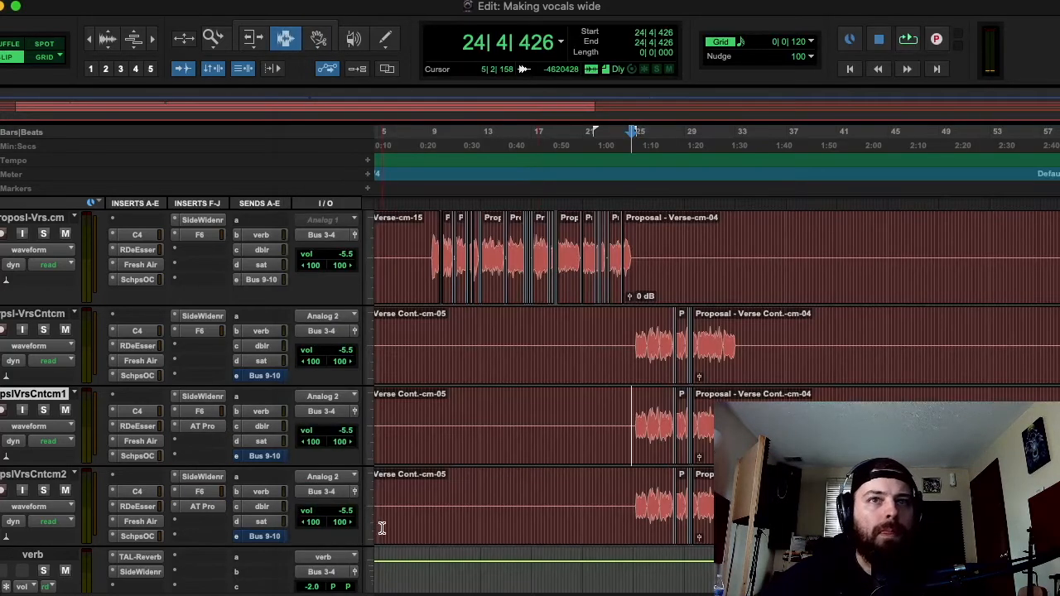
# Select the vocal clips on both duplicate tracks, and rename the tracks bgv L and bgv R.
pyautogui.moveTo(627, 410); pyautogui.dragTo(741, 503)
pyautogui.moveTo(750, 426); pyautogui.dragTo(631, 504)
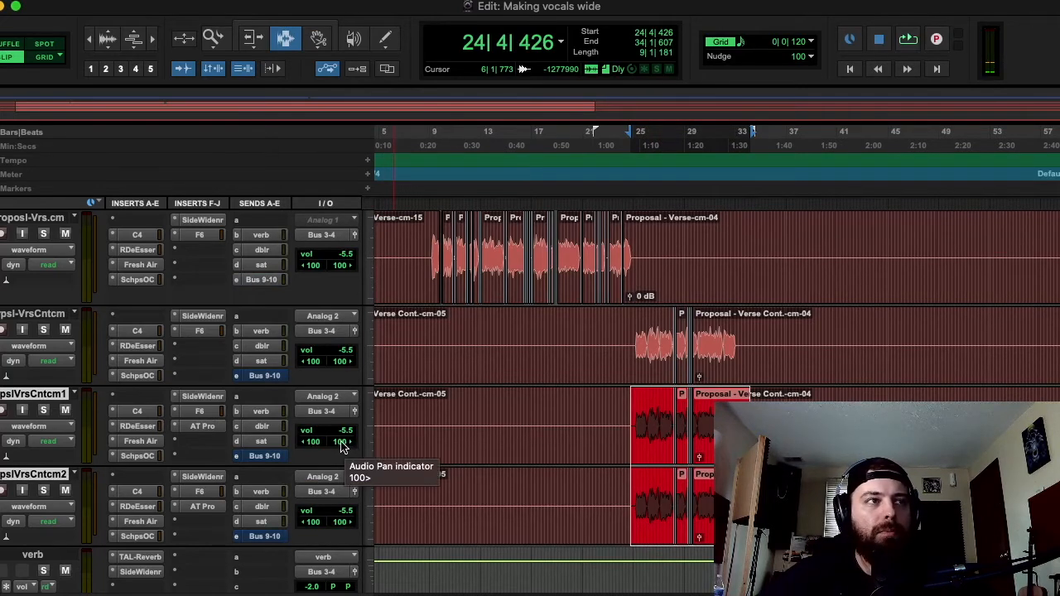
pyautogui.doubleClick(30, 396)
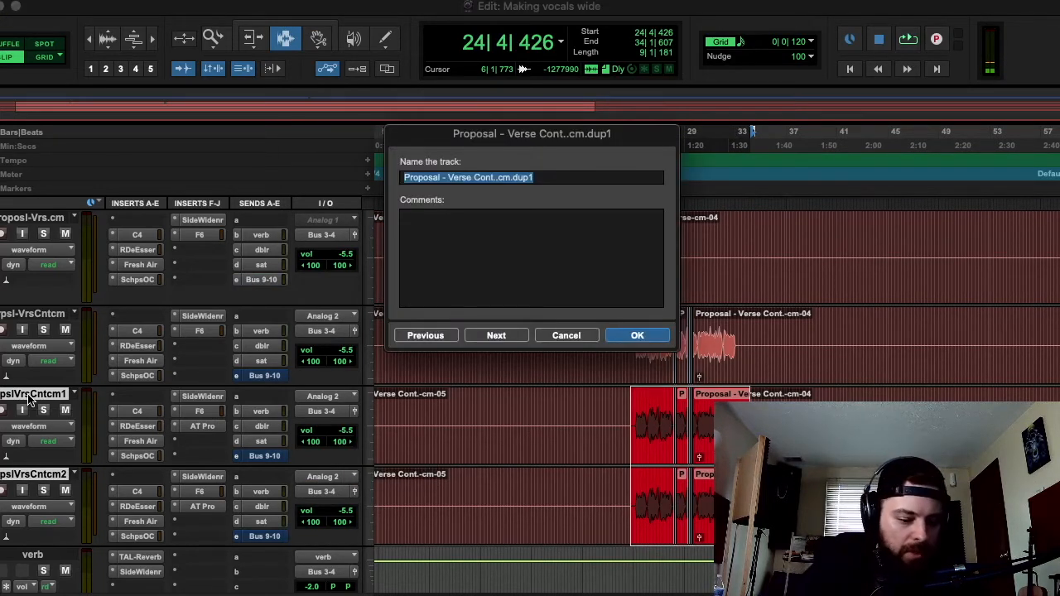
pyautogui.write('bgv L')
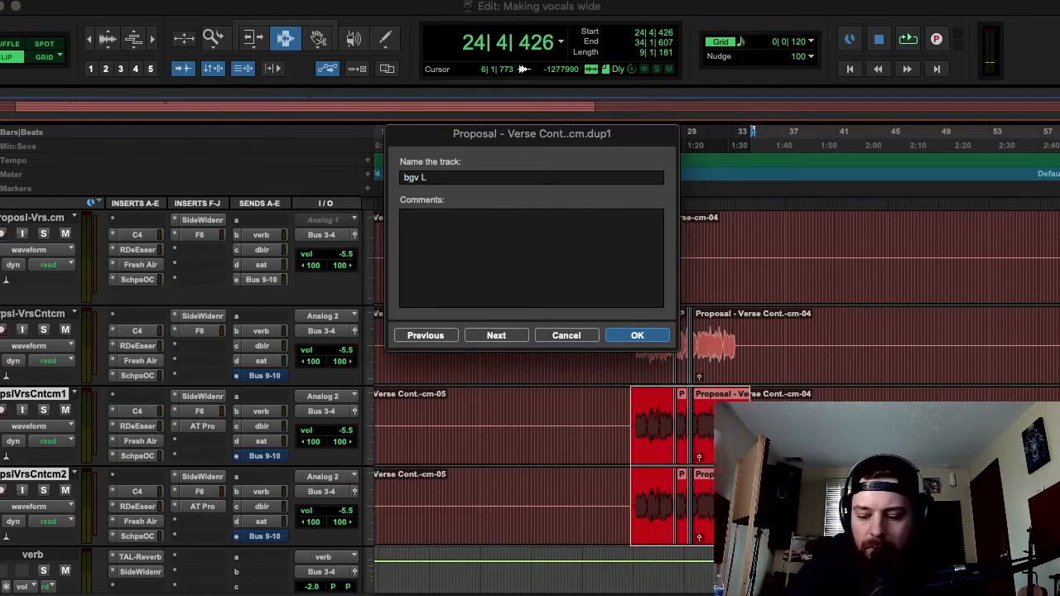
pyautogui.press('super+Right')
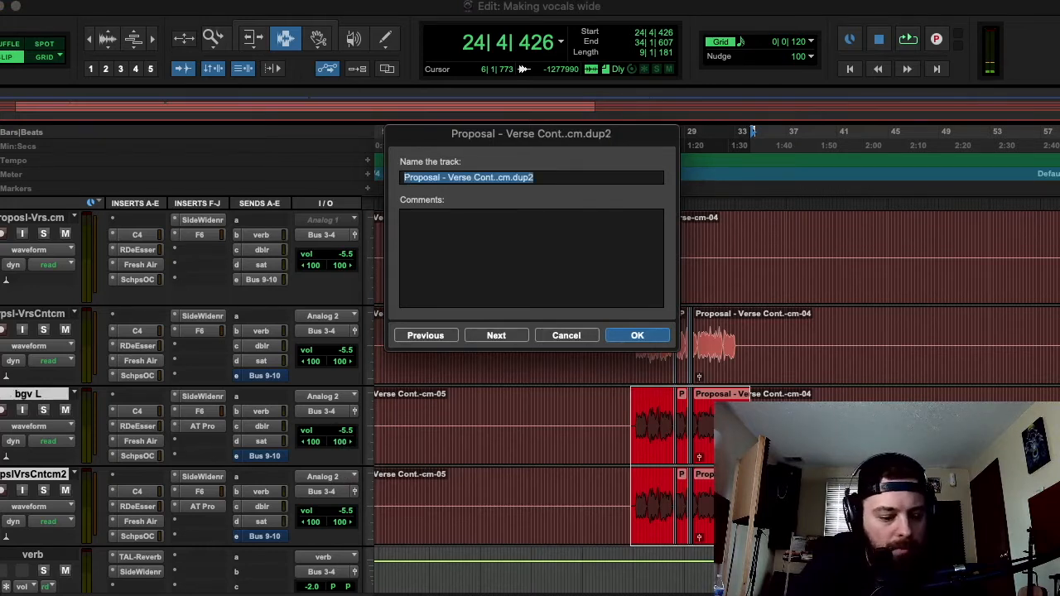
pyautogui.write('bgv R')
pyautogui.press('Return')
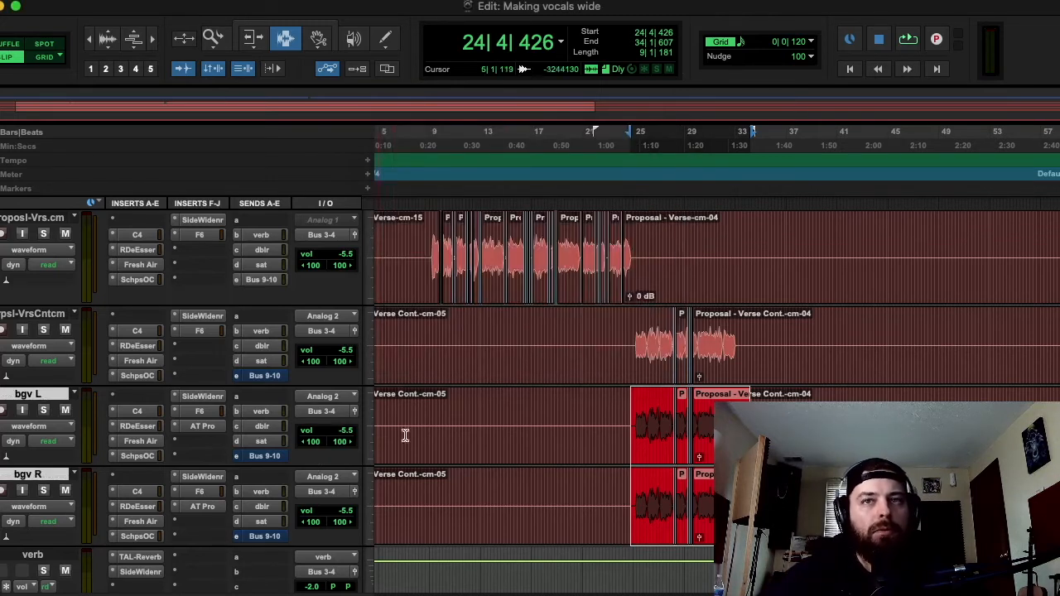
# Pan both channels of bgv L fully left and of bgv R fully right, and place playback at the verse continuation's start.
pyautogui.click(263, 442)
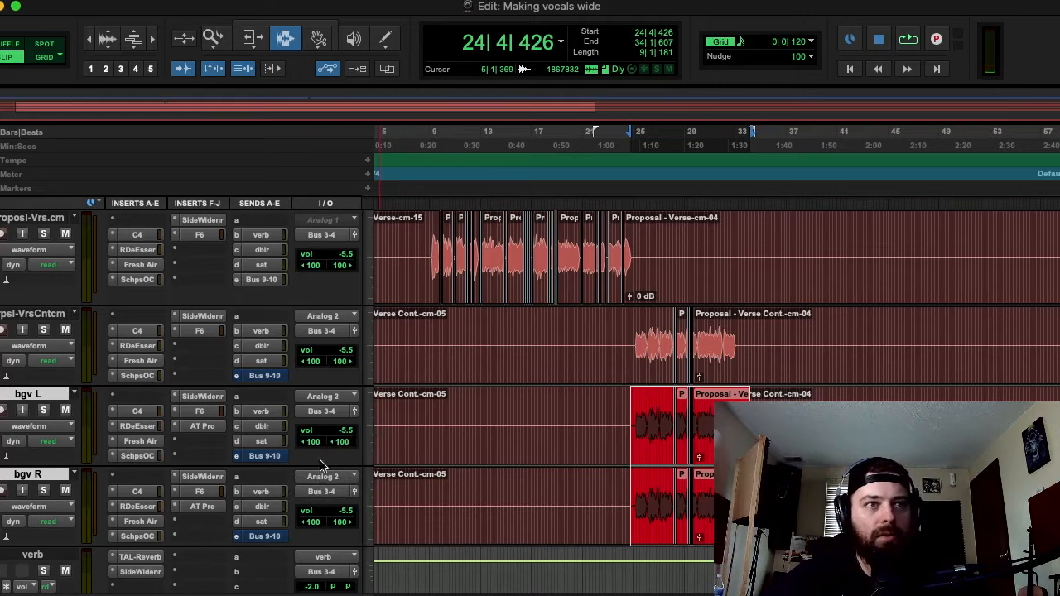
pyautogui.moveTo(328, 522); pyautogui.dragTo(397, 527)
pyautogui.click(636, 409)
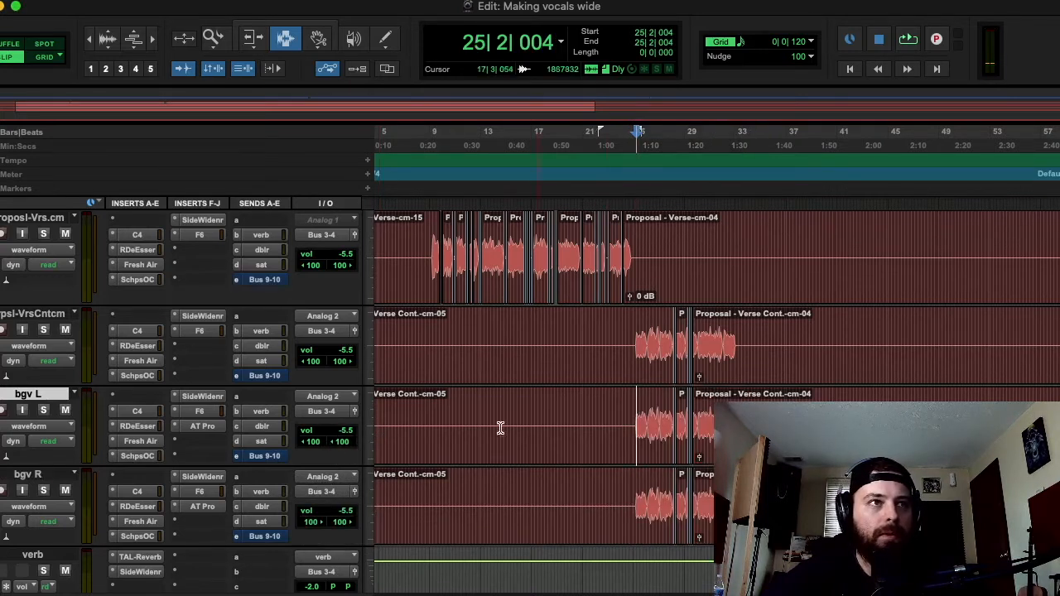
# Insert a stereo REQ 4 equalizer on bgv L and copy it to bgv R.
pyautogui.click(198, 442)
pyautogui.moveTo(198, 444)
pyautogui.moveTo(356, 400)
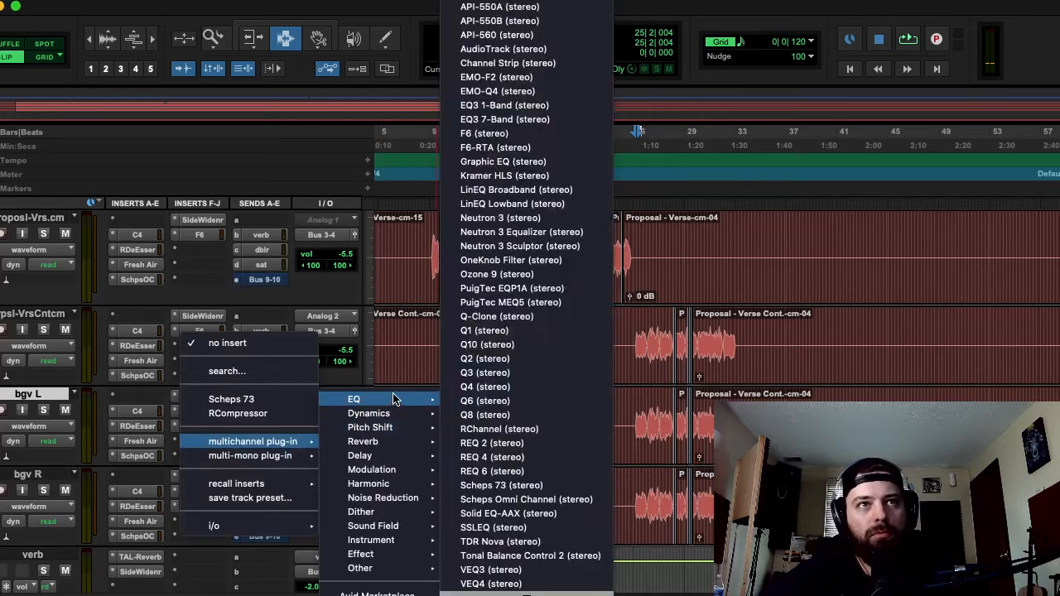
pyautogui.click(515, 456)
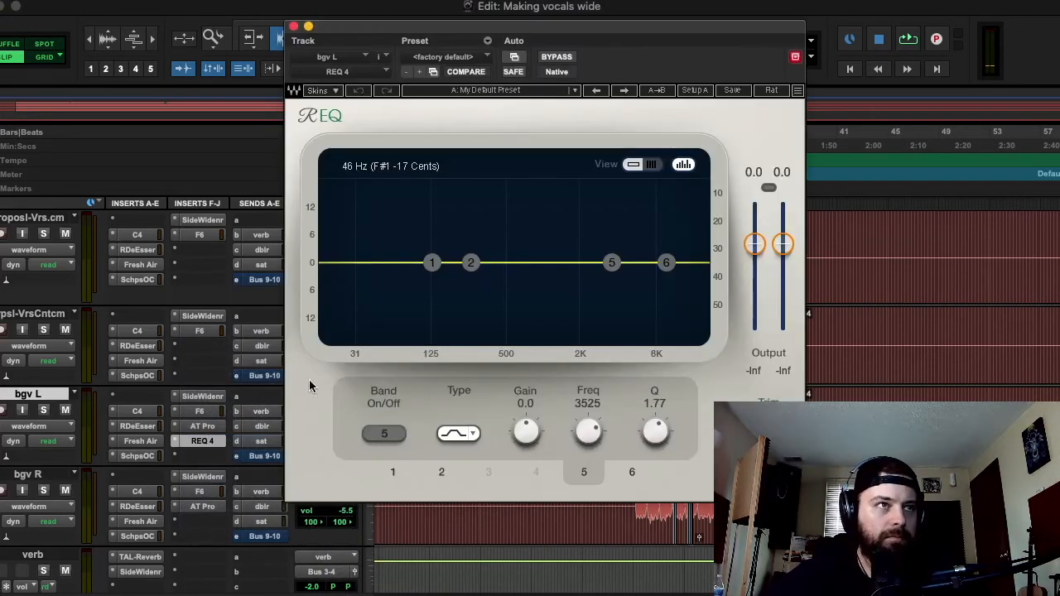
pyautogui.click(207, 524)
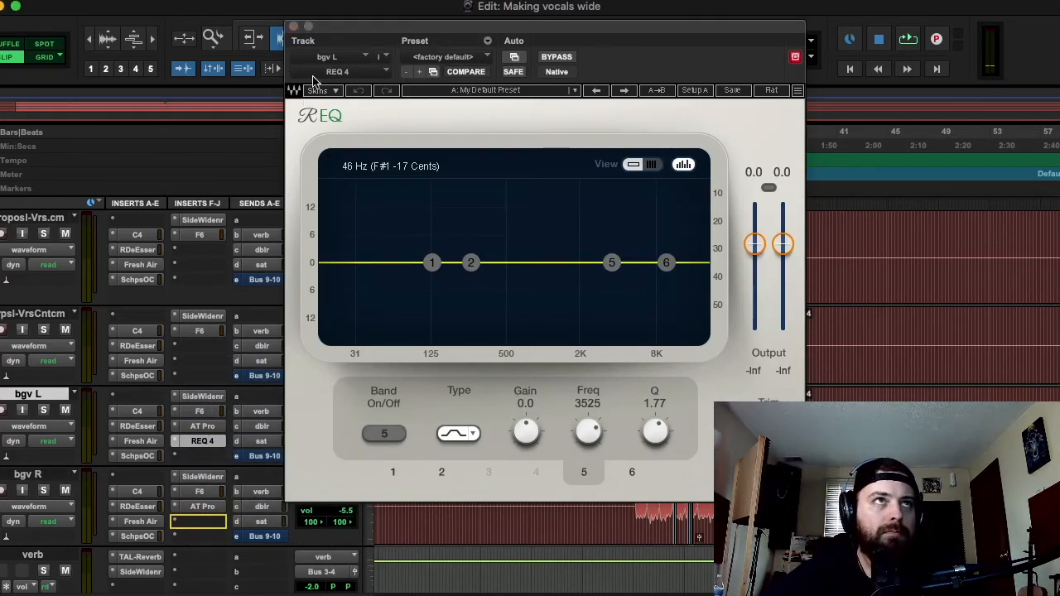
pyautogui.click(293, 27)
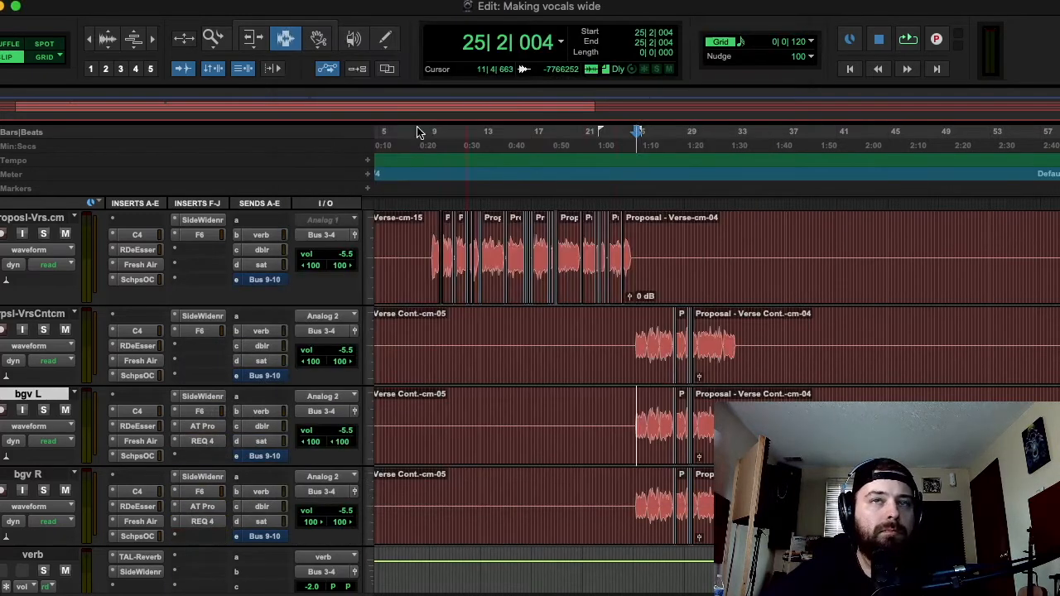
# Lower bgv L to about -18.5 dB and bgv R to -17.9 dB in the mixer while playing the verse continuation.
pyautogui.click(634, 336)
pyautogui.press('space')
pyautogui.press('super+equal')
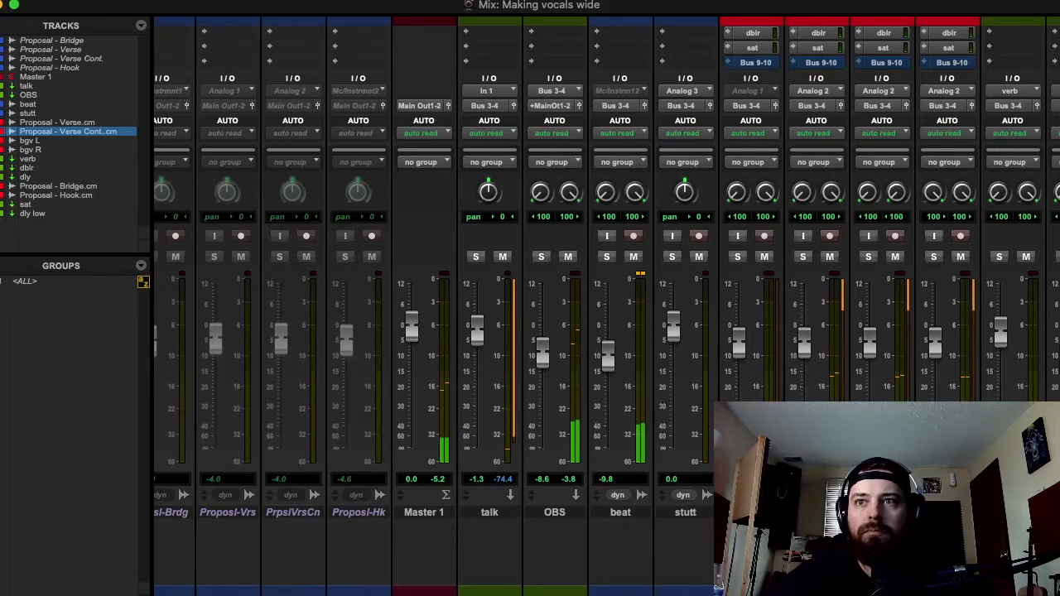
pyautogui.hscroll(3, 606, 307)
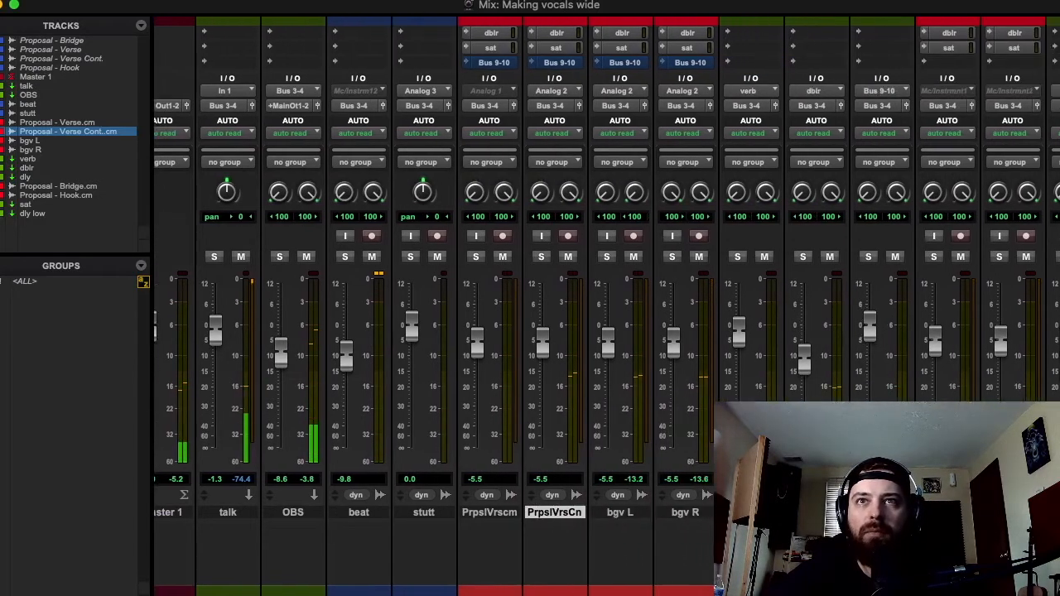
pyautogui.moveTo(677, 342); pyautogui.dragTo(678, 359)
pyautogui.moveTo(610, 338); pyautogui.dragTo(612, 365)
pyautogui.moveTo(679, 363); pyautogui.dragTo(678, 387)
pyautogui.moveTo(610, 372); pyautogui.dragTo(609, 386)
pyautogui.moveTo(679, 389); pyautogui.dragTo(679, 384)
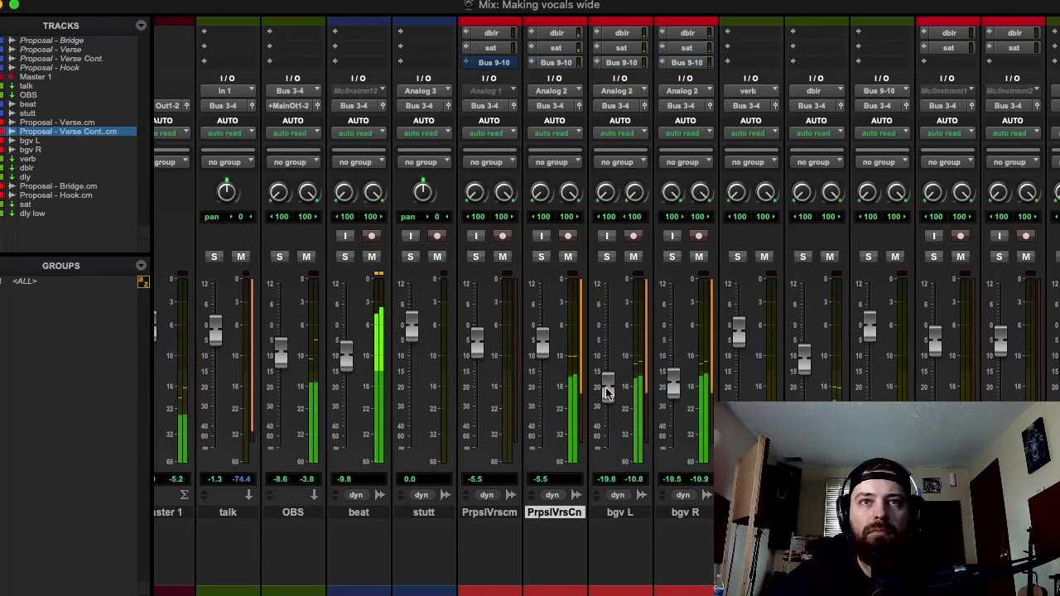
pyautogui.moveTo(610, 388); pyautogui.dragTo(610, 384)
pyautogui.moveTo(675, 388); pyautogui.dragTo(672, 379)
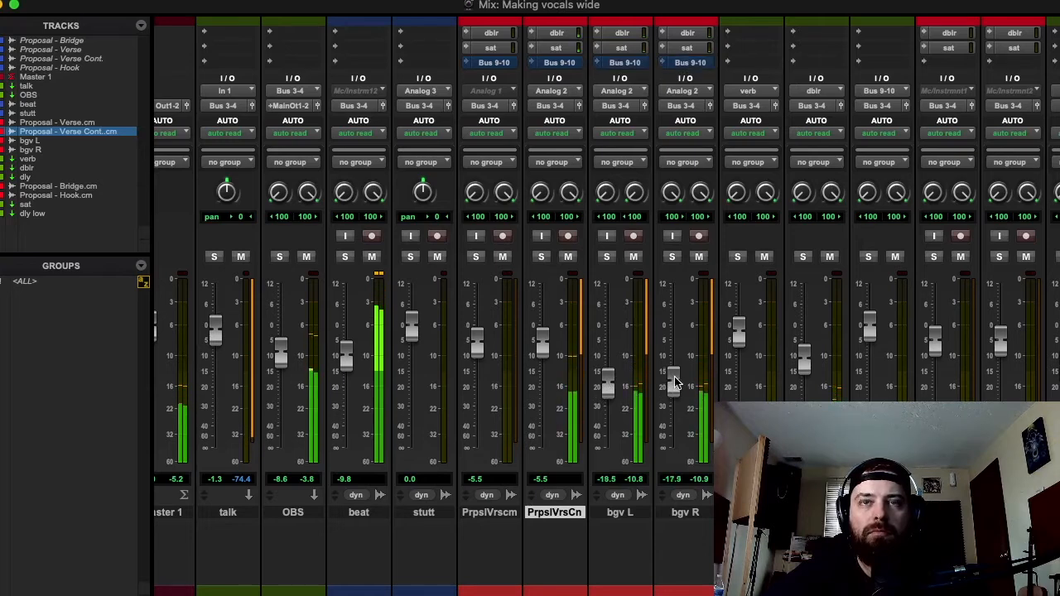
# Make band 1 of the REQ 4 on bgv L a high-pass filter at 156 Hz.
pyautogui.scroll(5, 617, 228)
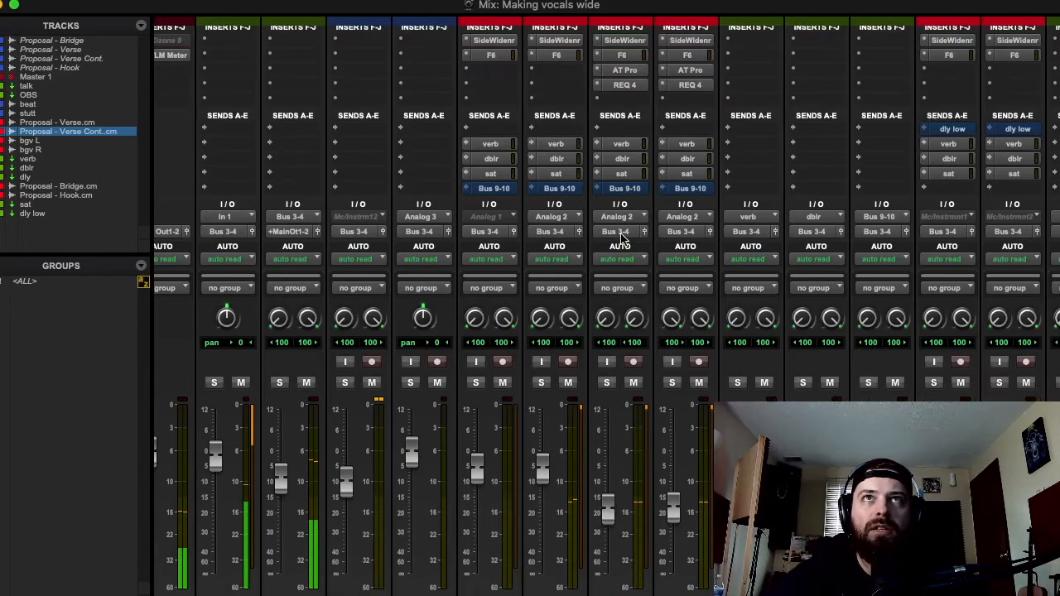
pyautogui.click(632, 87)
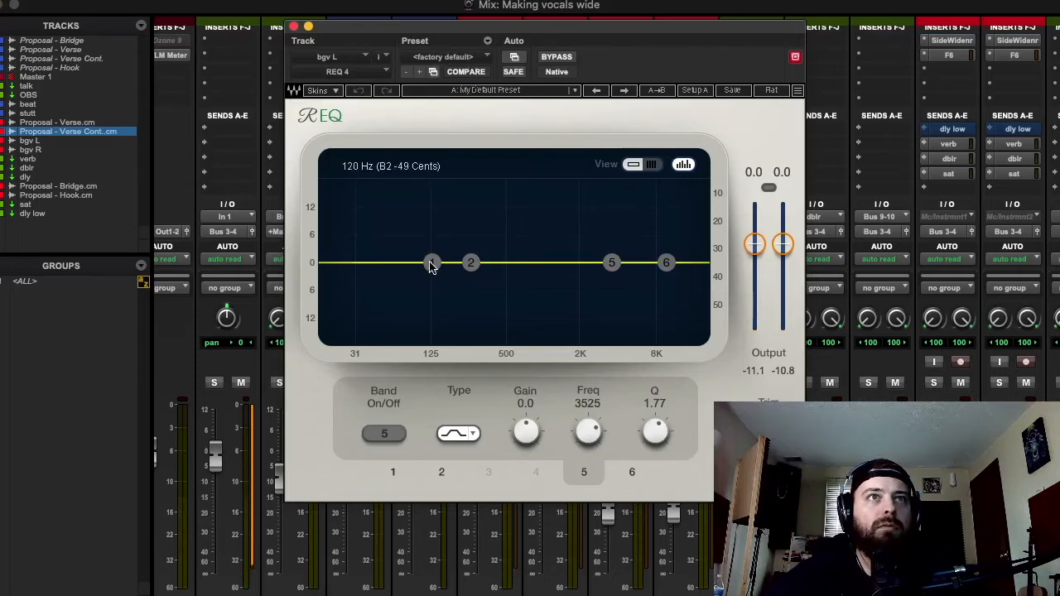
pyautogui.moveTo(431, 263); pyautogui.dragTo(428, 275)
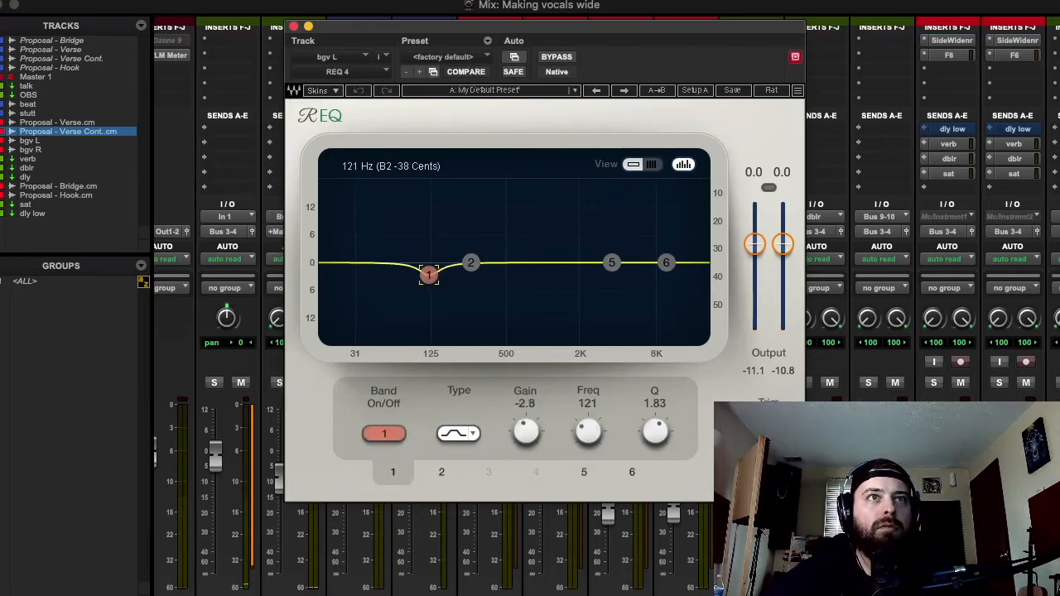
pyautogui.click(465, 439)
pyautogui.click(466, 440)
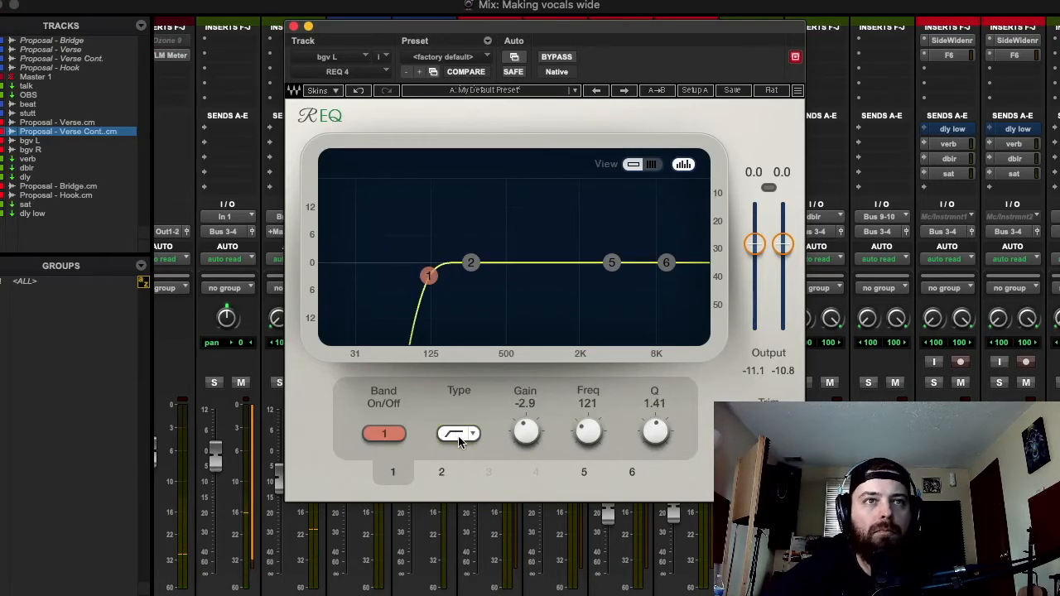
pyautogui.moveTo(428, 274); pyautogui.dragTo(443, 276)
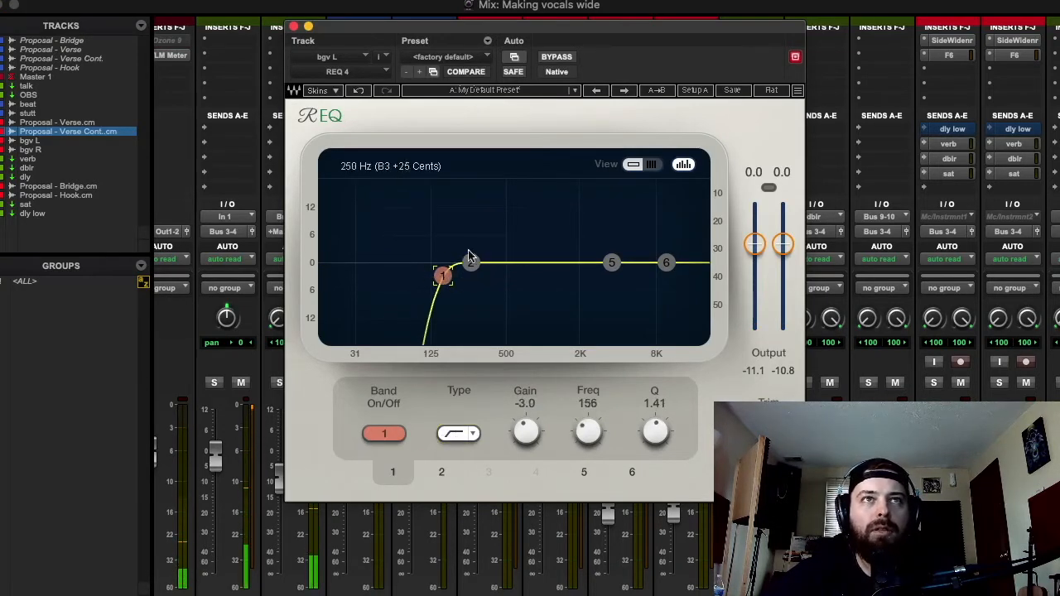
# Boost band 5 by 10.4 dB at 1355 Hz with Q 0.50, and raise band 6 near 8 kHz by about 6 dB.
pyautogui.moveTo(611, 264); pyautogui.dragTo(556, 234)
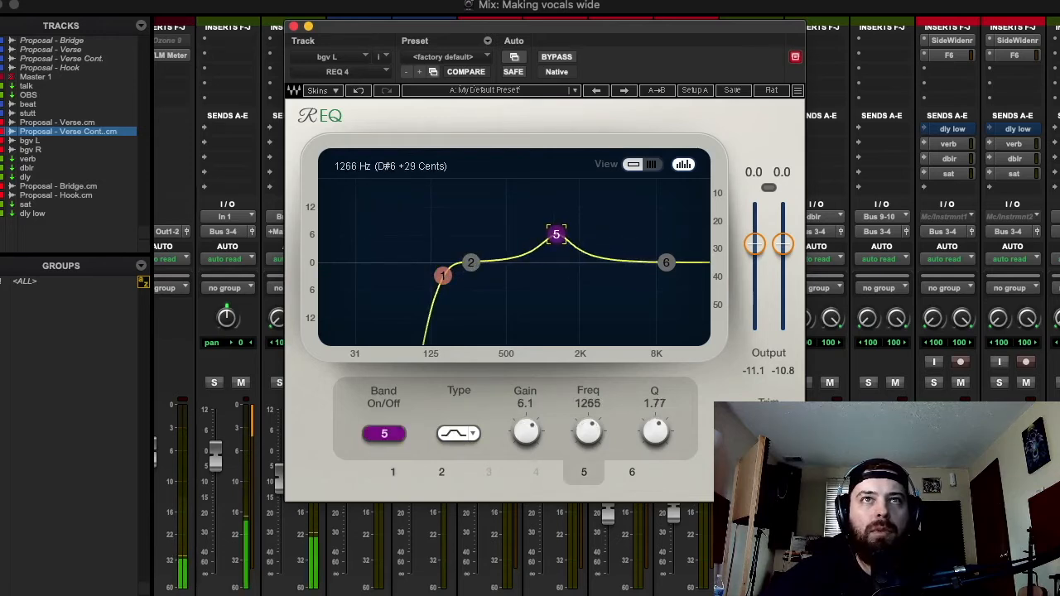
pyautogui.moveTo(667, 263); pyautogui.dragTo(657, 232)
pyautogui.moveTo(555, 234)
pyautogui.mouseDown()
pyautogui.moveTo(572, 199)
pyautogui.moveTo(559, 215)
pyautogui.mouseUp()
pyautogui.moveTo(655, 431); pyautogui.dragTo(655, 459)
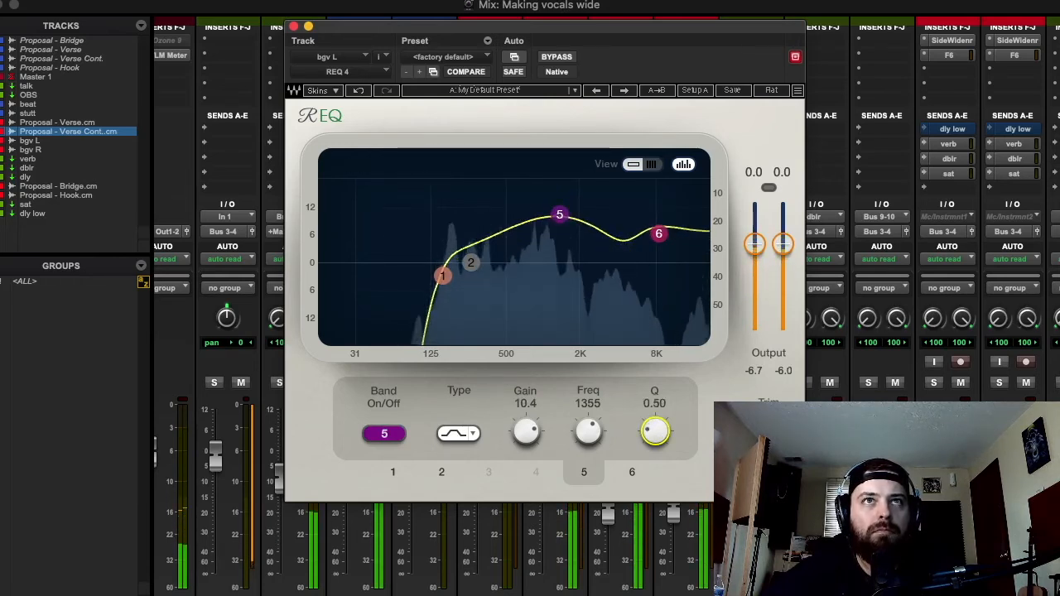
# Lower the REQ 4 output on bgv L to -2.9 dB and place the bgv L and bgv R equalizer windows side by side.
pyautogui.moveTo(787, 239); pyautogui.dragTo(787, 255)
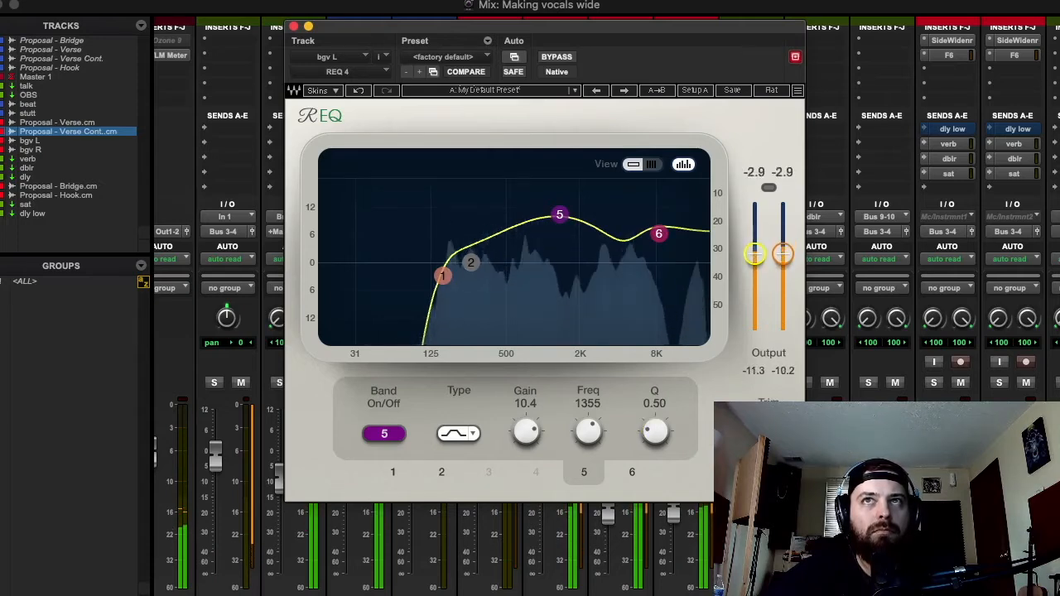
pyautogui.click(294, 27)
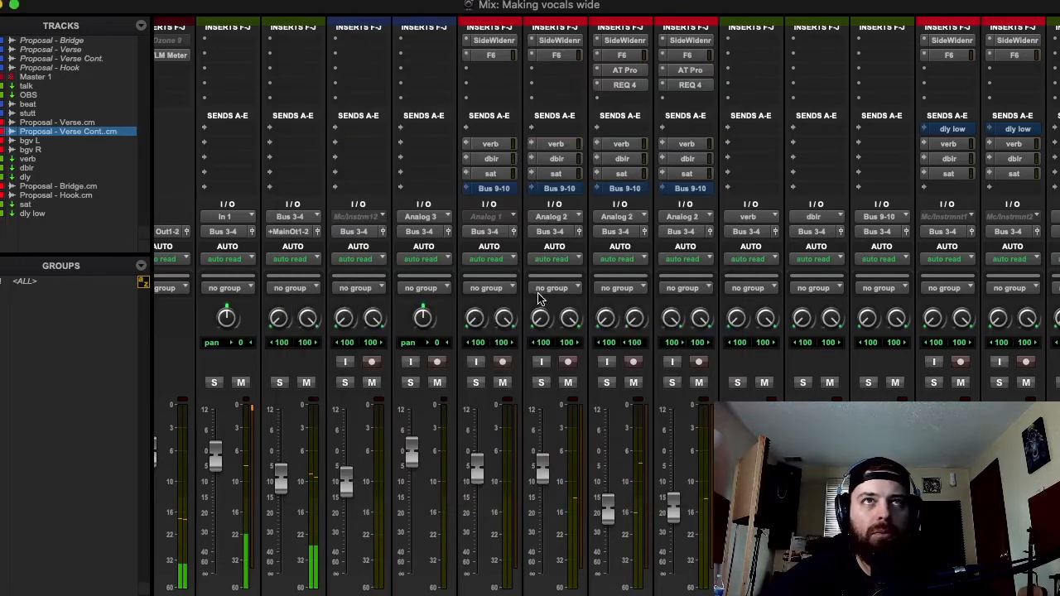
pyautogui.click(627, 86)
pyautogui.moveTo(770, 37); pyautogui.dragTo(493, 36)
pyautogui.click(515, 62)
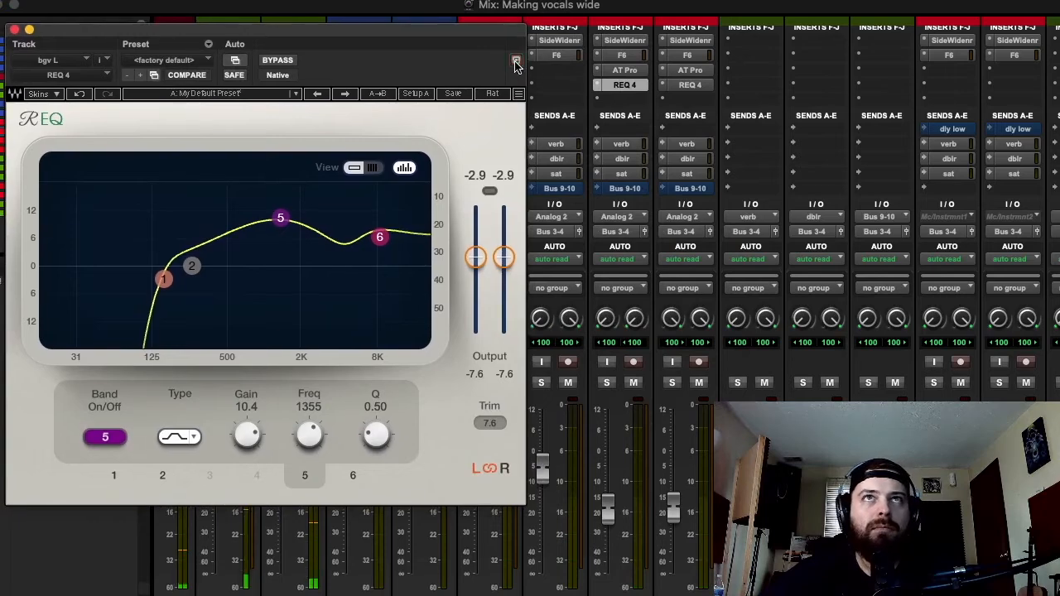
pyautogui.click(690, 85)
pyautogui.moveTo(334, 23); pyautogui.dragTo(864, 25)
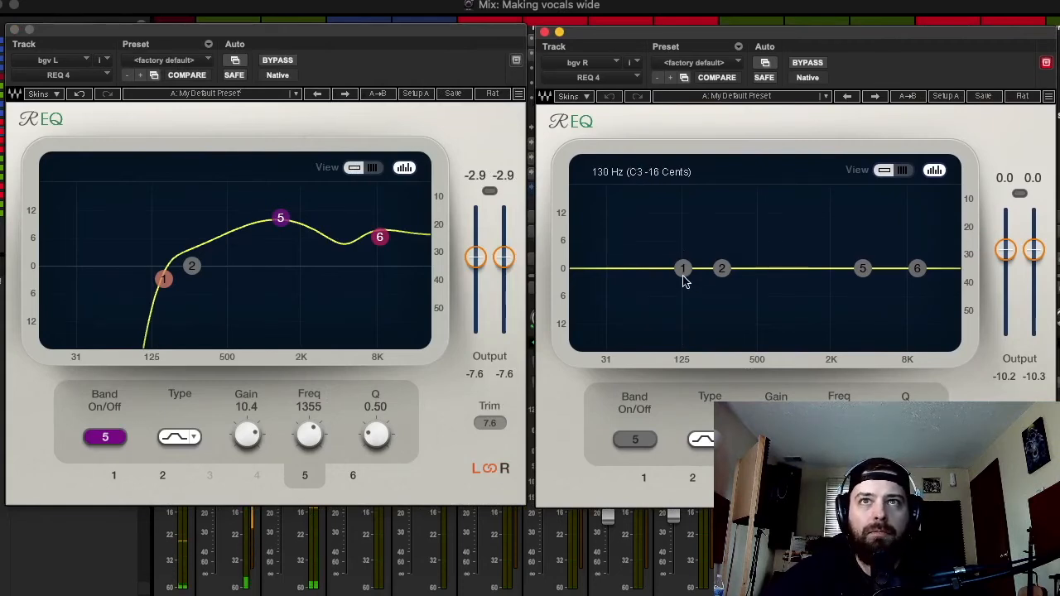
# On the bgv R REQ 4, make band 1 a high-pass filter near 130 Hz and boost band 2 by about 6 dB.
pyautogui.click(682, 269)
pyautogui.click(706, 444)
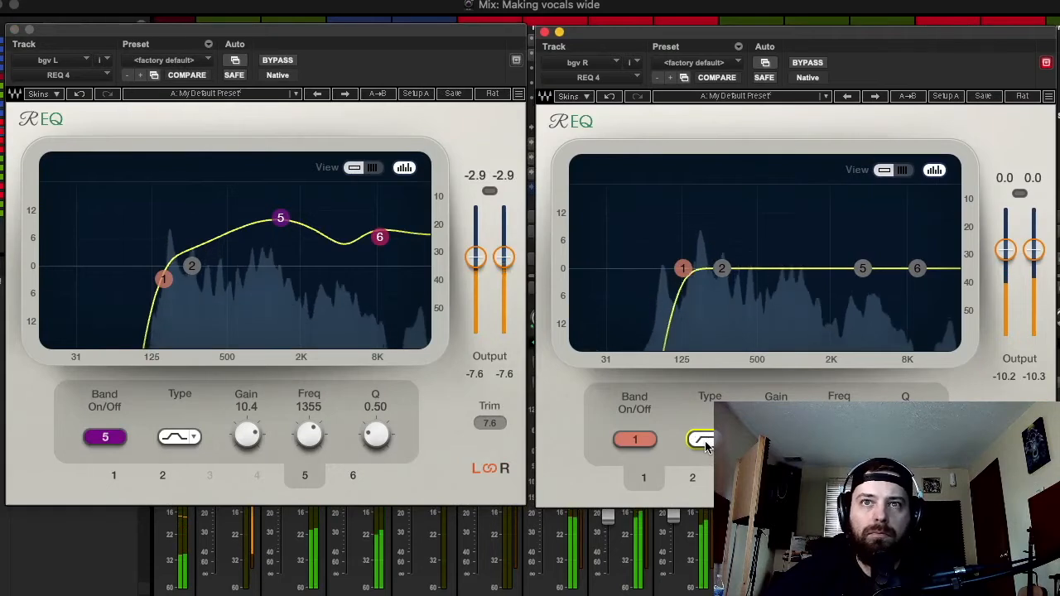
pyautogui.moveTo(725, 270); pyautogui.dragTo(723, 293)
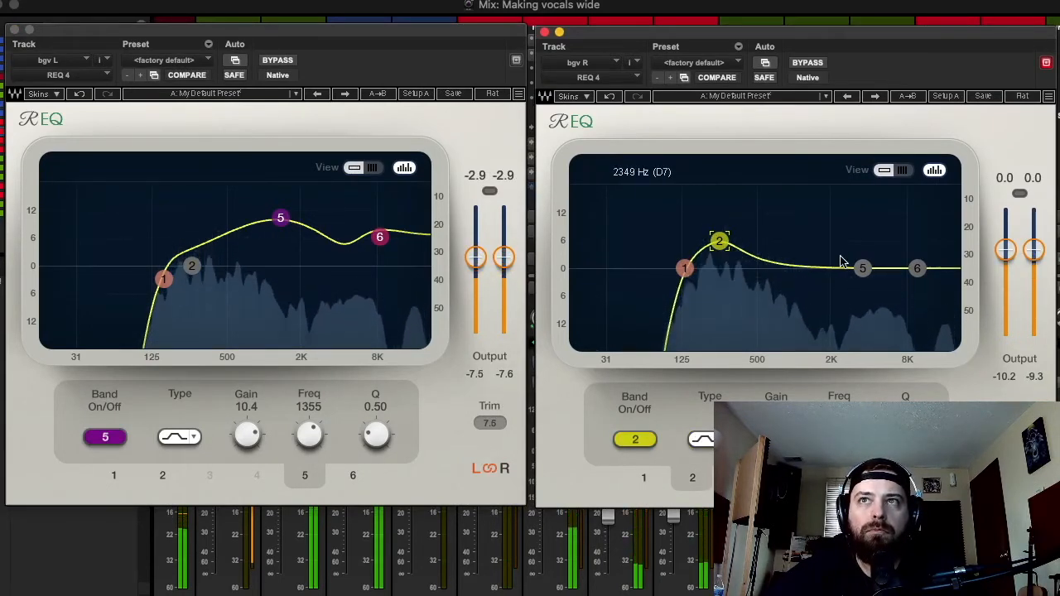
# Cut band 5 on bgv R by about 8 dB at 1081 Hz and raise the equalizer's output to 4.0 dB.
pyautogui.click(862, 268)
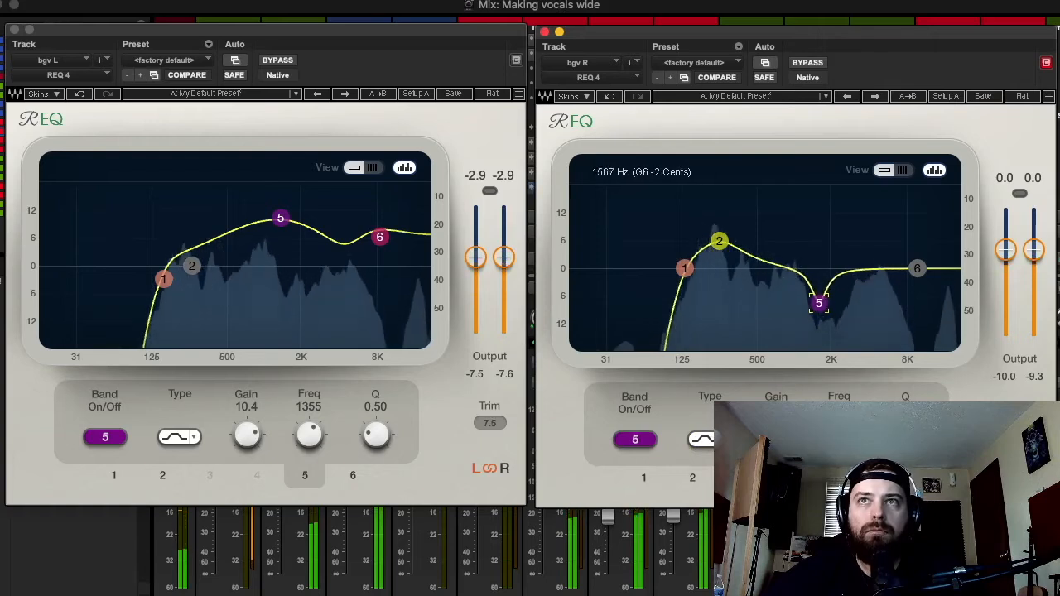
pyautogui.moveTo(804, 304); pyautogui.dragTo(796, 303)
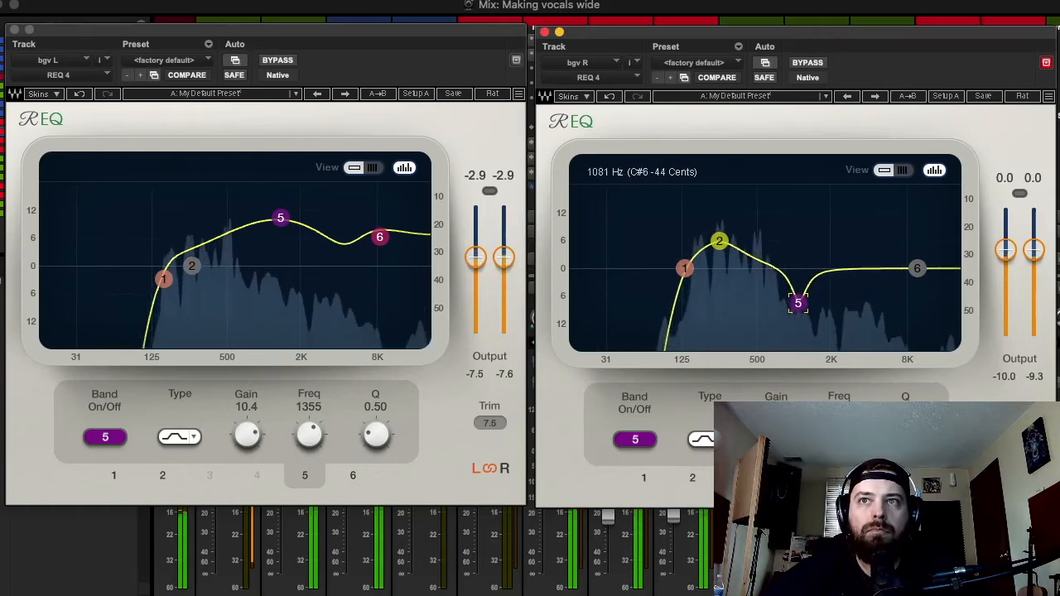
pyautogui.moveTo(1008, 249)
pyautogui.mouseDown()
pyautogui.moveTo(1006, 226)
pyautogui.moveTo(1005, 236)
pyautogui.mouseUp()
# Set band 2 on bgv R to about 2.5 dB at 301 Hz, and boost band 6 by 9.5 dB at 5020 Hz with Q 2.34.
pyautogui.moveTo(718, 241); pyautogui.dragTo(719, 256)
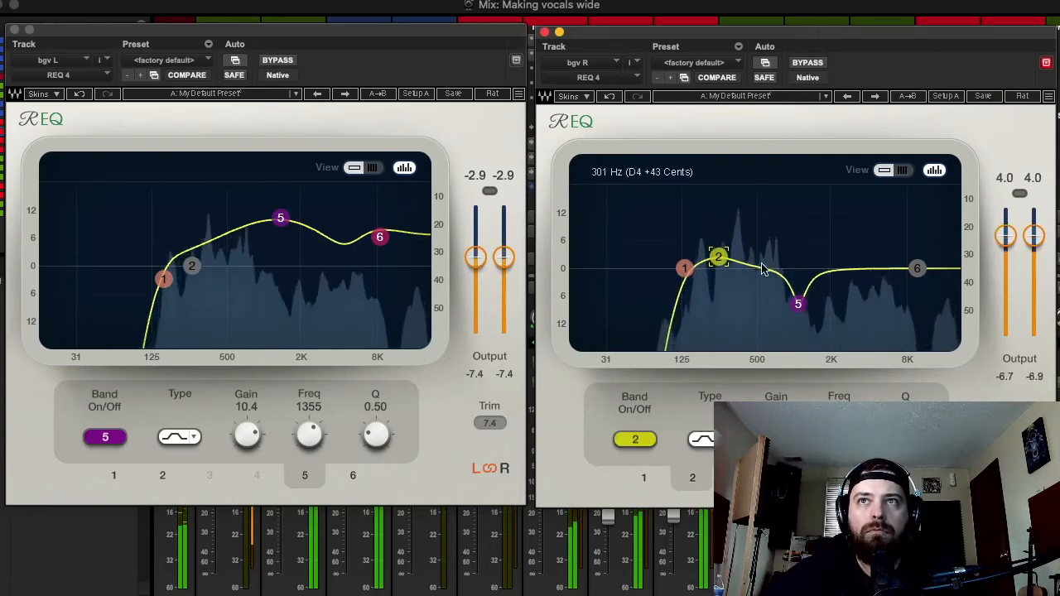
pyautogui.moveTo(918, 270); pyautogui.dragTo(913, 267)
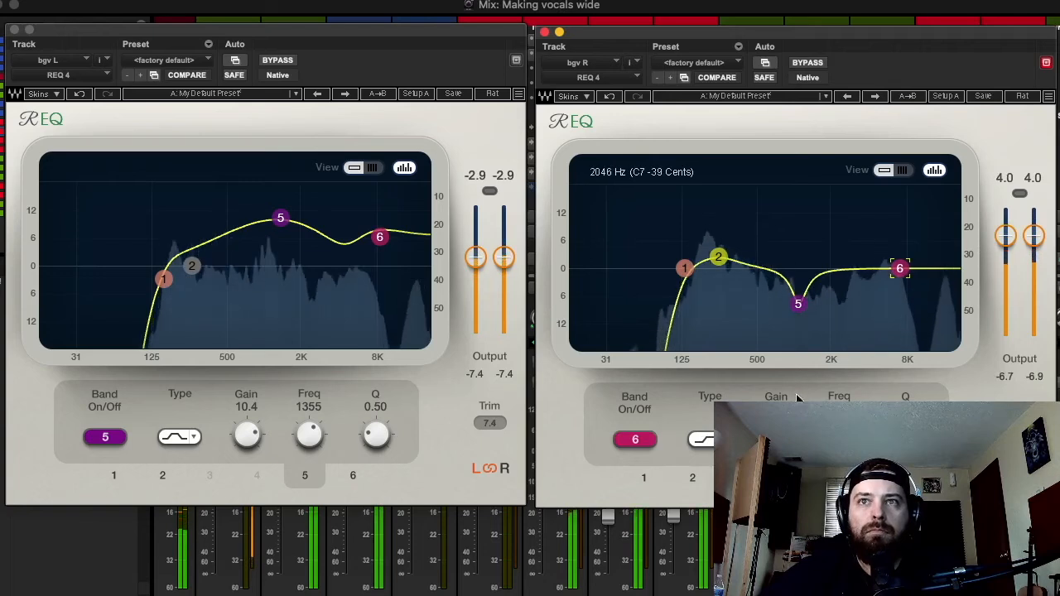
pyautogui.moveTo(900, 267); pyautogui.dragTo(895, 252)
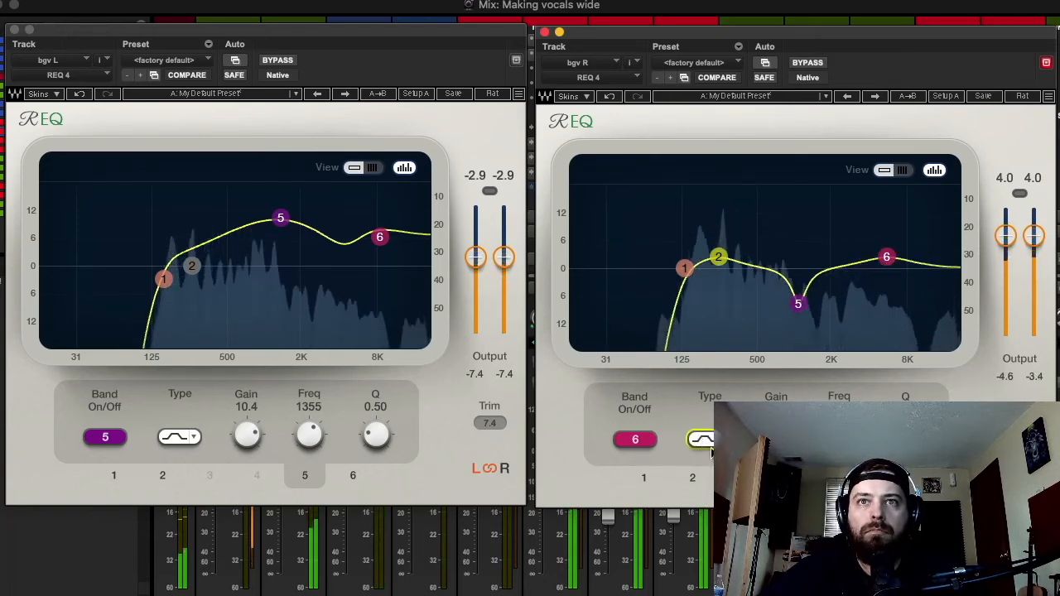
pyautogui.moveTo(885, 260); pyautogui.dragTo(895, 248)
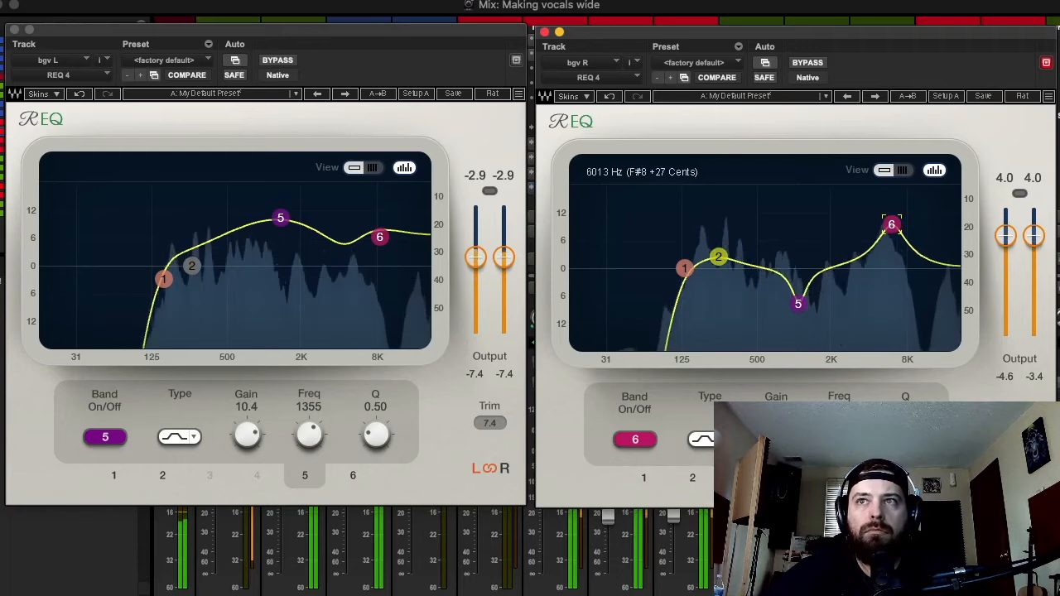
pyautogui.moveTo(891, 224); pyautogui.dragTo(887, 224)
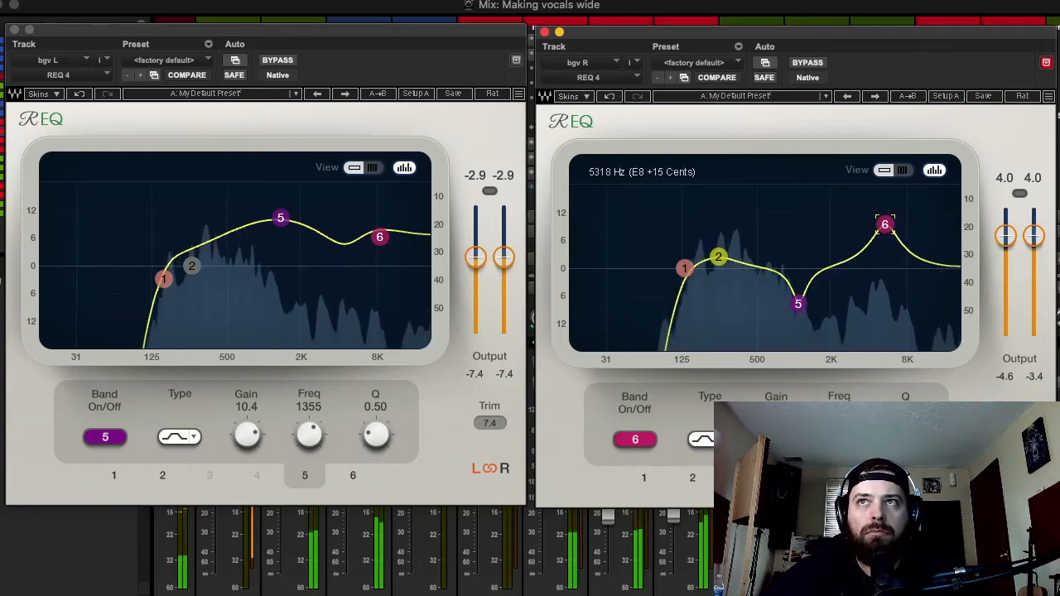
pyautogui.moveTo(886, 221); pyautogui.dragTo(882, 222)
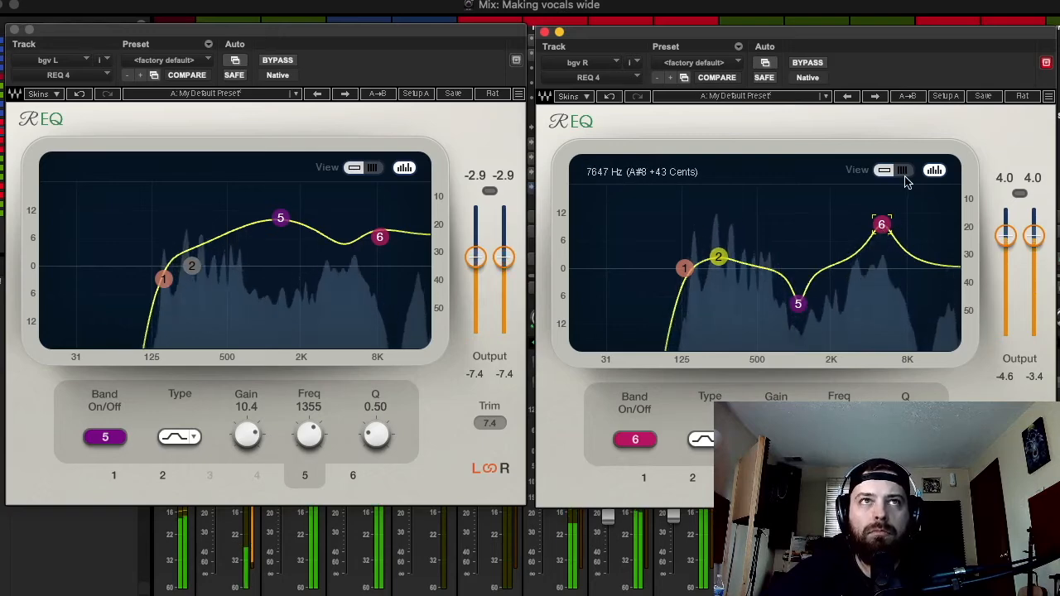
pyautogui.click(15, 31)
pyautogui.click(544, 31)
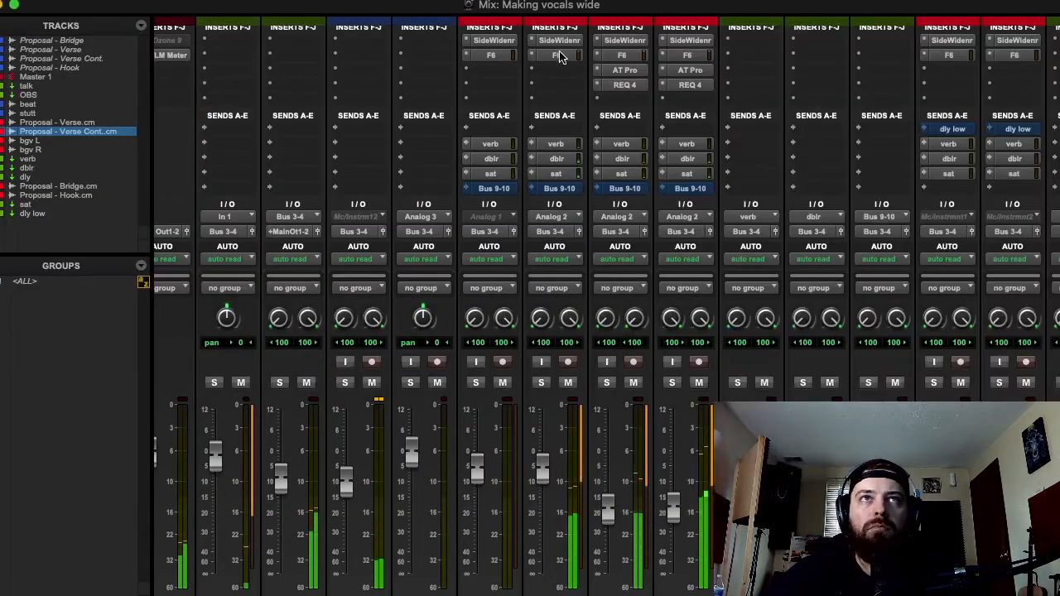
# Compare the REQ 4 curves of bgv L and bgv R by switching between the two equalizers.
pyautogui.click(625, 85)
pyautogui.moveTo(702, 39); pyautogui.dragTo(292, 117)
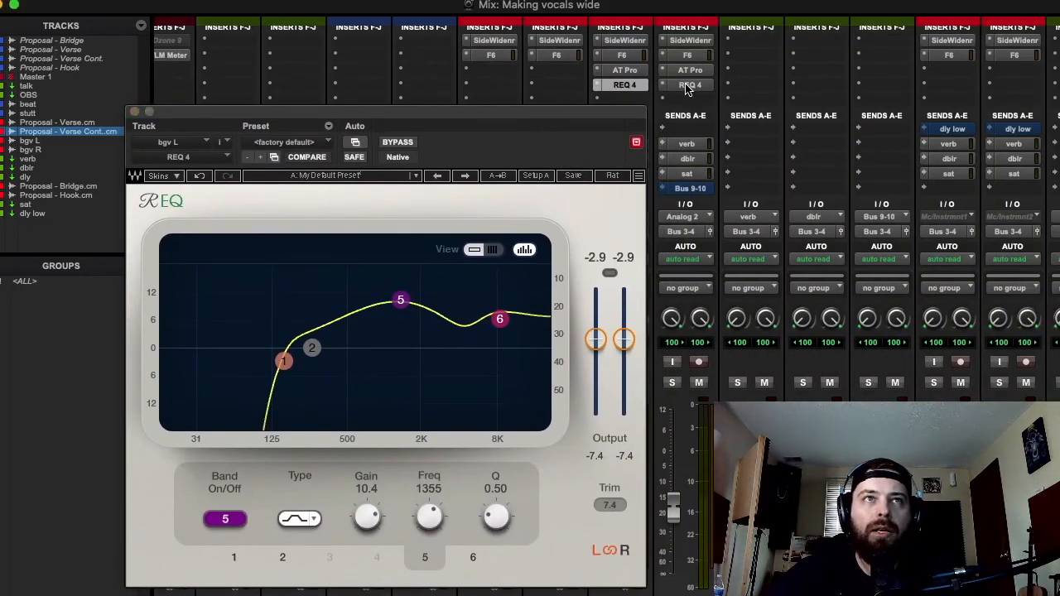
pyautogui.click(687, 85)
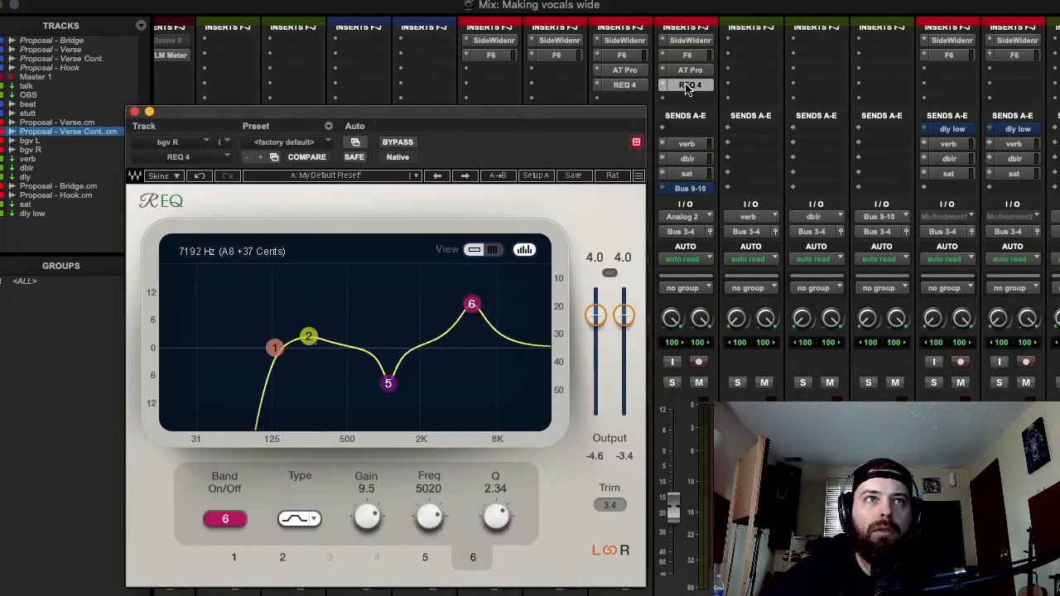
pyautogui.click(627, 85)
pyautogui.click(687, 86)
pyautogui.click(627, 85)
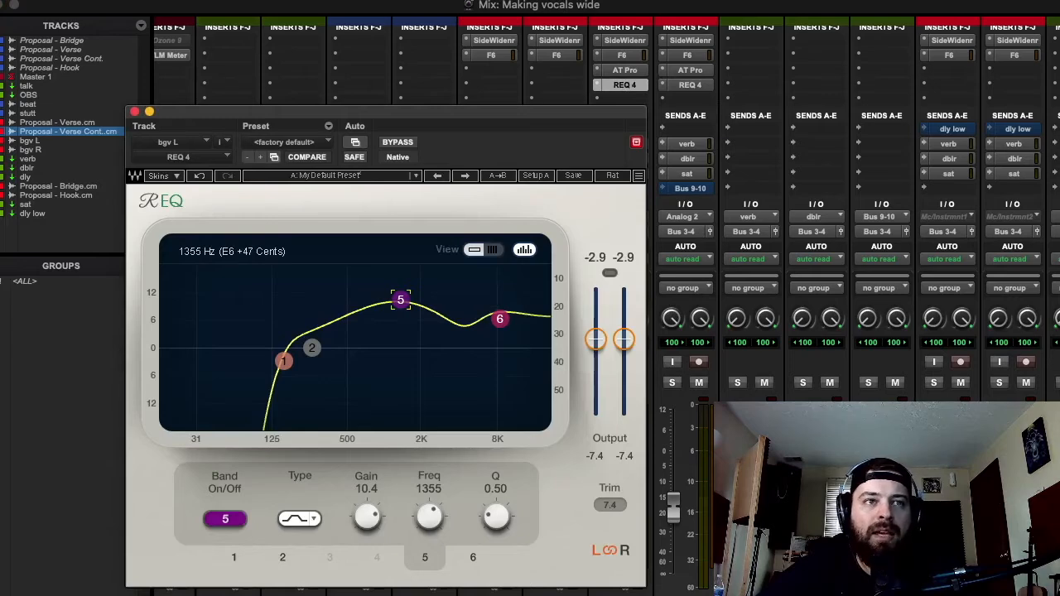
pyautogui.click(688, 85)
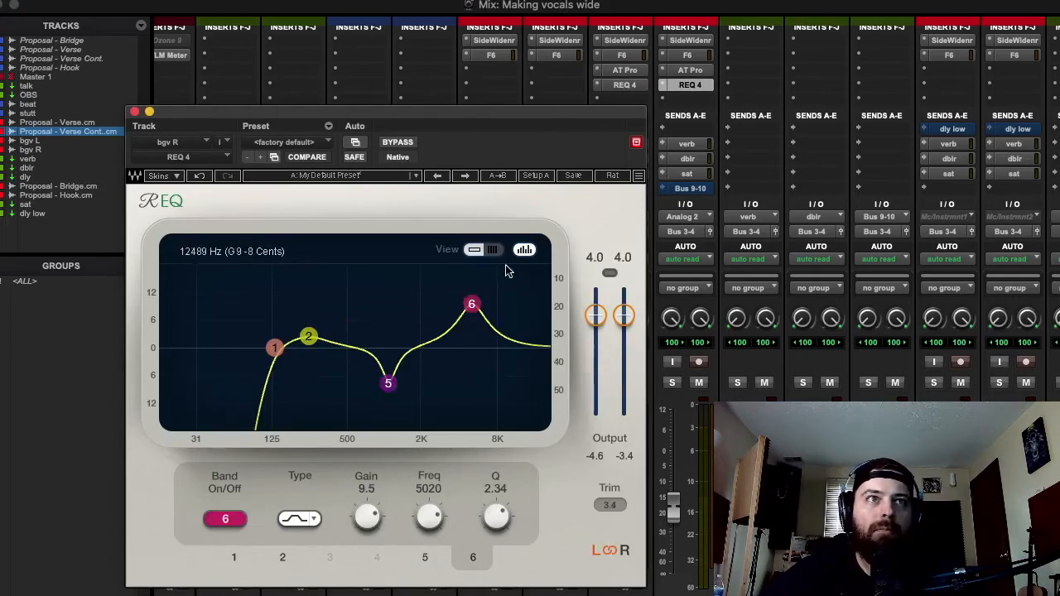
# Move band 5 of the REQ 4 on bgv R to 1113 Hz and close the equalizer window.
pyautogui.moveTo(388, 383); pyautogui.dragTo(390, 383)
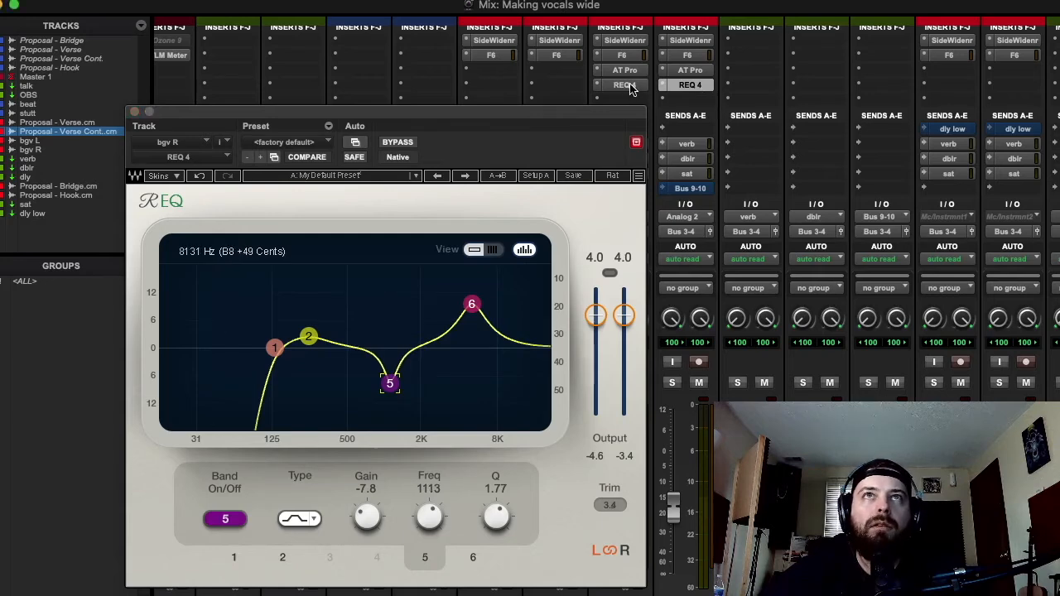
pyautogui.click(628, 86)
pyautogui.moveTo(627, 116); pyautogui.dragTo(577, 474)
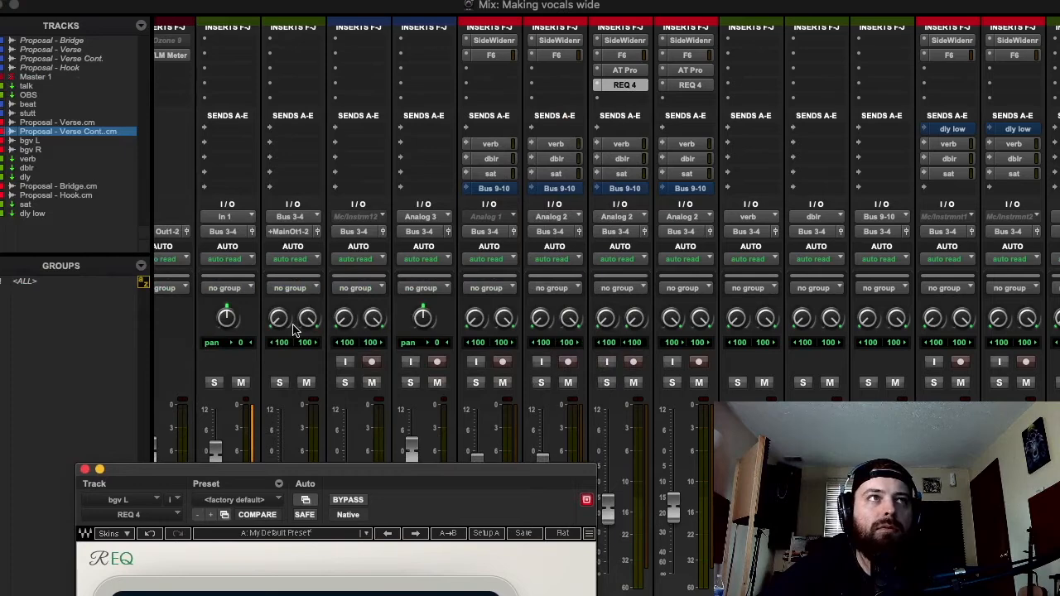
pyautogui.hscroll(-3, 291, 332)
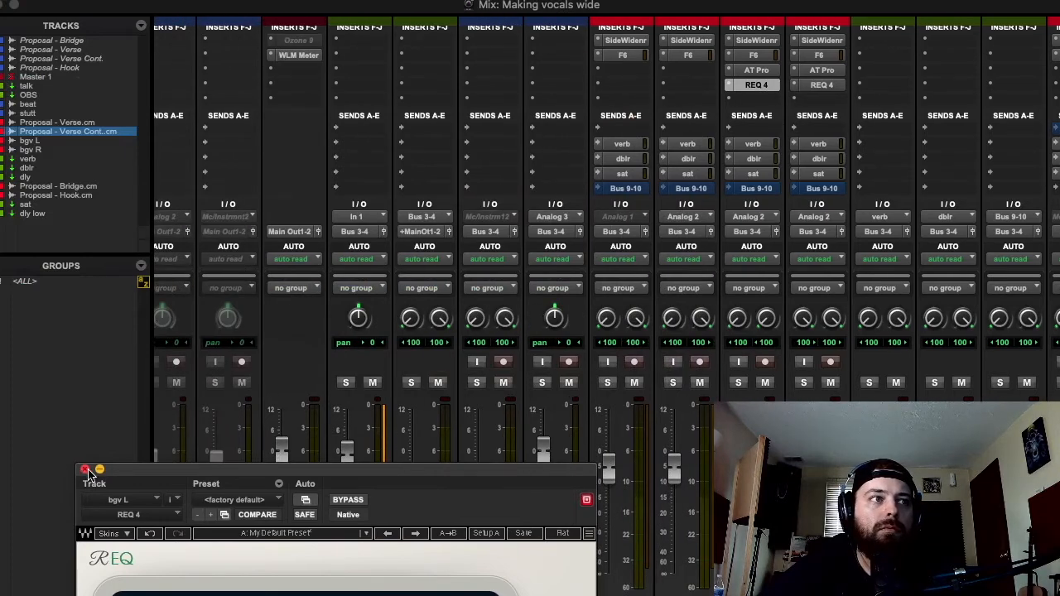
pyautogui.click(86, 470)
# Mute the beat and the PrpslVrsCn lead vocal during playback to isolate the background vocals.
pyautogui.scroll(-3, 276, 385)
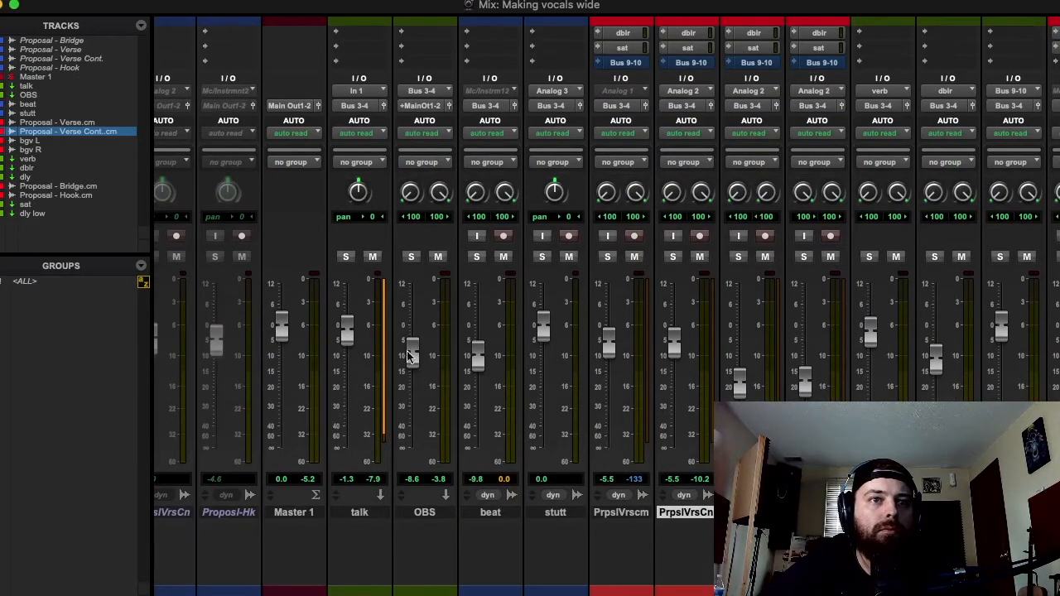
pyautogui.click(503, 256)
pyautogui.hscroll(4, 773, 314)
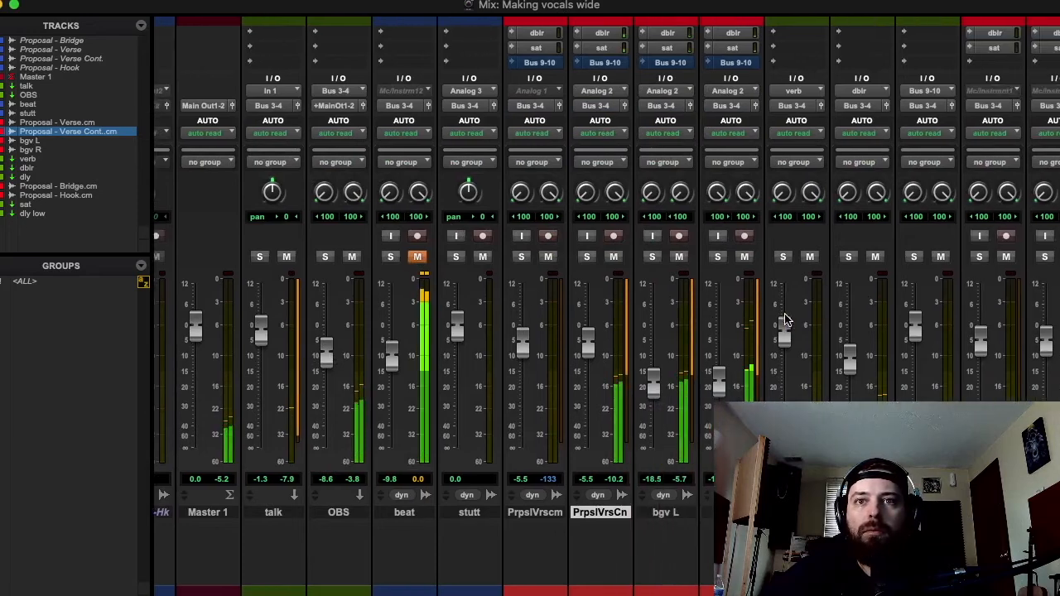
pyautogui.hscroll(4, 770, 315)
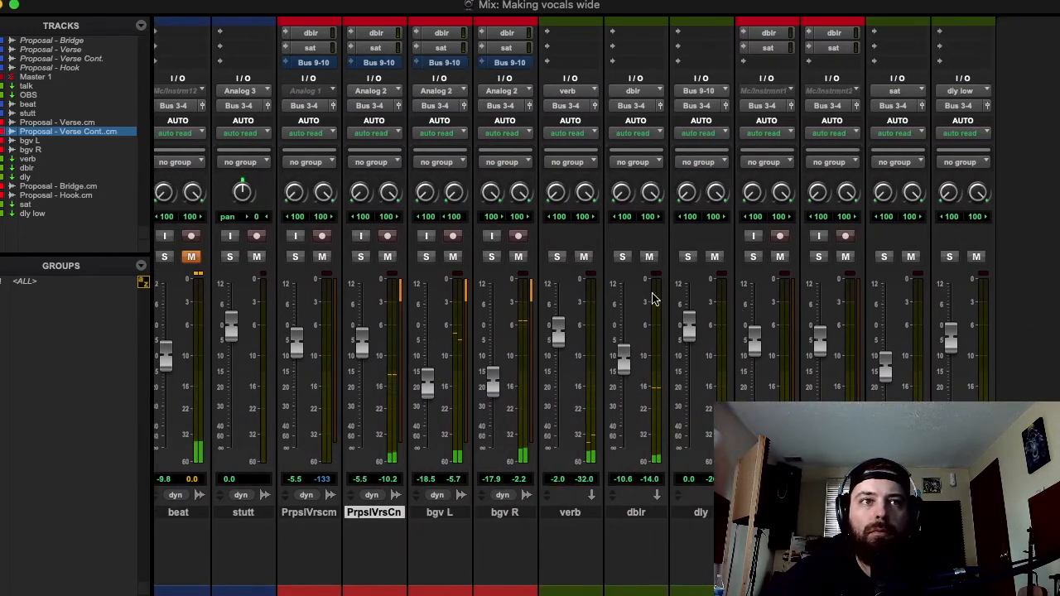
pyautogui.click(387, 257)
# Bypass the REQ 4 on bgv R and bgv L, then re-enable both to hear the difference the EQ makes.
pyautogui.scroll(5, 493, 249)
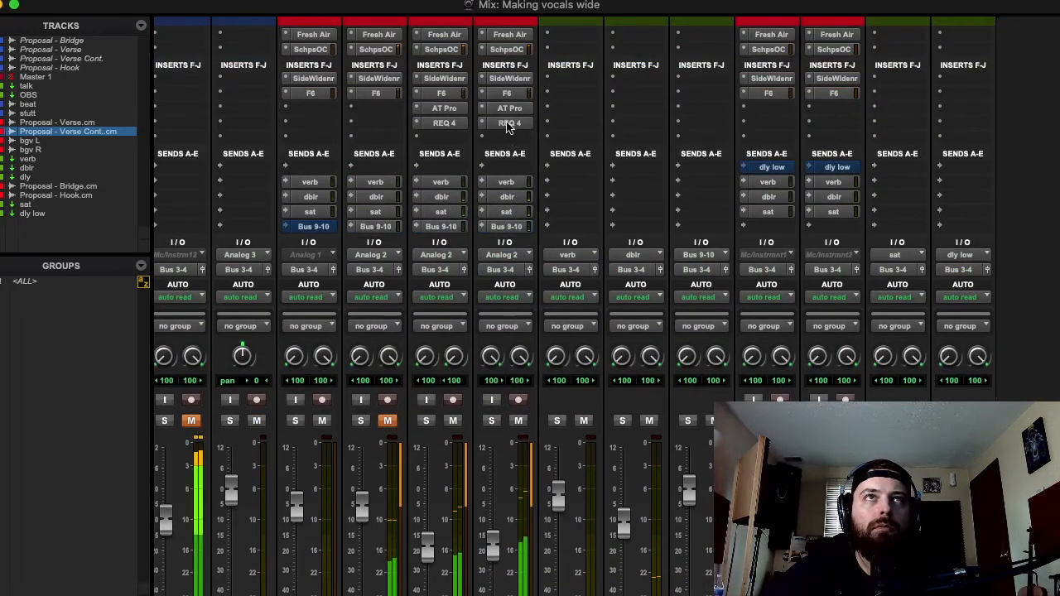
pyautogui.keyDown('super'); pyautogui.click(507, 127); pyautogui.keyUp('super')
pyautogui.keyDown('super'); pyautogui.click(445, 128); pyautogui.keyUp('super')
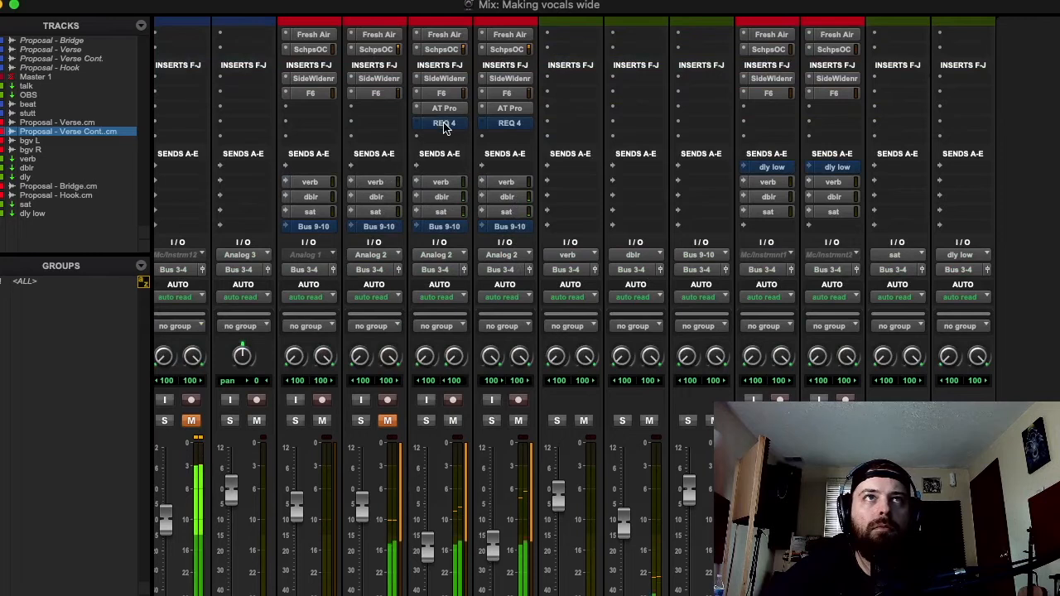
pyautogui.keyDown('super'); pyautogui.click(500, 124); pyautogui.keyUp('super')
pyautogui.keyDown('super'); pyautogui.click(445, 125); pyautogui.keyUp('super')
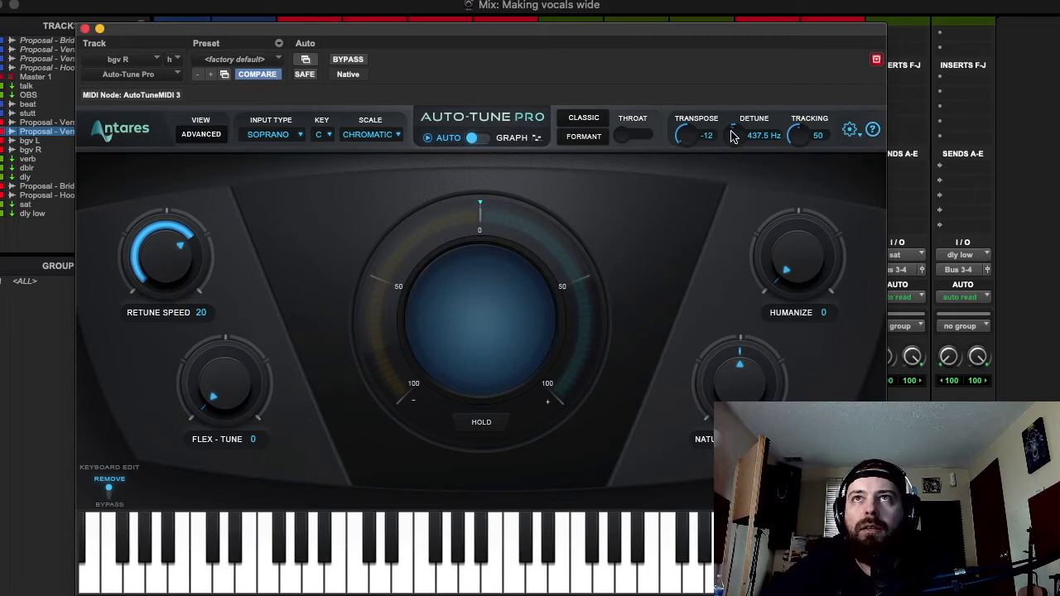
# Set the detune of Auto-Tune Pro on bgv R to 435.4 Hz and close the plug-in.
pyautogui.moveTo(732, 134); pyautogui.dragTo(731, 136)
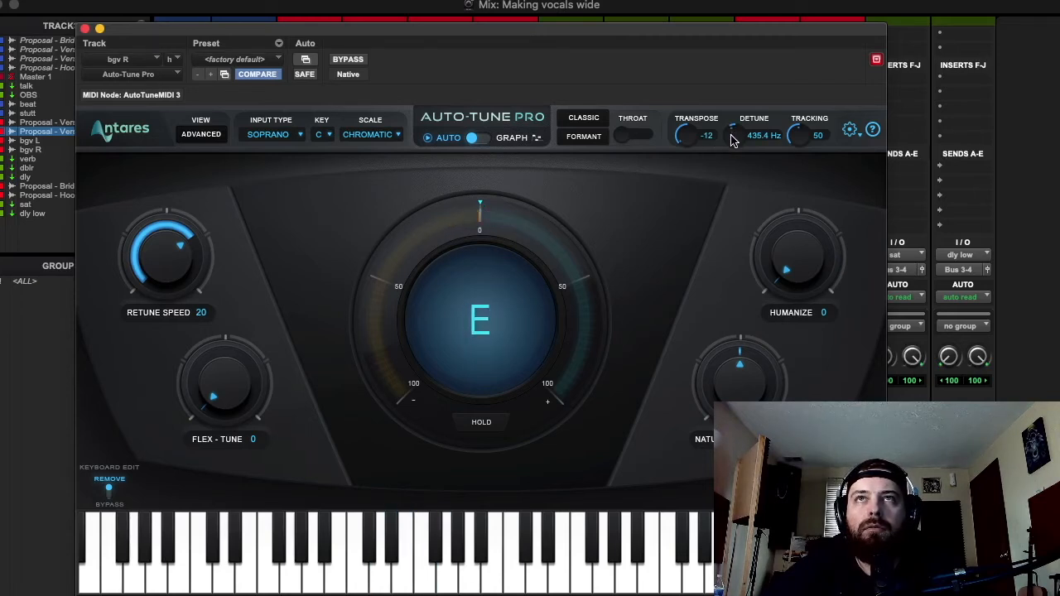
pyautogui.click(85, 29)
pyautogui.scroll(-5, 906, 302)
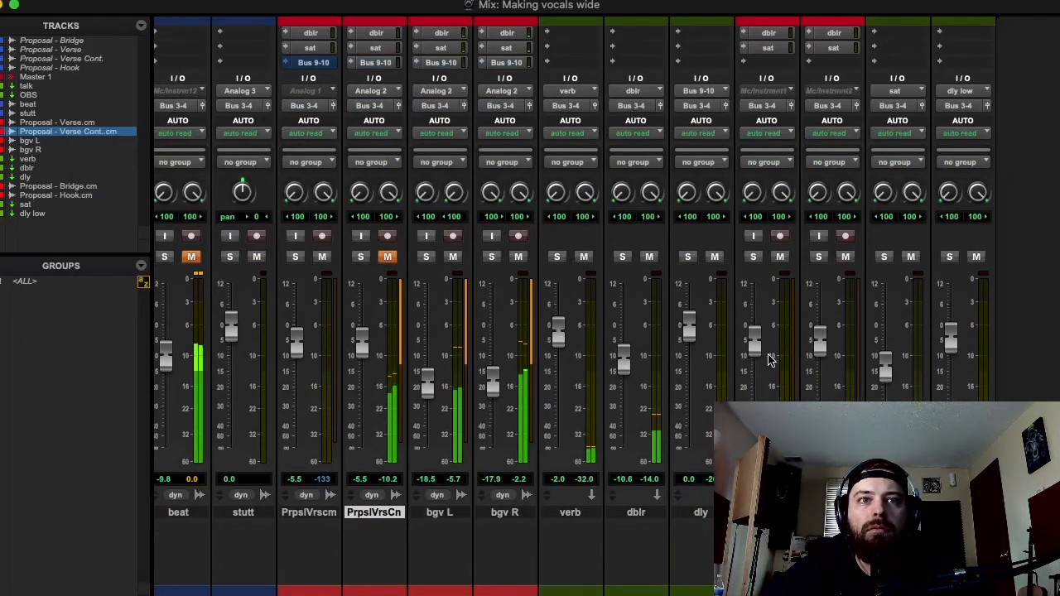
# Compare the background vocals with and without EQ again by toggling the REQ 4 bypass on both bgv tracks.
pyautogui.scroll(3, 498, 373)
pyautogui.scroll(1, 499, 372)
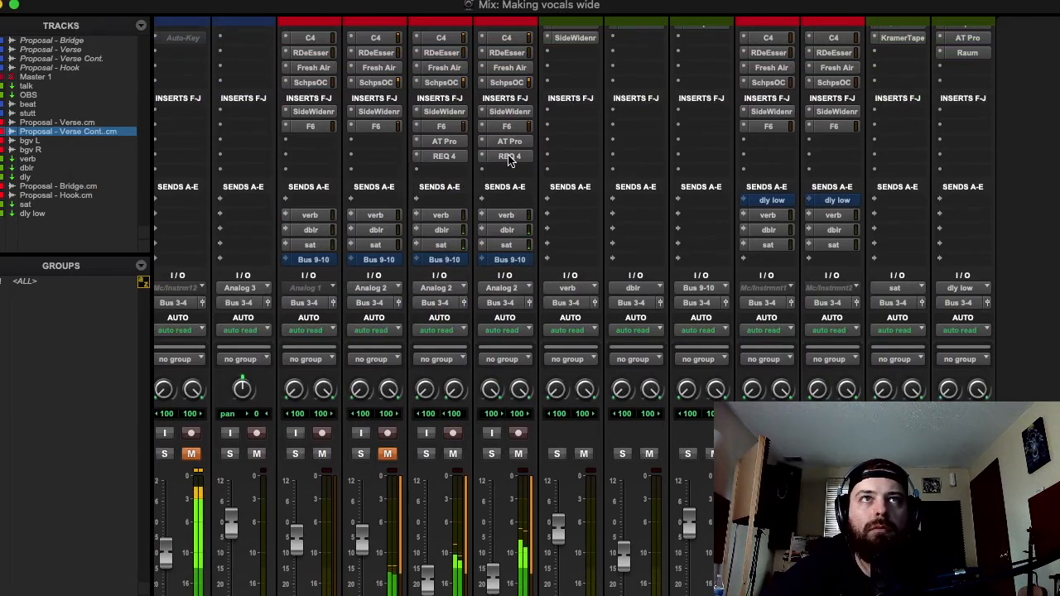
pyautogui.keyDown('super'); pyautogui.click(509, 157); pyautogui.keyUp('super')
pyautogui.keyDown('super'); pyautogui.click(444, 156); pyautogui.keyUp('super')
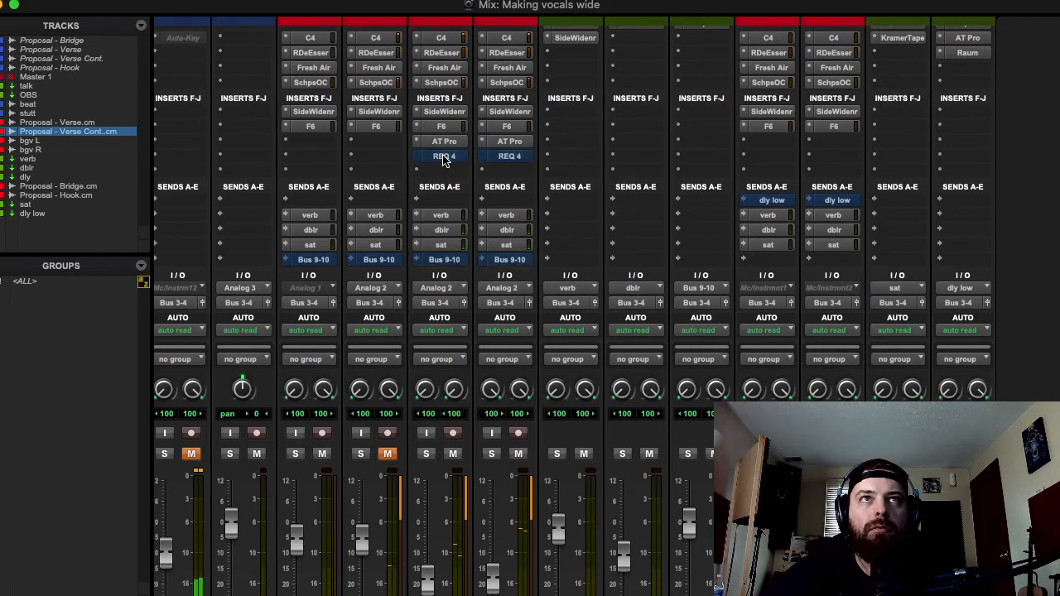
pyautogui.keyDown('super'); pyautogui.click(443, 156); pyautogui.keyUp('super')
pyautogui.keyDown('super'); pyautogui.click(510, 157); pyautogui.keyUp('super')
# Unmute the PrpslVrsCn lead vocal and the beat.
pyautogui.scroll(-2, 502, 331)
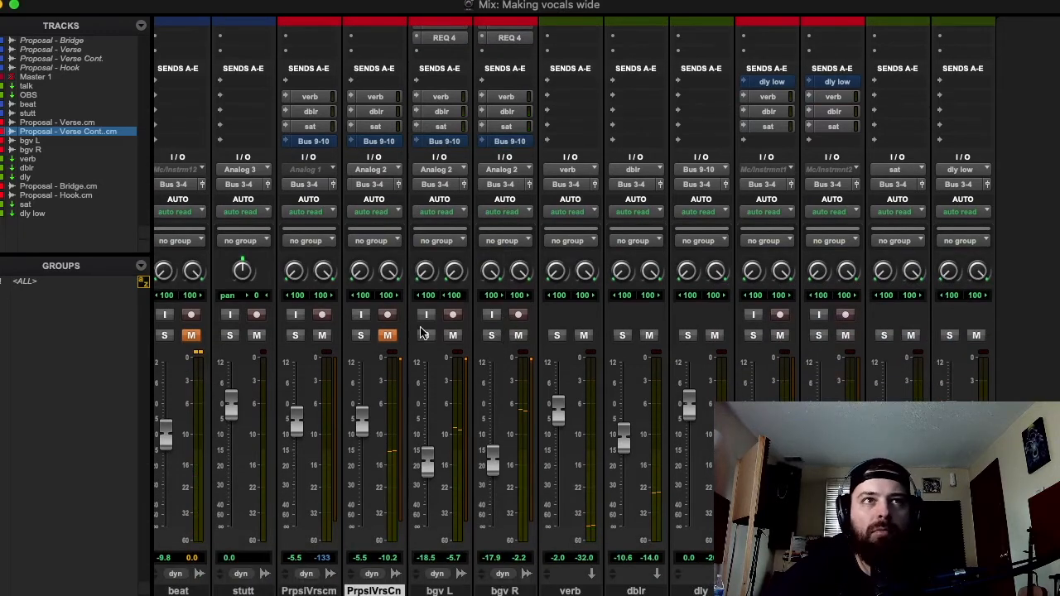
pyautogui.scroll(-1, 421, 333)
pyautogui.click(387, 262)
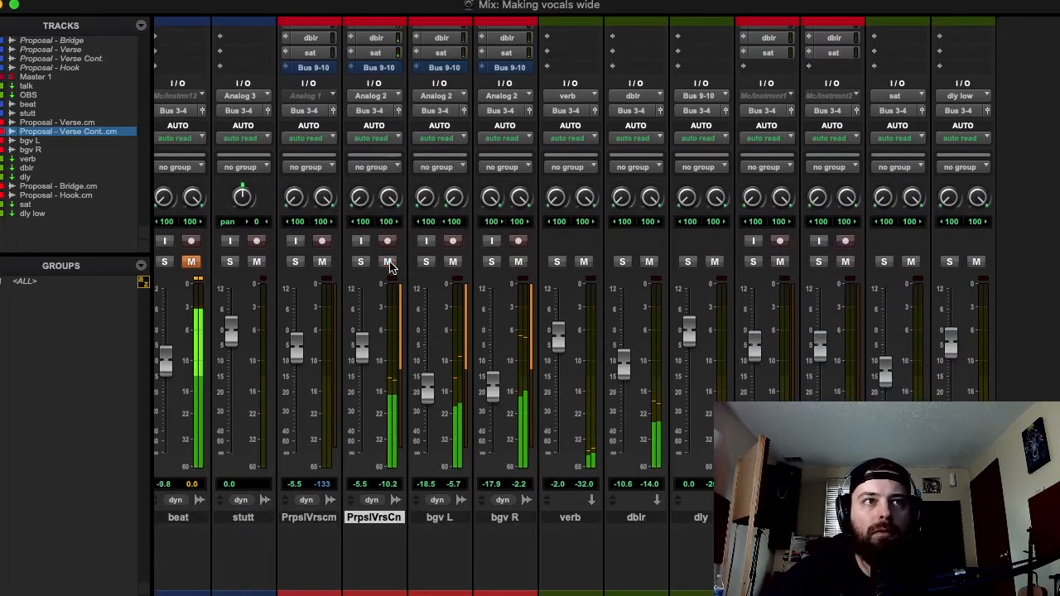
pyautogui.click(191, 262)
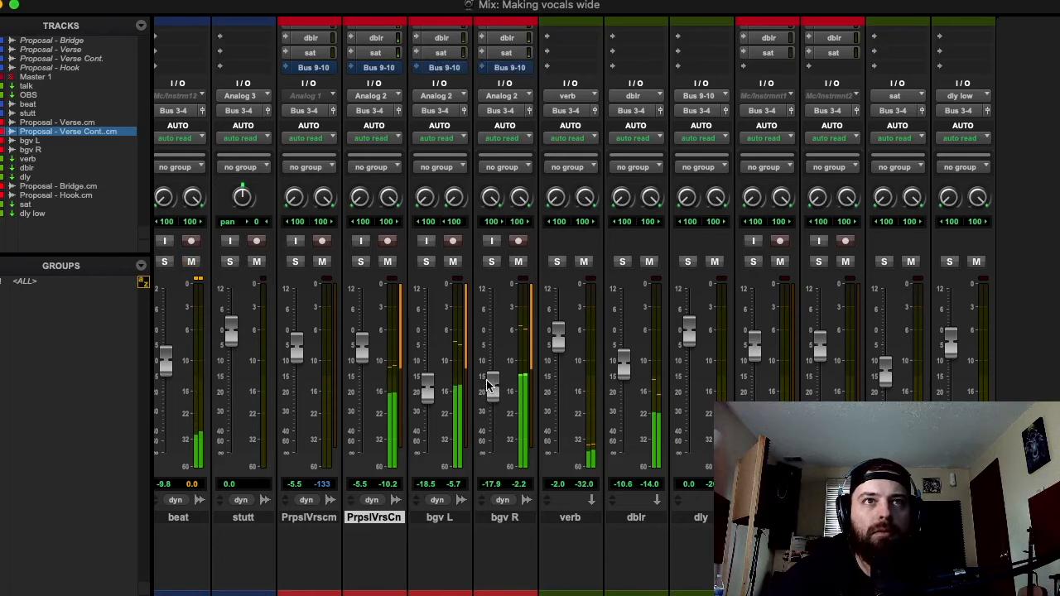
# Lower bgv R to -20.6 dB, keep bgv L at -18.5 dB, and switch to the Edit window.
pyautogui.moveTo(488, 385); pyautogui.dragTo(490, 393)
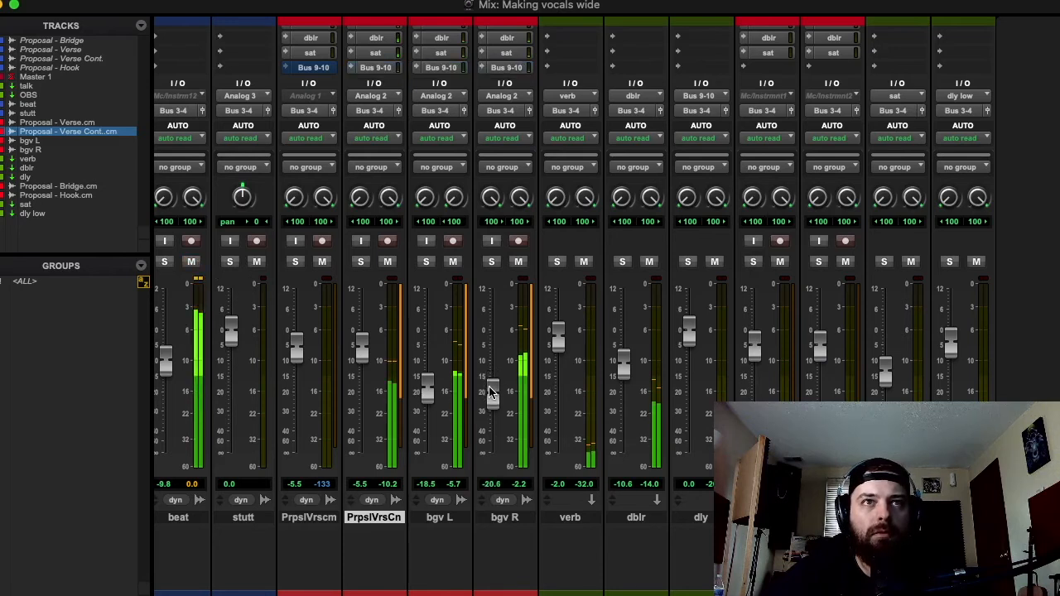
pyautogui.moveTo(426, 389)
pyautogui.mouseDown()
pyautogui.moveTo(432, 375)
pyautogui.moveTo(427, 383)
pyautogui.mouseUp()
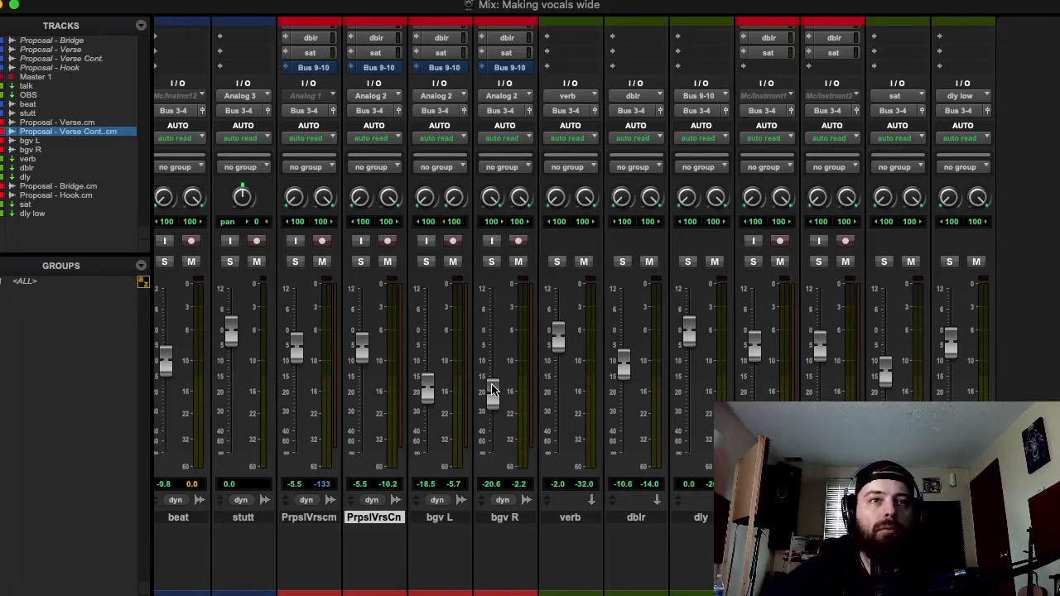
pyautogui.press('super+equal')
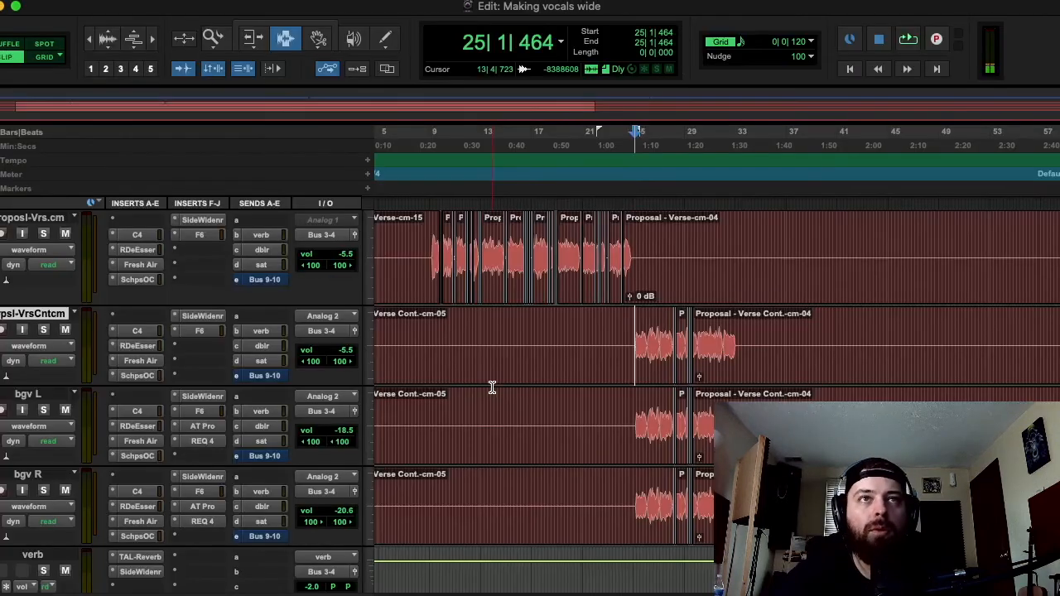